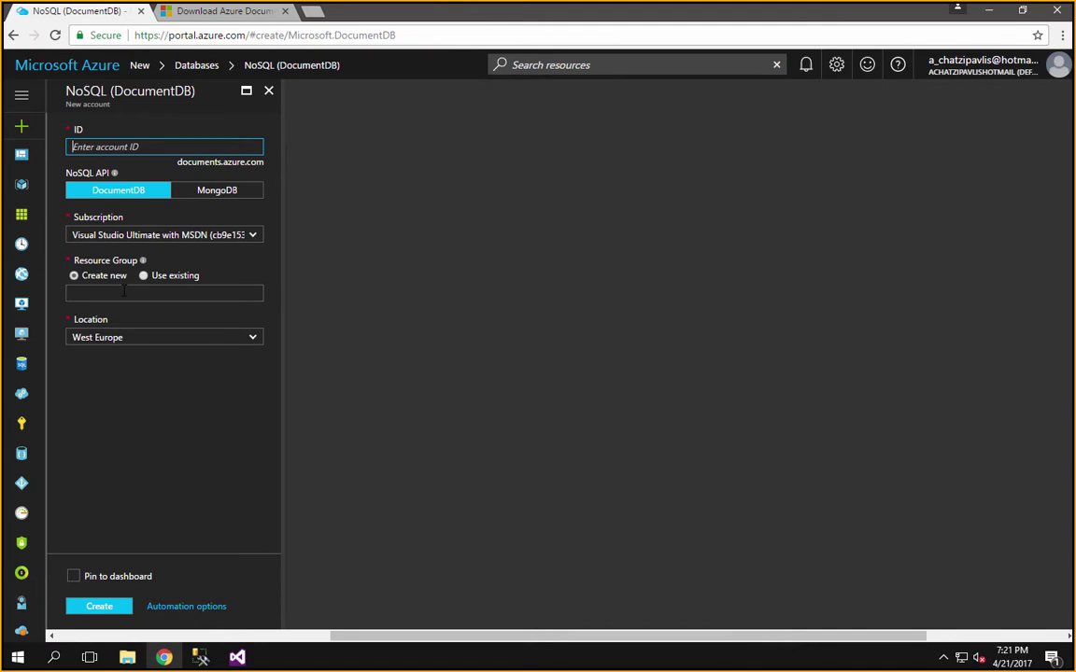
pyautogui.click(159, 341)
pyautogui.click(251, 341)
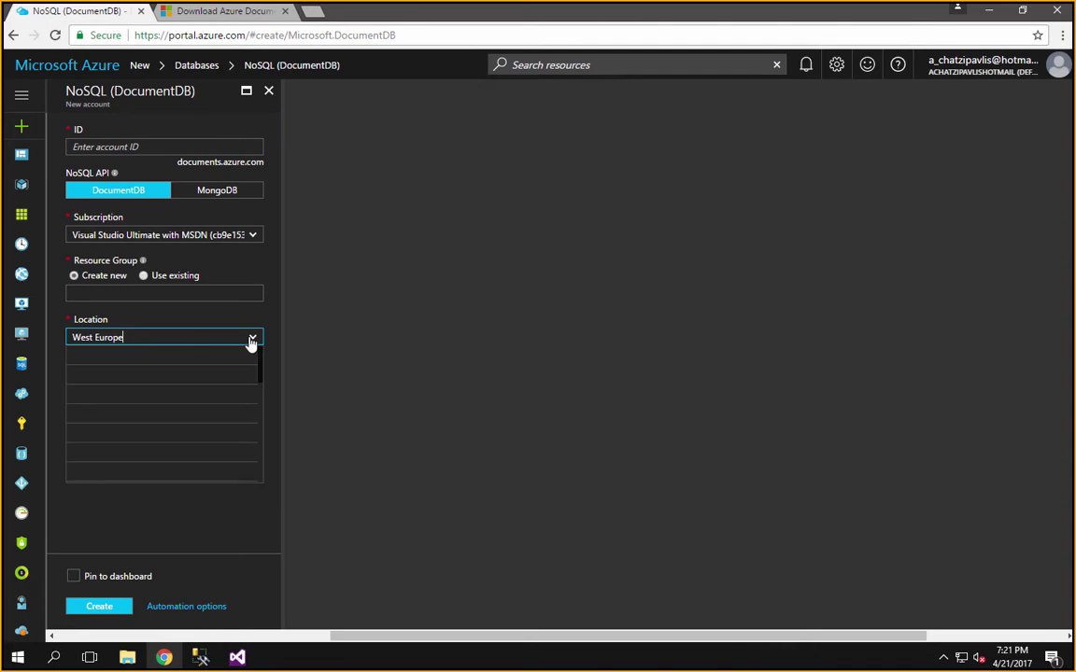
pyautogui.click(305, 342)
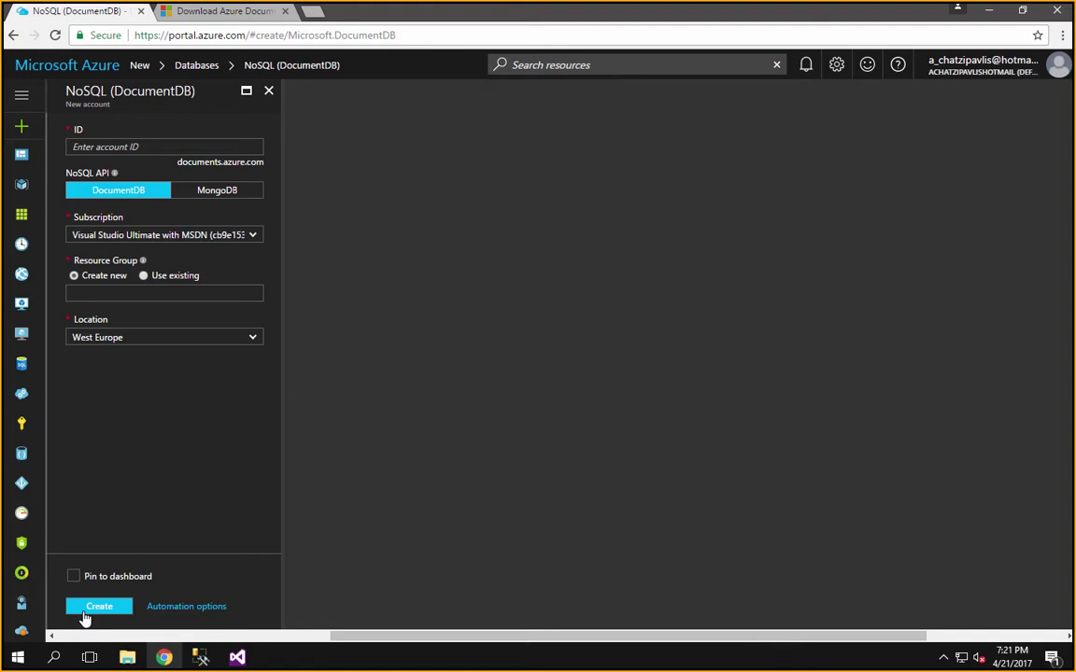
pyautogui.click(268, 91)
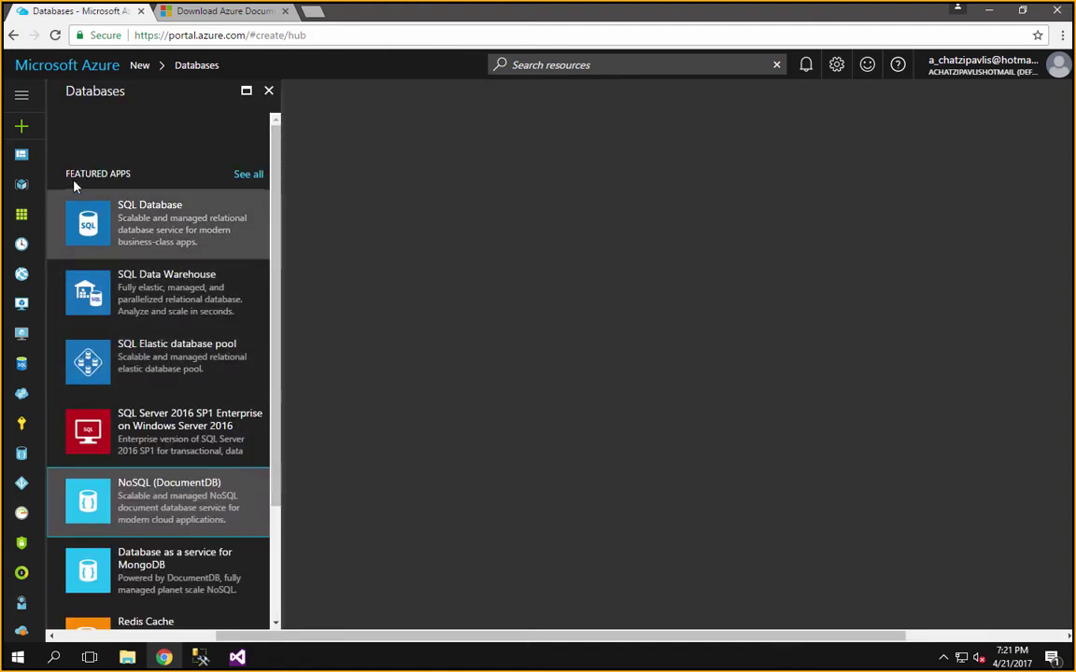
# Step: Open the sqlschoolgr DocumentDB account from the dashboard and review its quick start guide, region map and monitoring charts
pyautogui.click(22, 156)
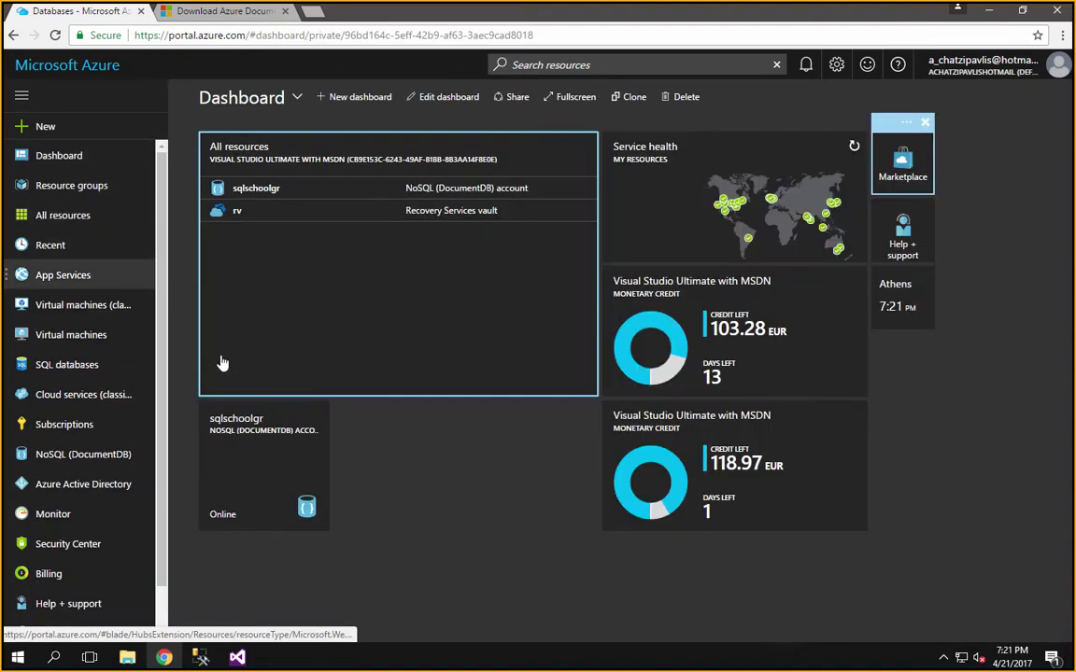
pyautogui.click(233, 425)
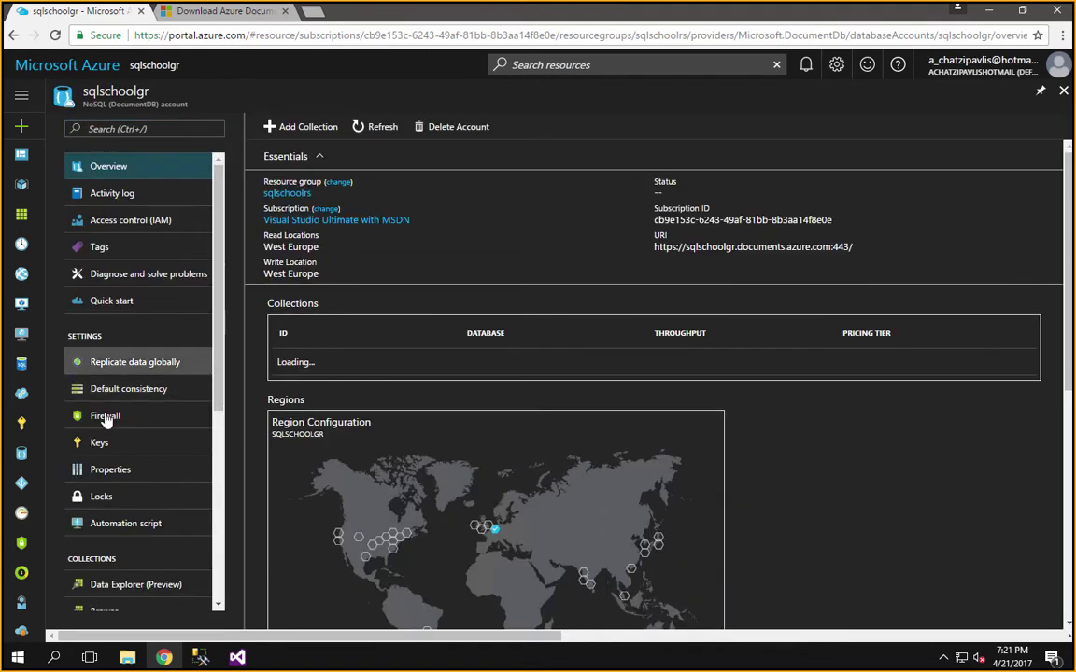
pyautogui.click(122, 301)
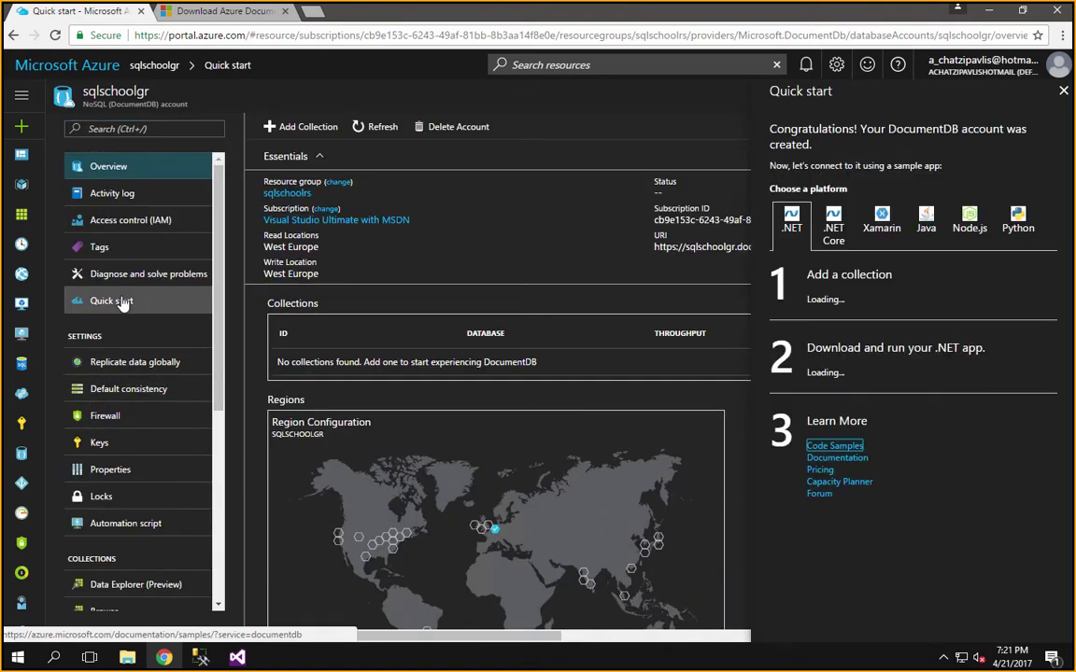
pyautogui.click(113, 169)
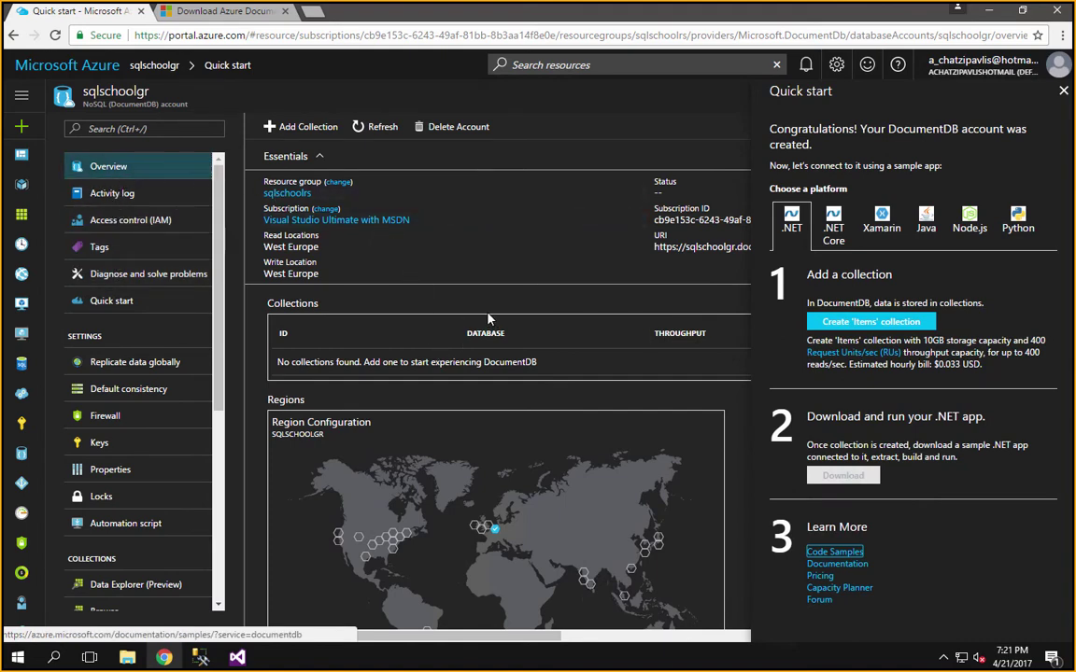
pyautogui.scroll(-3, 485, 316)
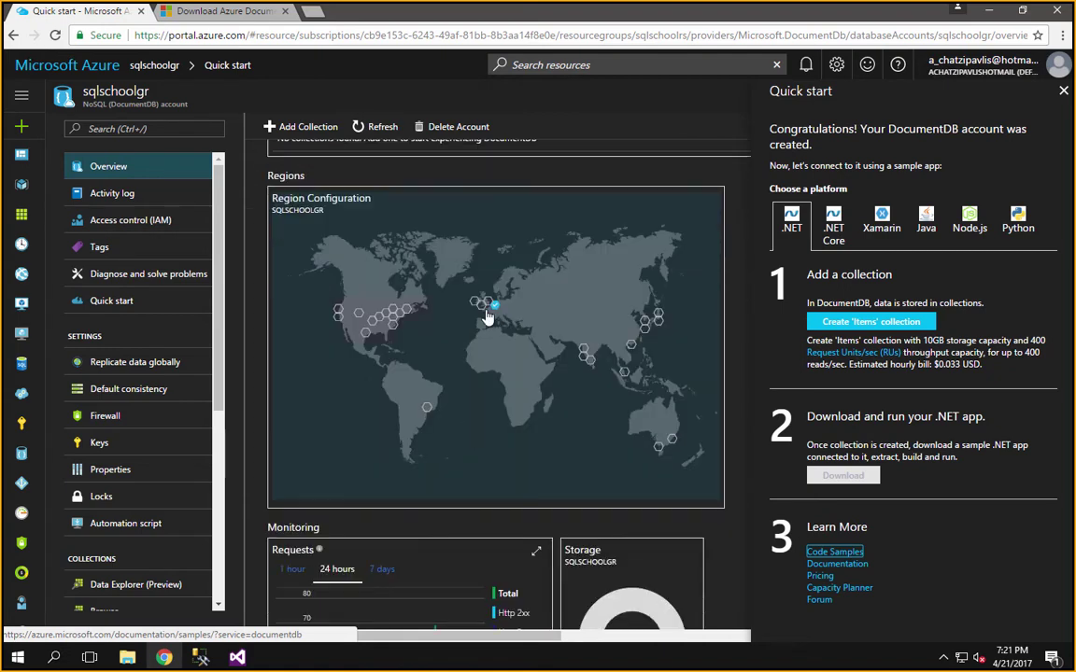
pyautogui.scroll(-3, 486, 316)
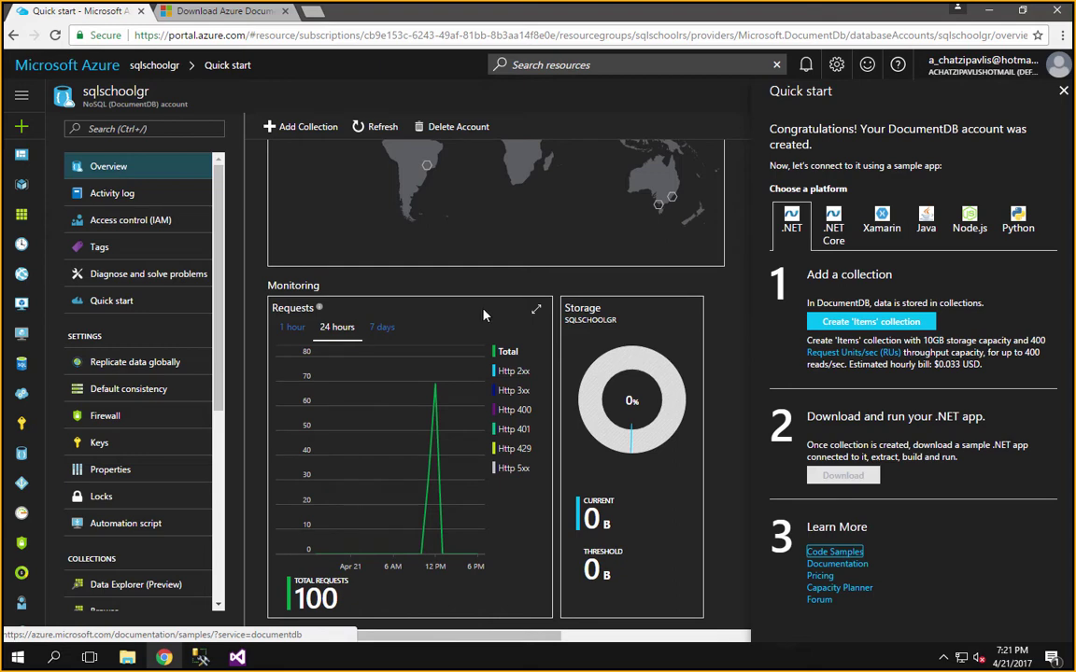
pyautogui.scroll(6, 481, 316)
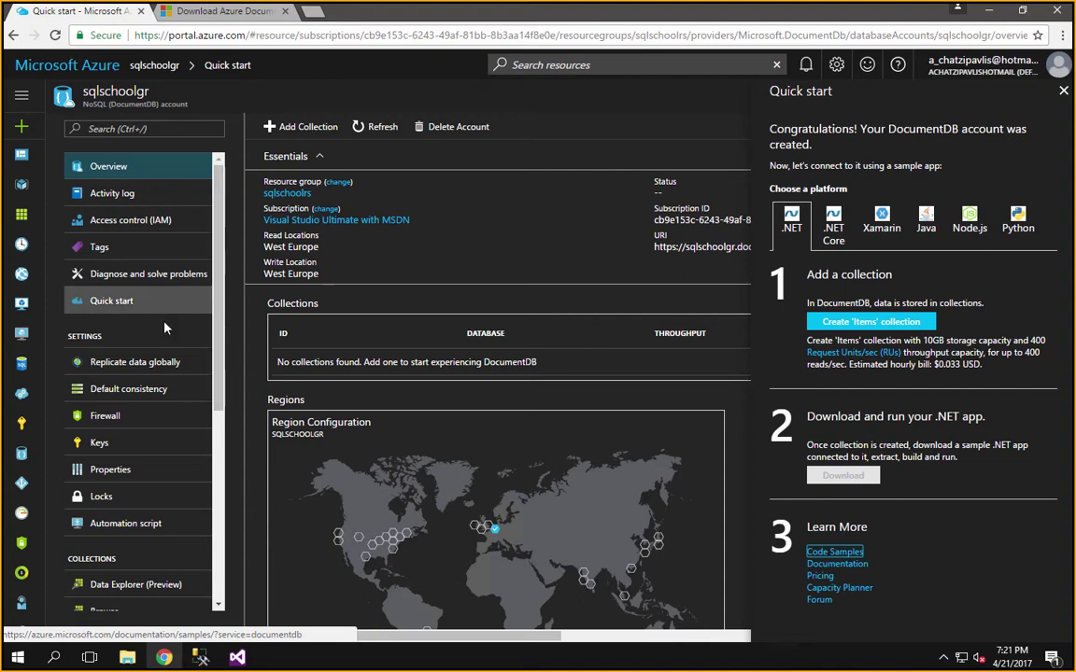
# Step: Browse the databases and collections of the sqlschoolgr account
pyautogui.scroll(-3, 149, 363)
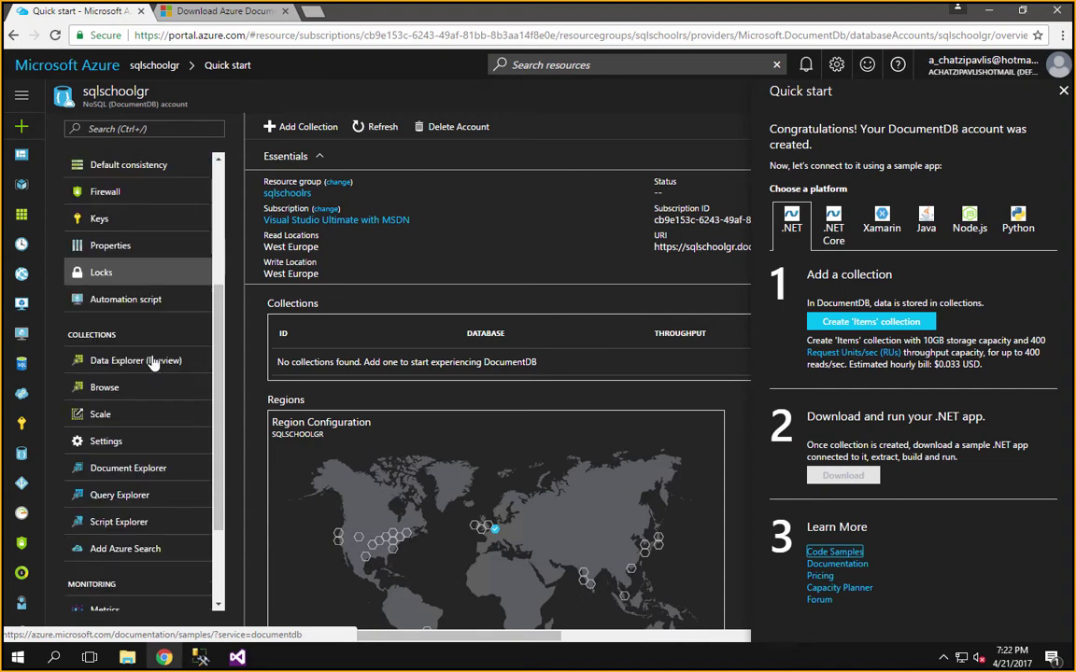
pyautogui.click(114, 390)
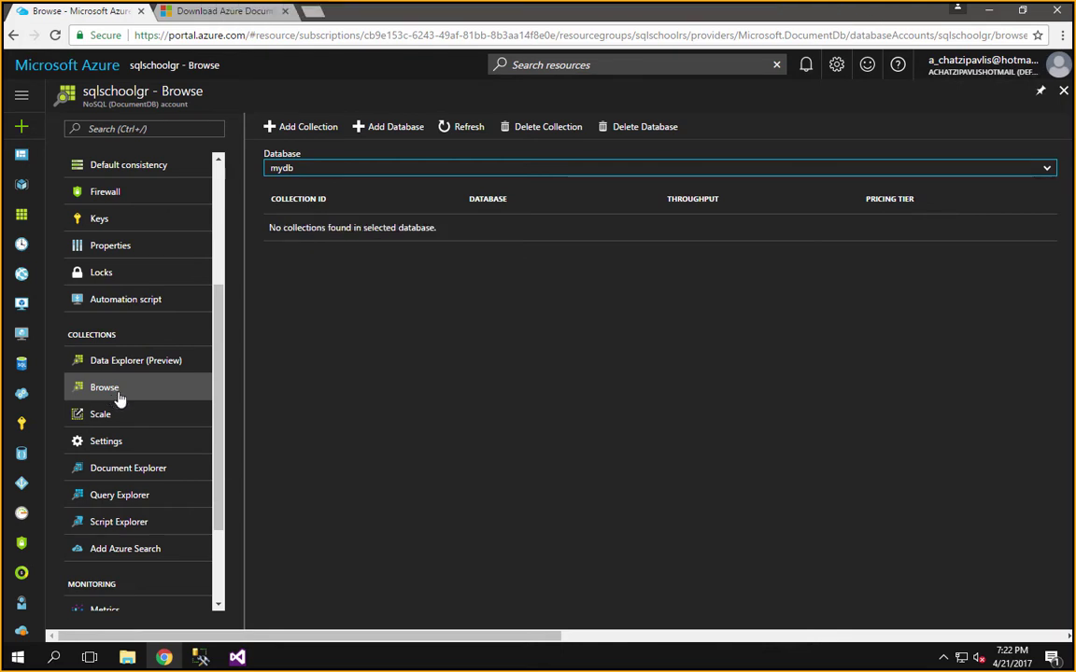
pyautogui.click(353, 170)
pyautogui.click(373, 136)
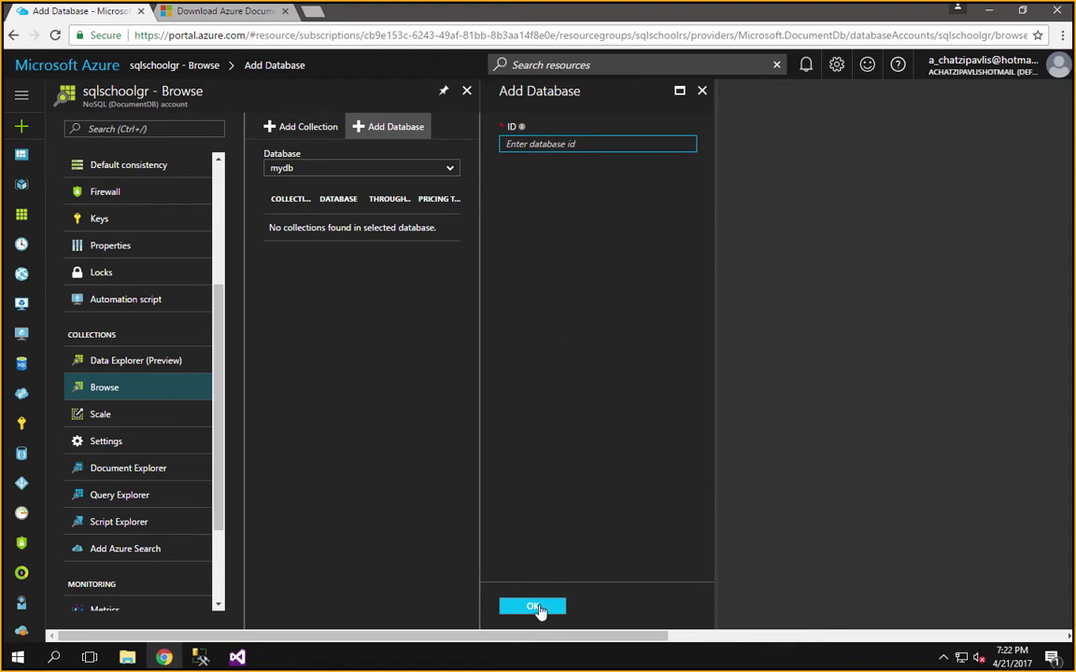
pyautogui.click(536, 607)
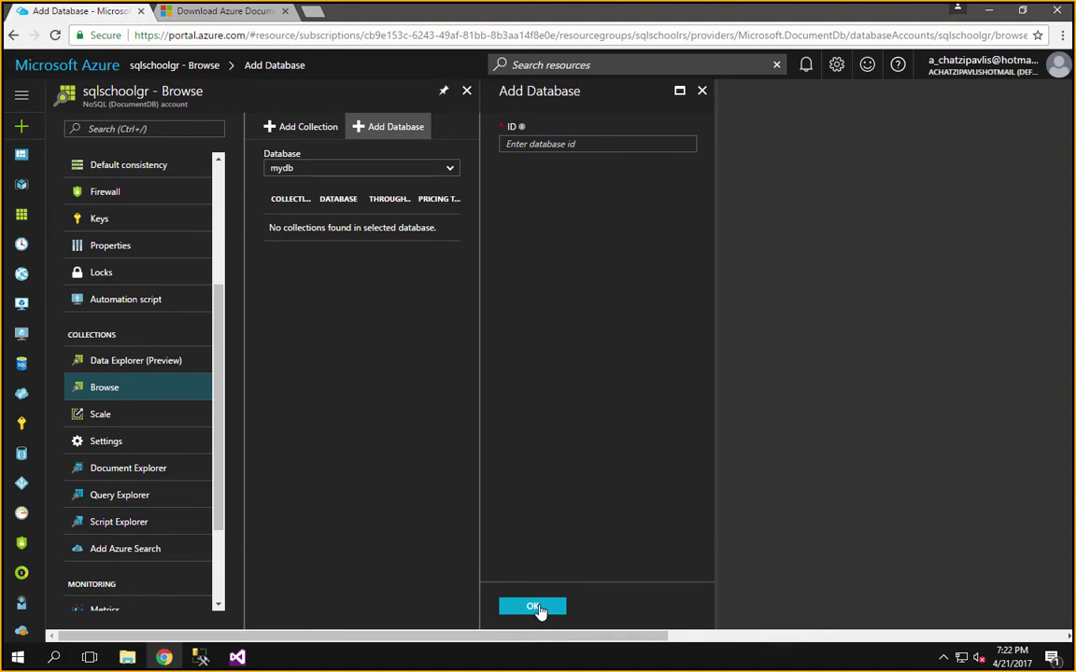
pyautogui.click(701, 90)
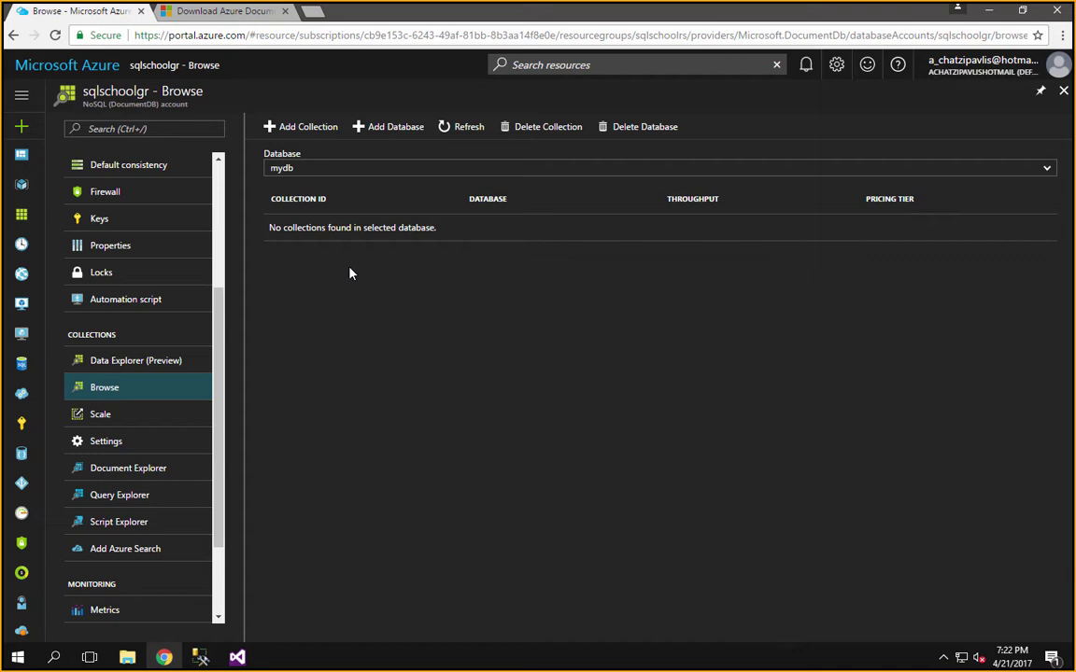
# Step: Add a collection with the ID LuckyLuke to the existing mydb database, with 10 GB storage capacity and 400 RU/s throughput
pyautogui.click(314, 136)
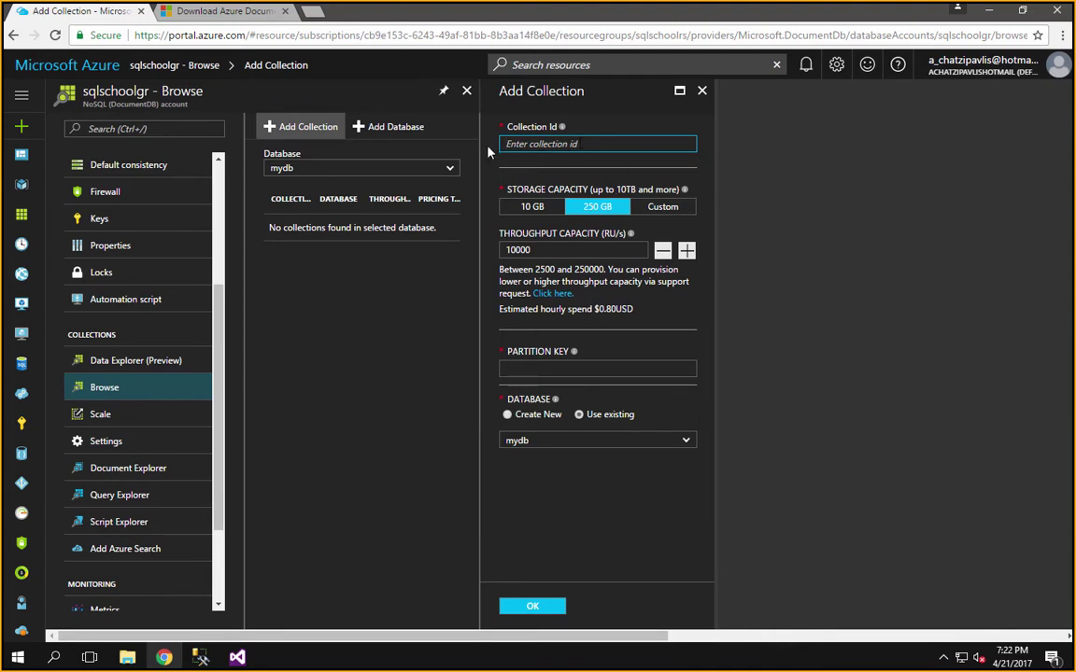
pyautogui.write('L')
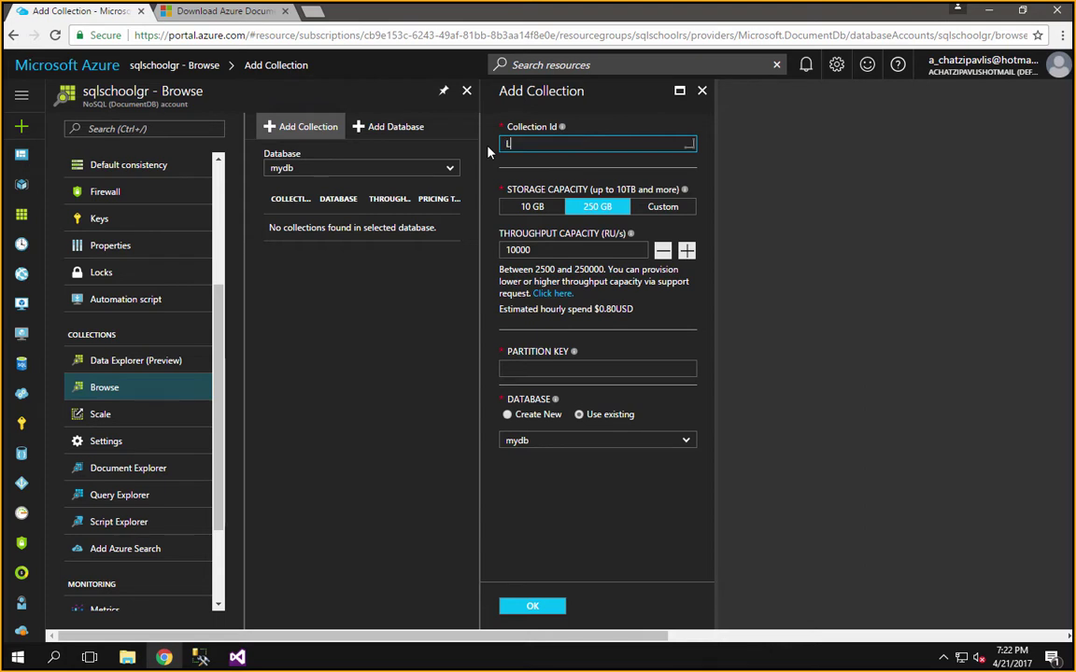
pyautogui.write('uckyLuke')
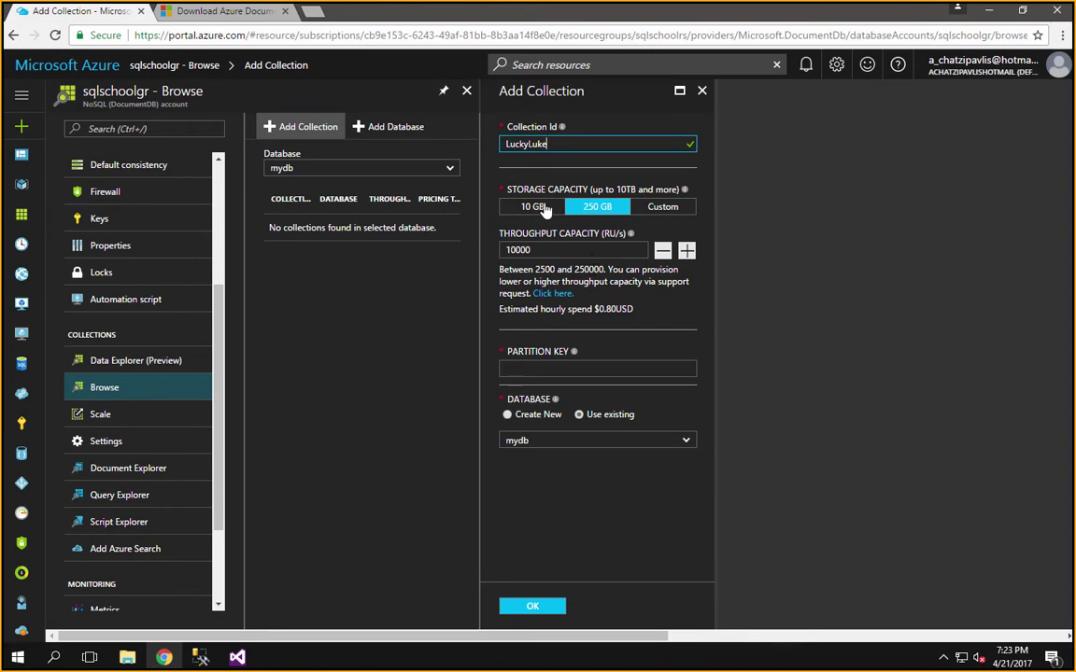
pyautogui.click(661, 208)
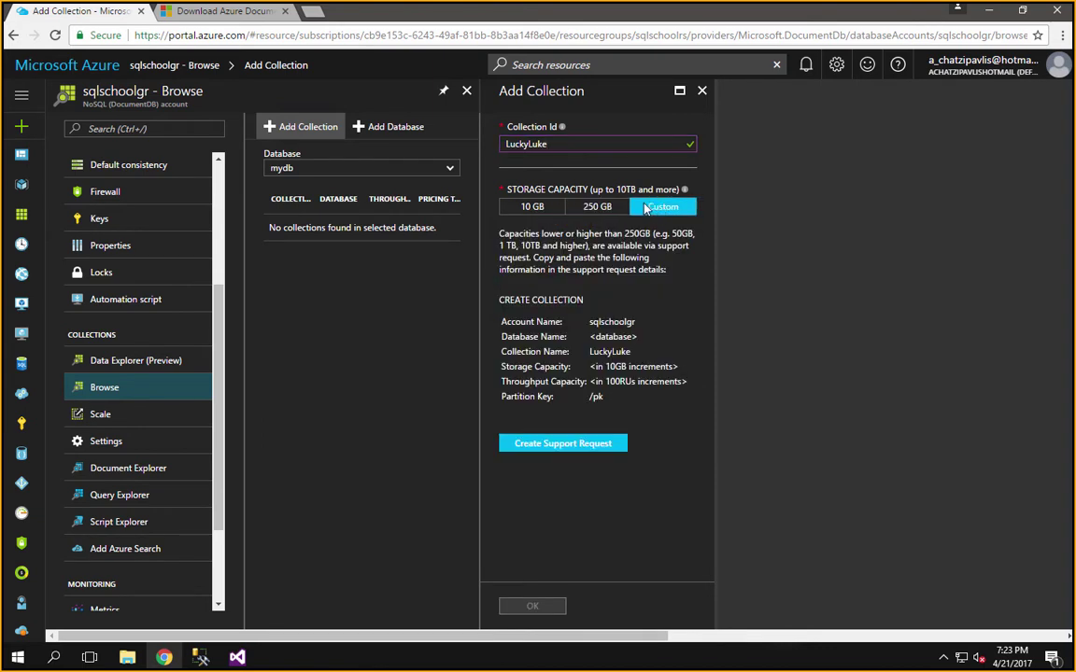
pyautogui.click(532, 214)
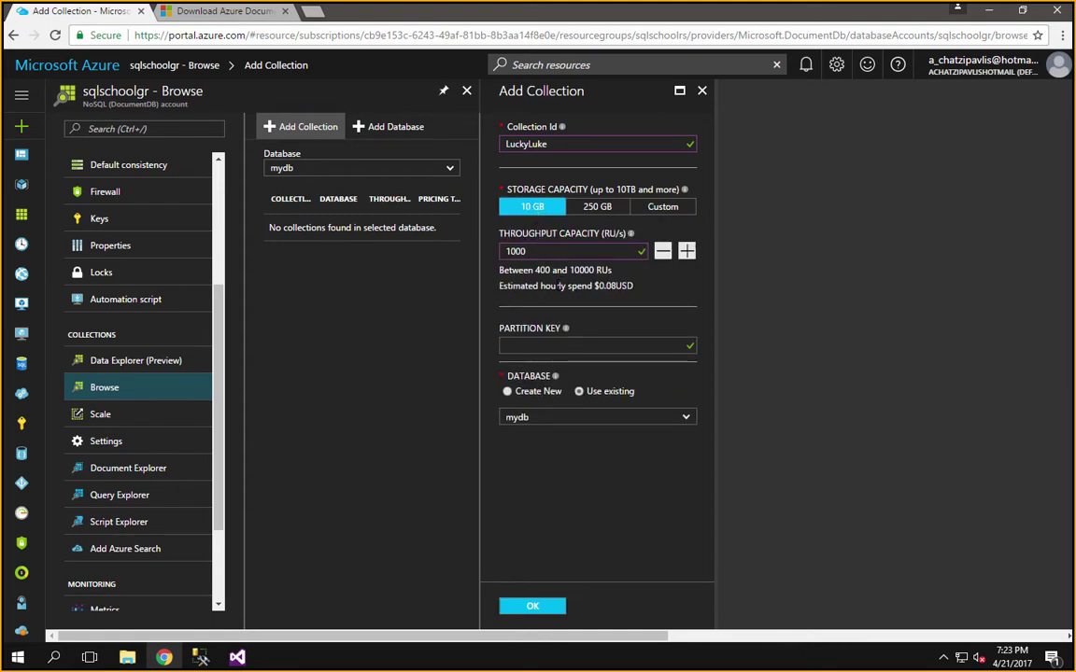
pyautogui.doubleClick(551, 252)
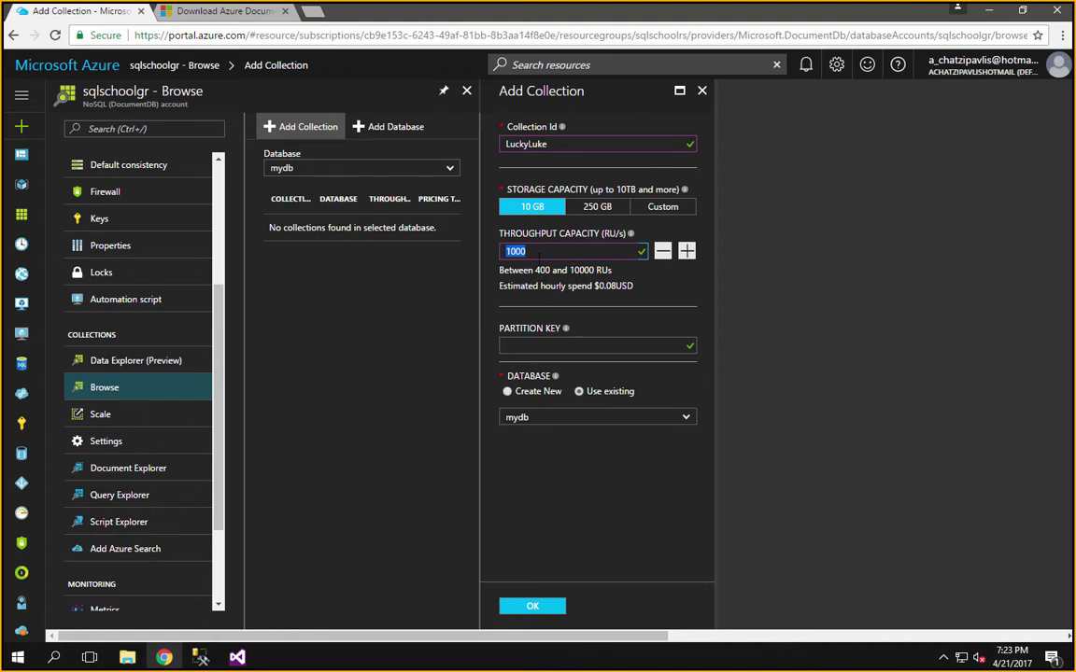
pyautogui.write('400')
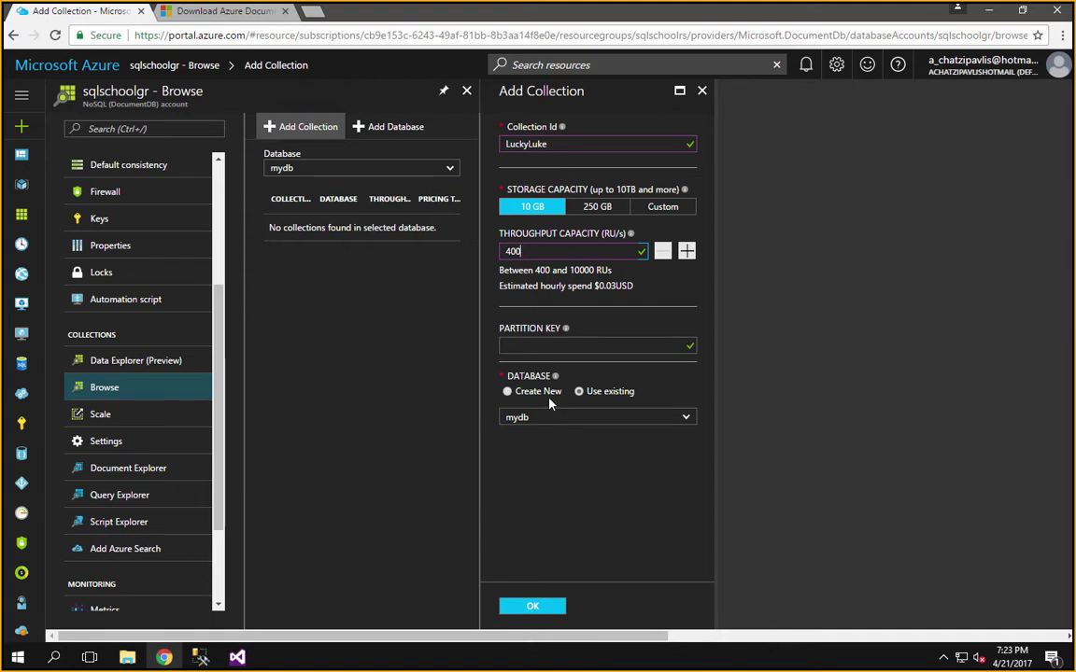
pyautogui.click(534, 608)
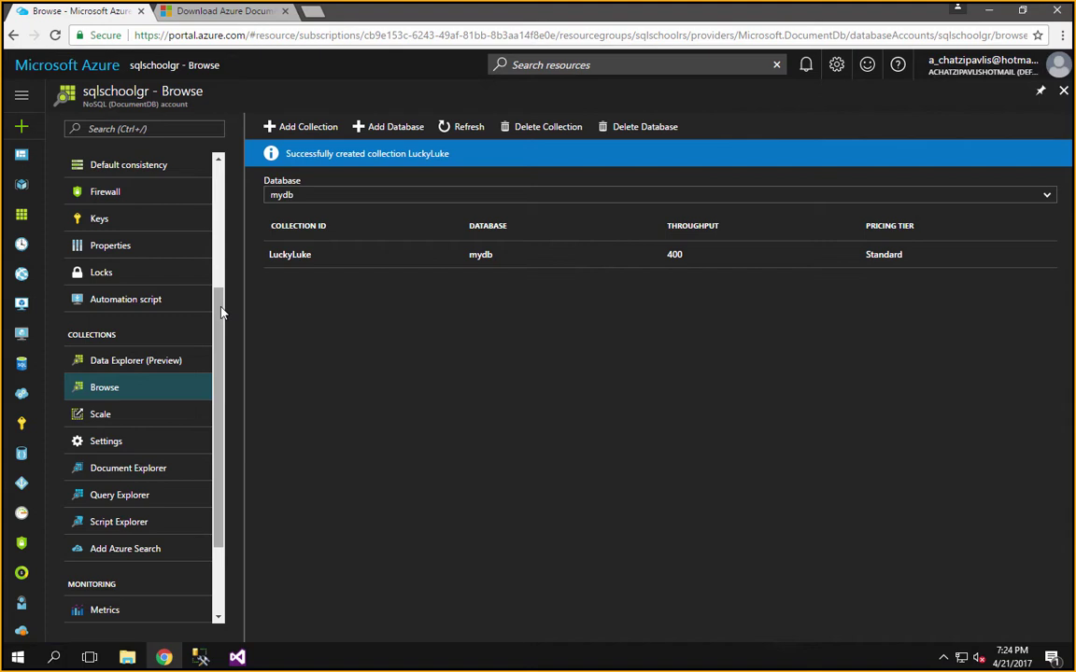
# Step: Start a new document in the LuckyLuke collection using Document Explorer
pyautogui.moveTo(222, 313); pyautogui.dragTo(217, 394)
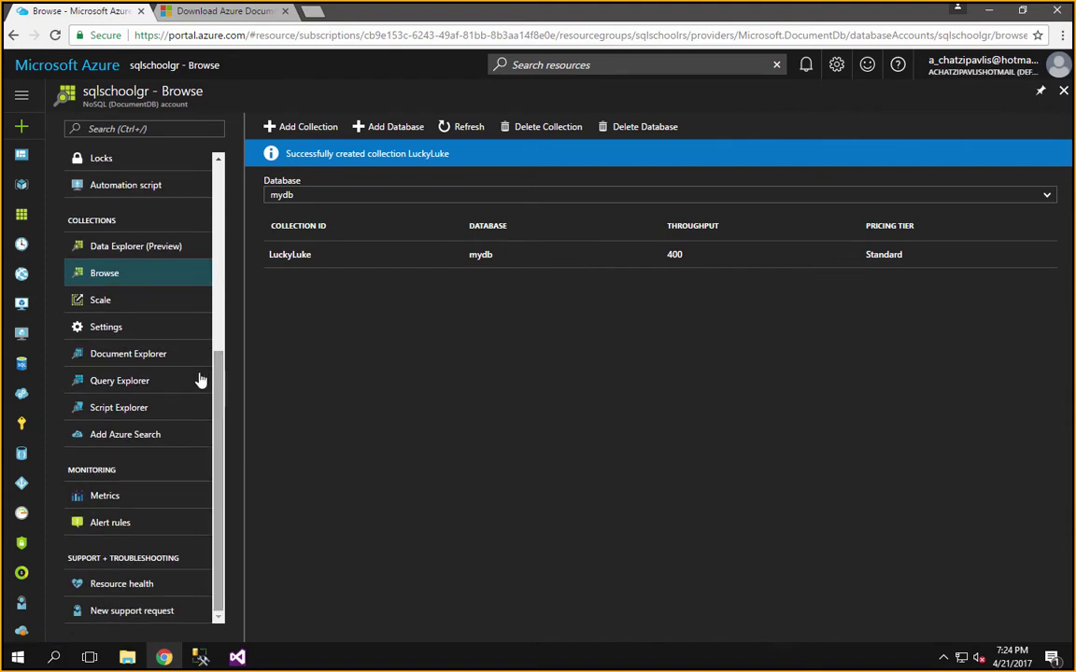
pyautogui.click(122, 363)
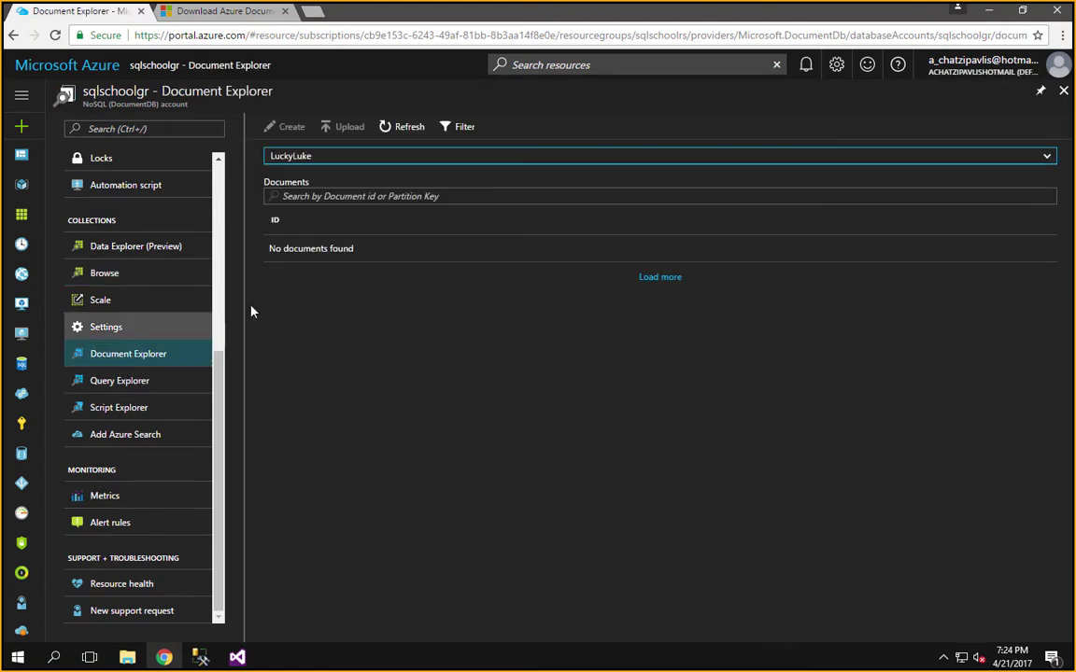
pyautogui.click(348, 161)
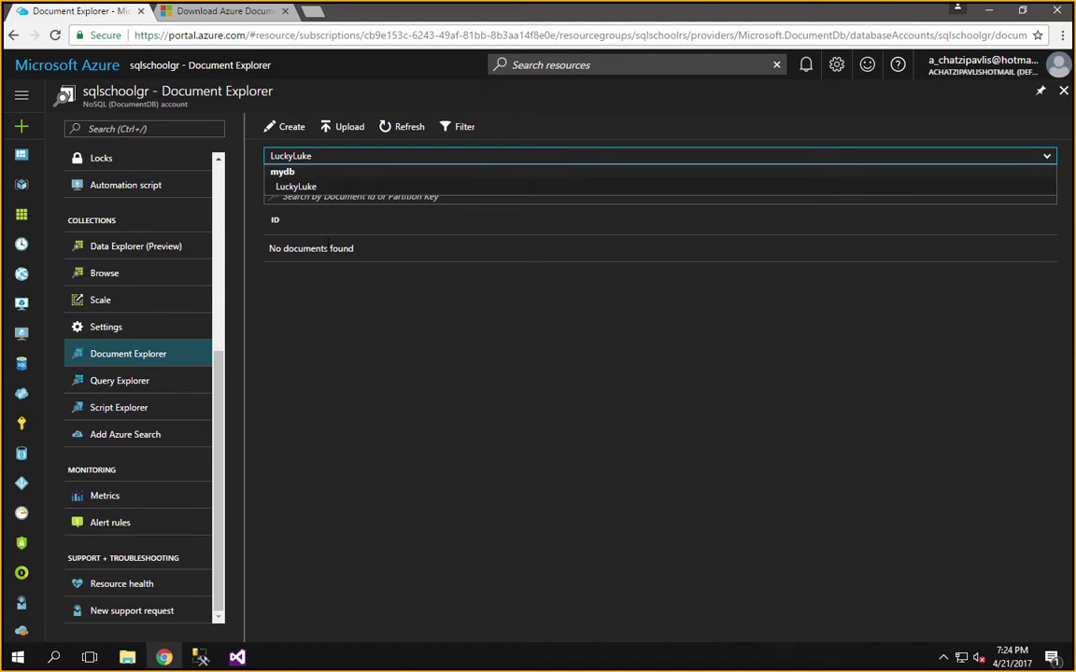
pyautogui.click(396, 357)
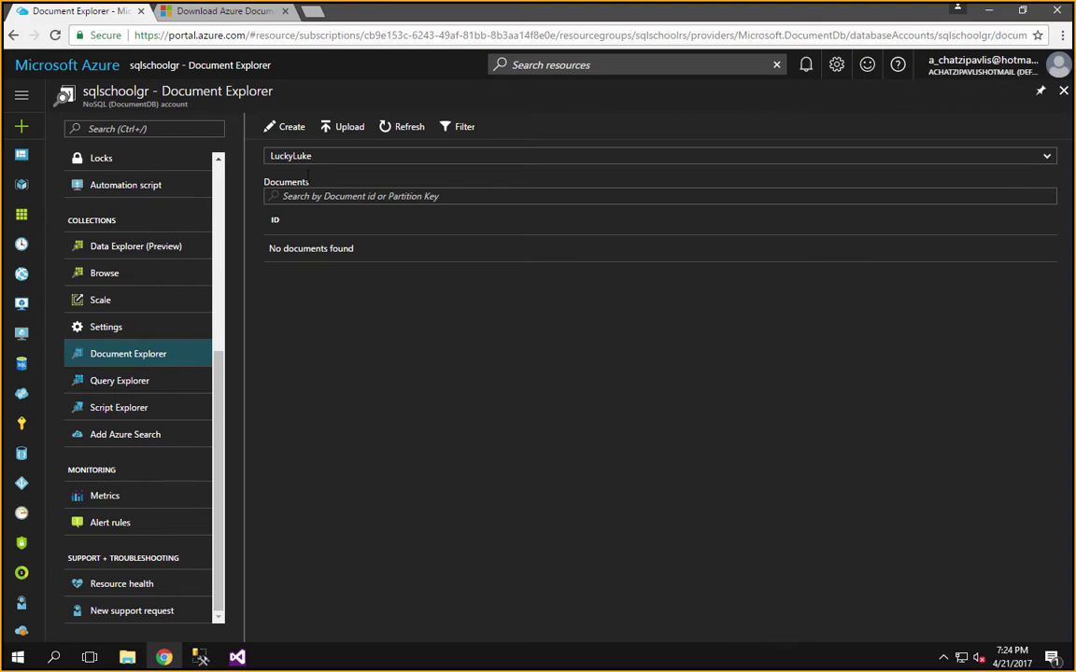
pyautogui.click(290, 128)
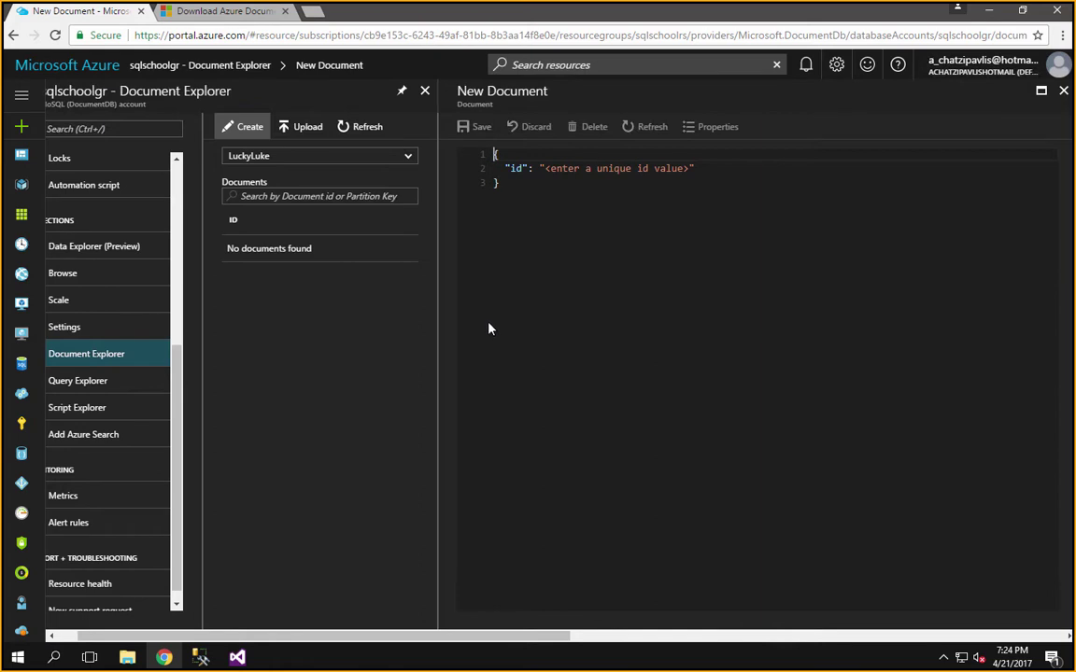
# Step: Switch to File Explorer, open LuckyLuke11.json from the DocumentDB Demos folder and copy its entire contents
pyautogui.click(127, 658)
pyautogui.doubleClick(344, 144)
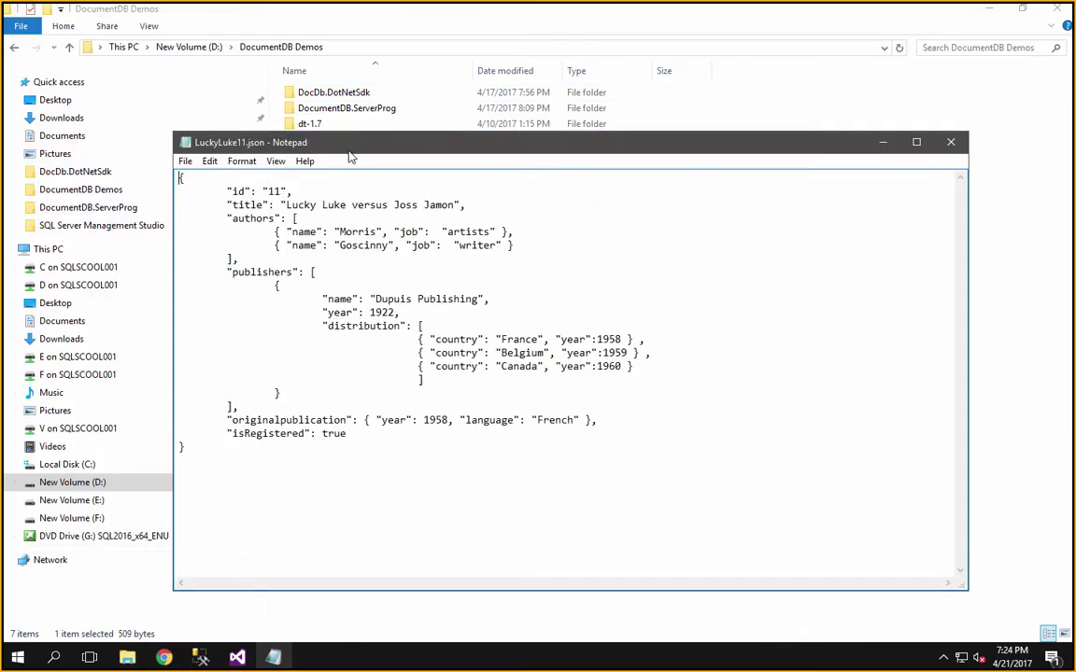
pyautogui.hotkey('ctrl', 'a')
pyautogui.hotkey('ctrl', 'c')
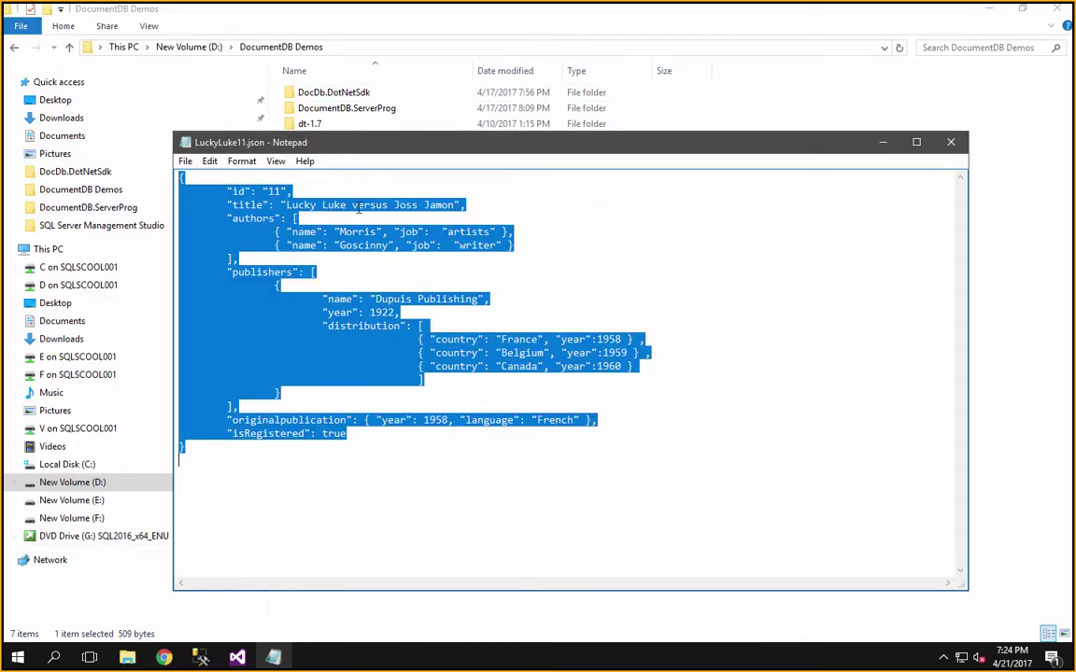
pyautogui.moveTo(196, 658); pyautogui.dragTo(271, 609)
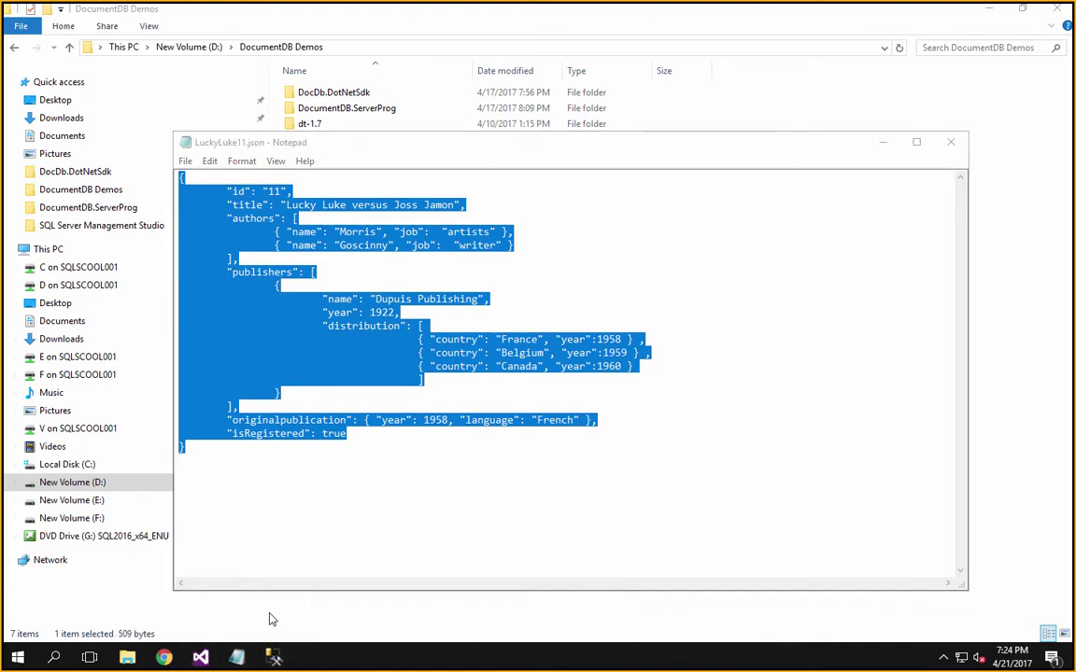
# Step: Return to the Azure portal in Chrome, replace the new document's template with the copied JSON and save the document
pyautogui.click(164, 657)
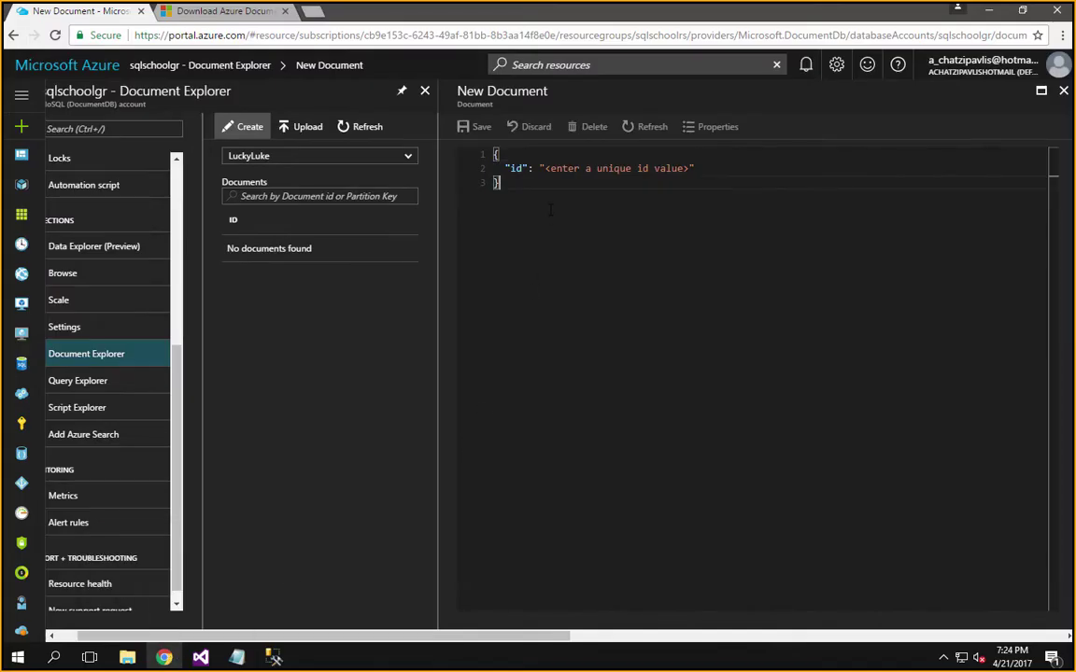
pyautogui.moveTo(510, 185); pyautogui.dragTo(495, 159)
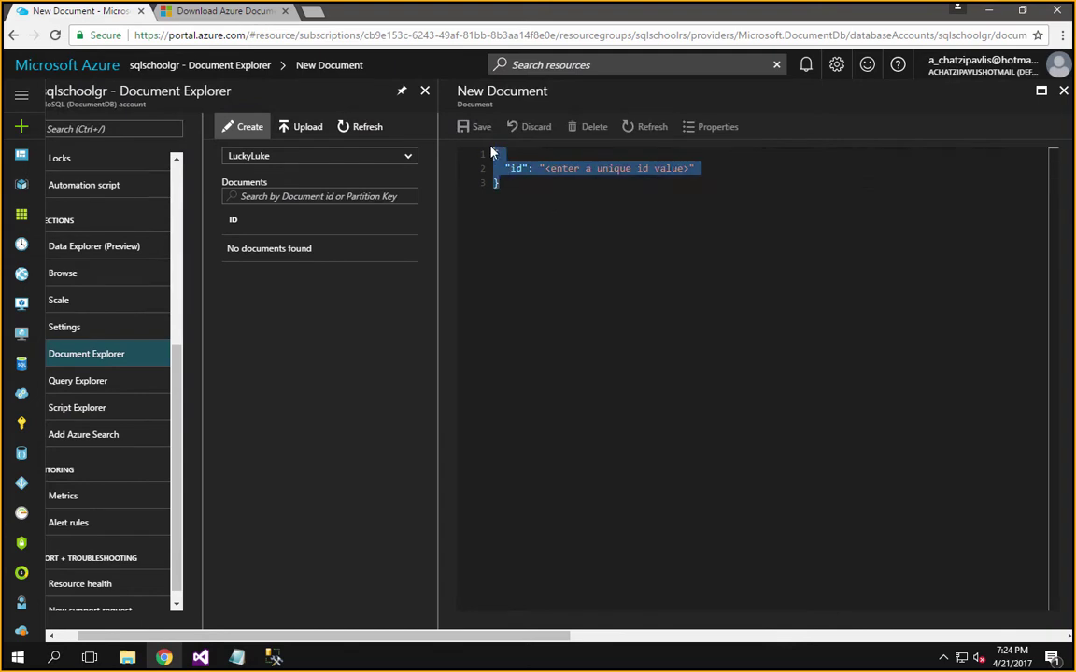
pyautogui.hotkey('ctrl', 'v')
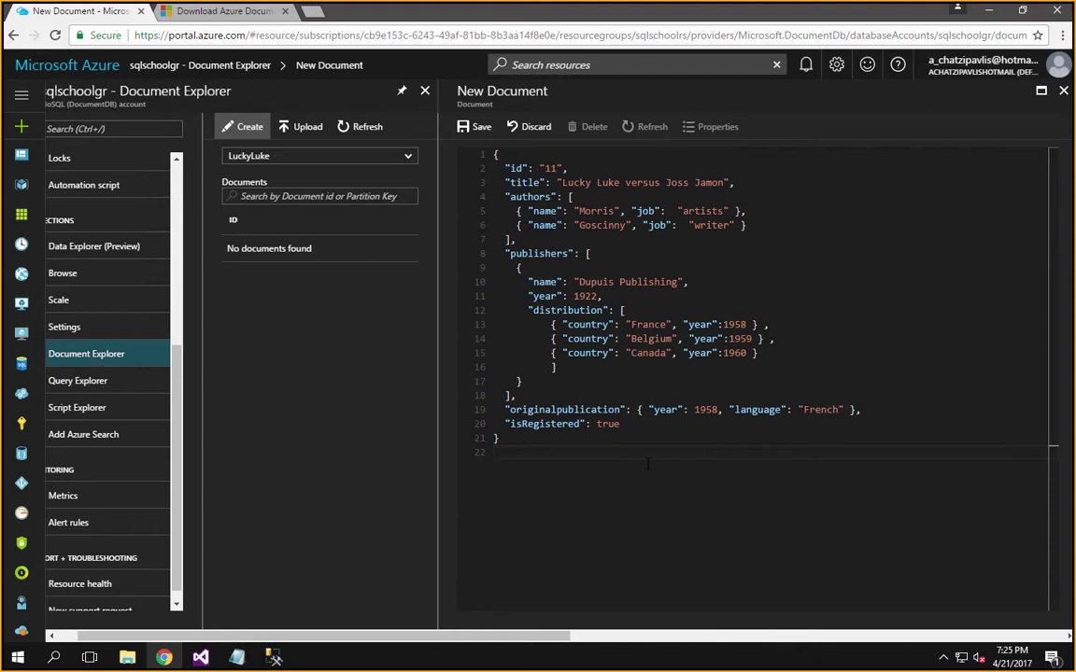
pyautogui.click(482, 128)
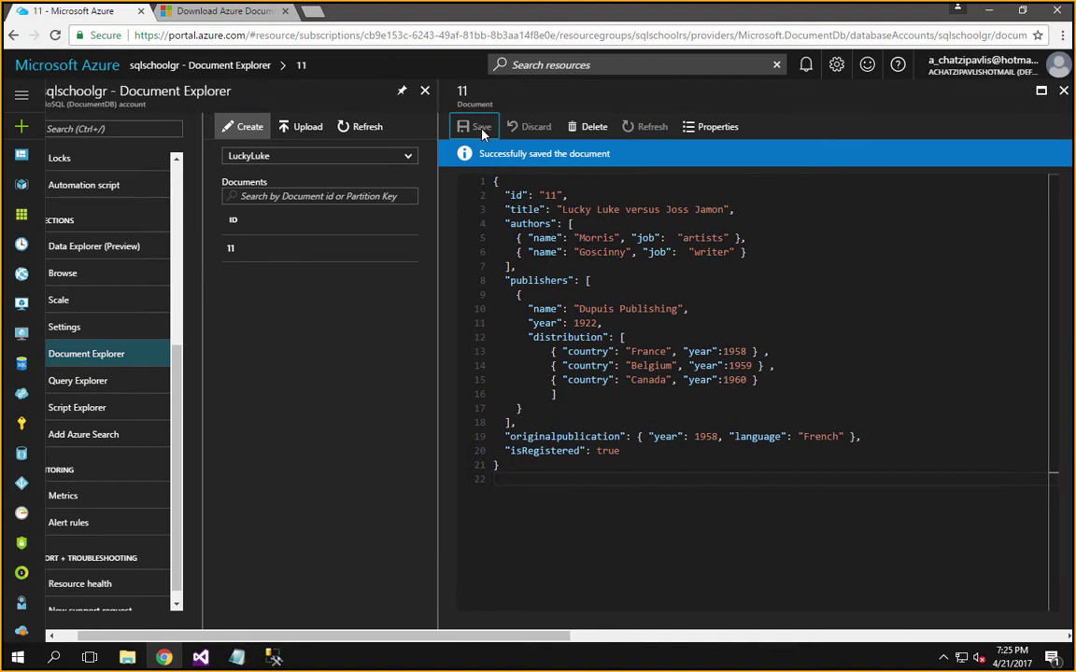
# Step: Close the saved document, reopen document 11 from the LuckyLuke collection to review its stored JSON, and close it again
pyautogui.click(1064, 91)
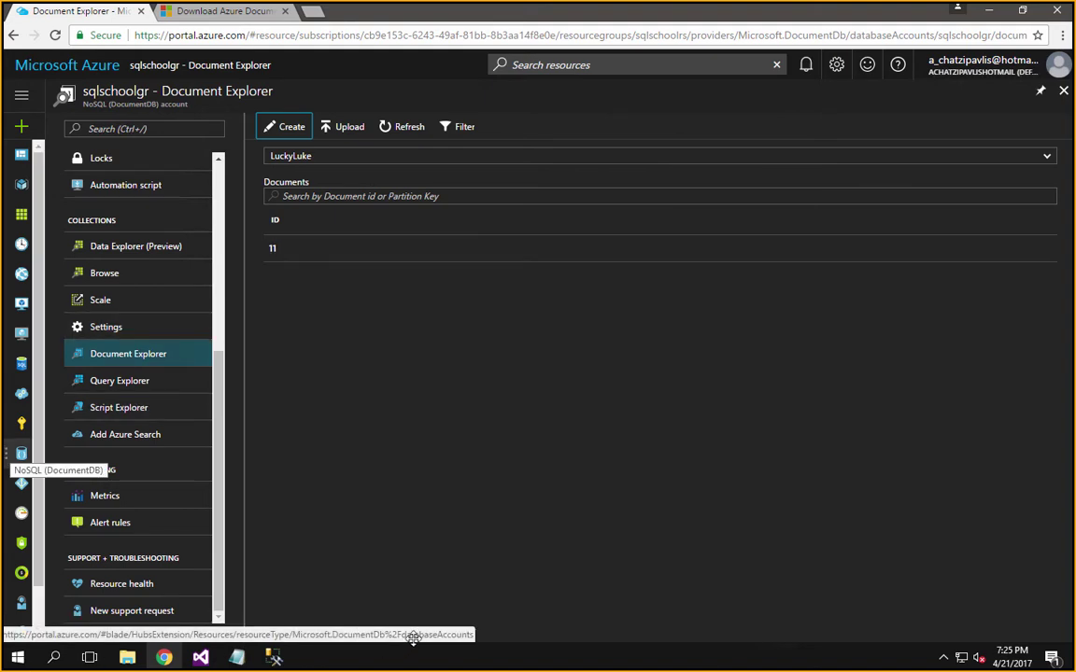
pyautogui.click(320, 256)
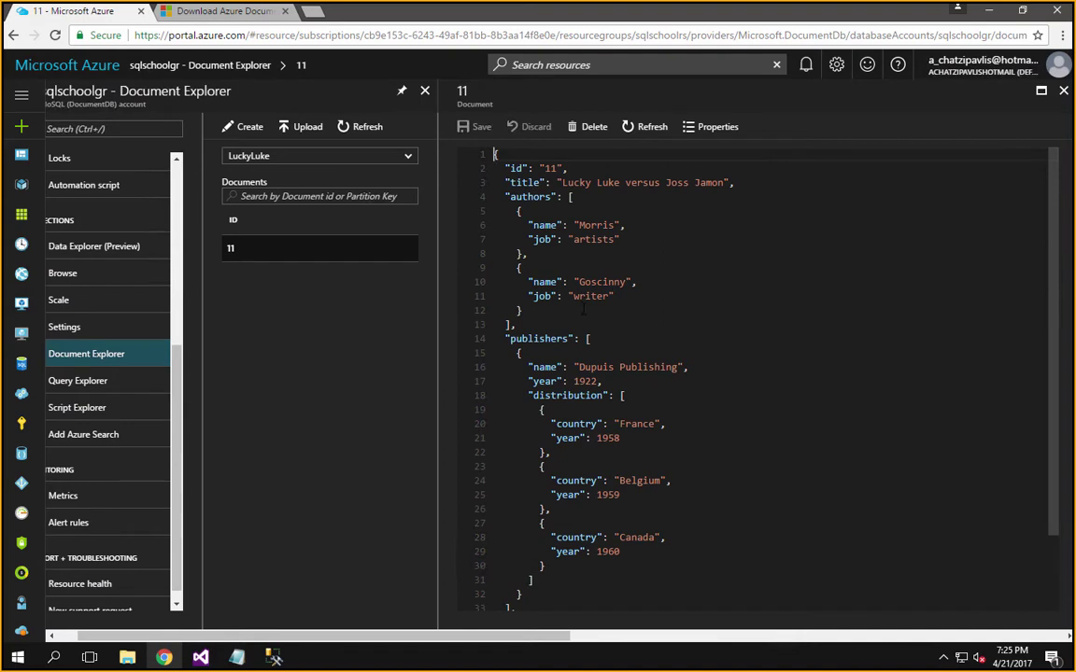
pyautogui.click(1063, 91)
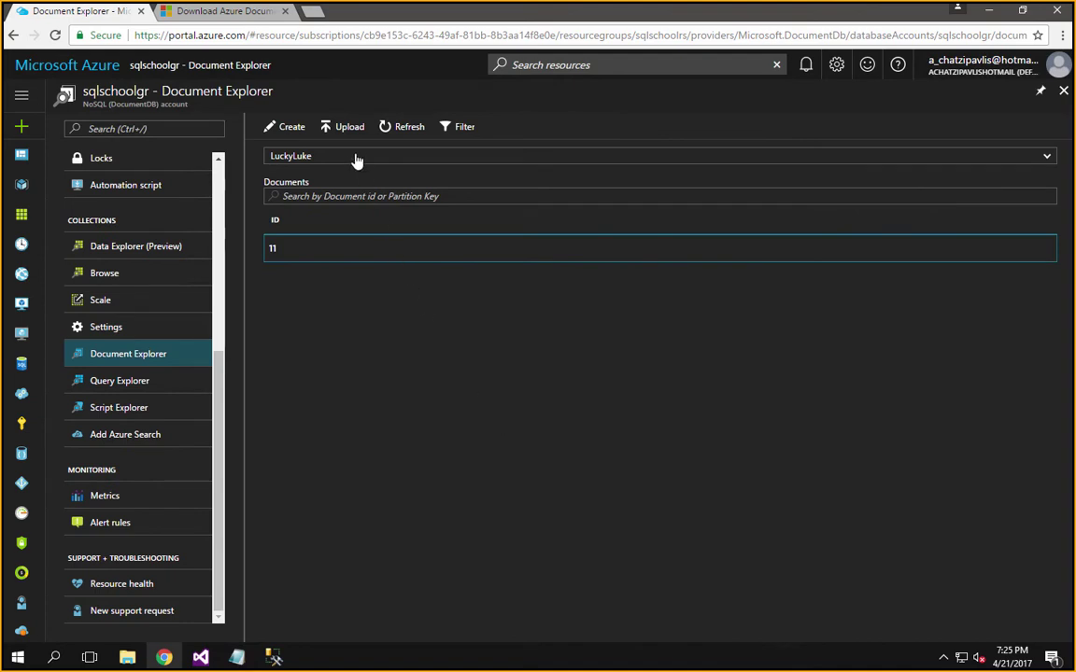
# Step: Upload LuckyLuke37.json and LuckyLuke51.json from the DocumentDB Demos folder on drive D to the LuckyLuke collection
pyautogui.click(350, 138)
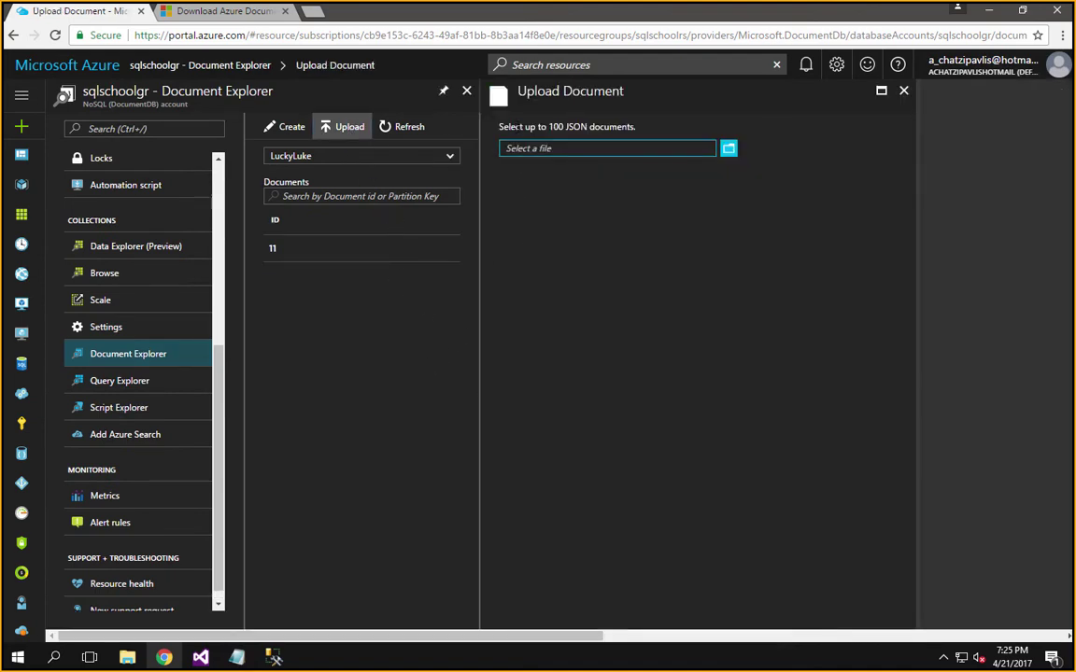
pyautogui.moveTo(533, 126); pyautogui.dragTo(598, 249)
pyautogui.click(600, 253)
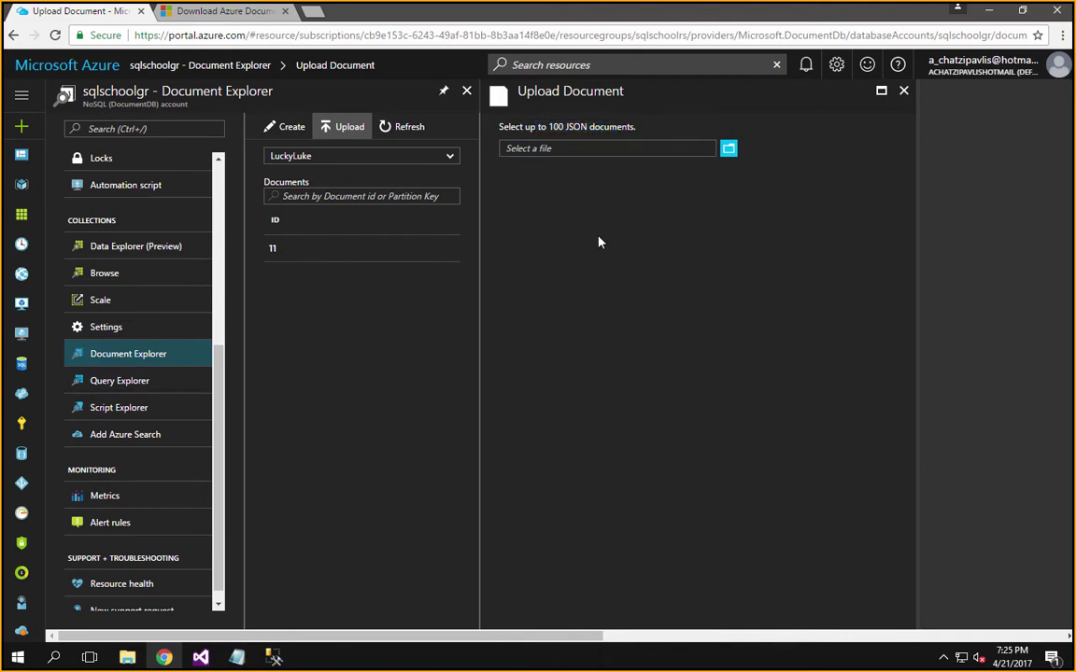
pyautogui.click(729, 150)
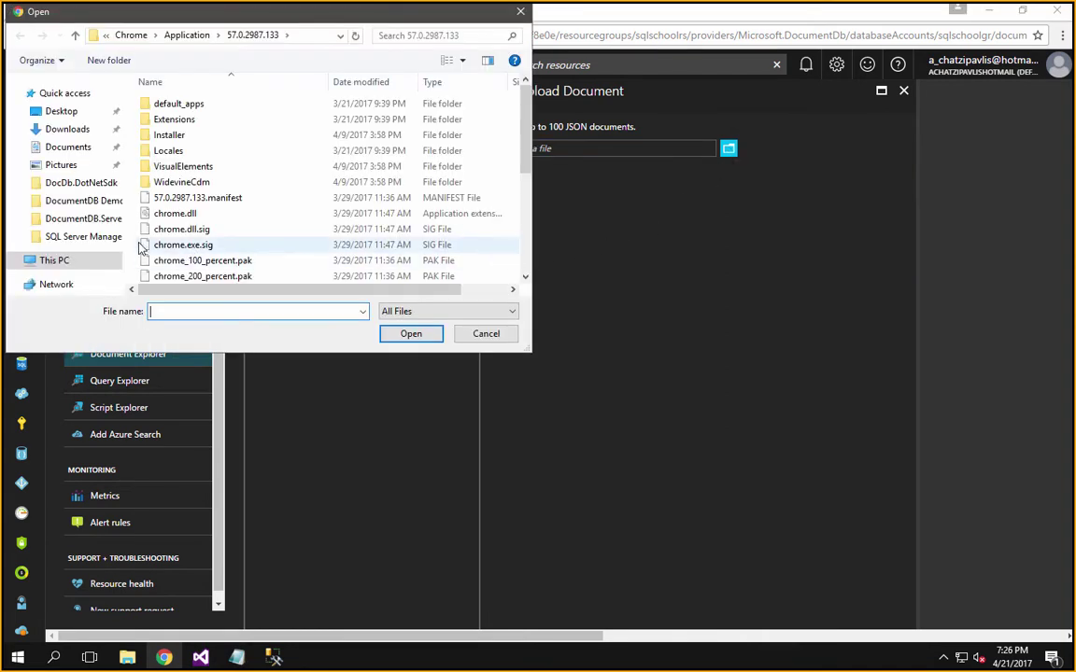
pyautogui.moveTo(134, 174); pyautogui.dragTo(120, 244)
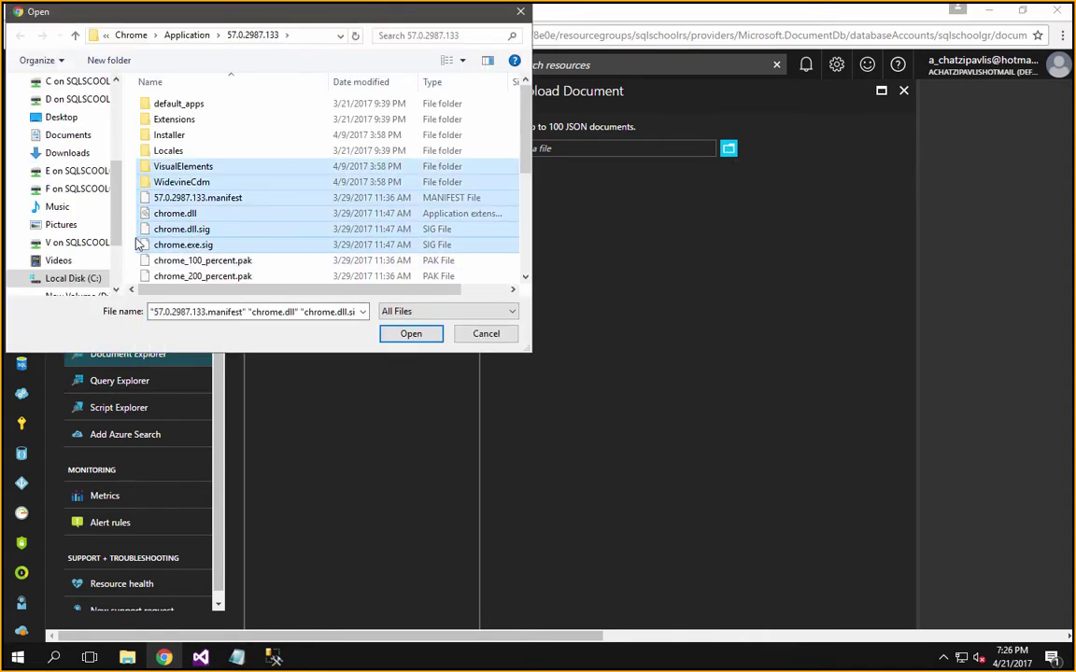
pyautogui.scroll(-1, 79, 266)
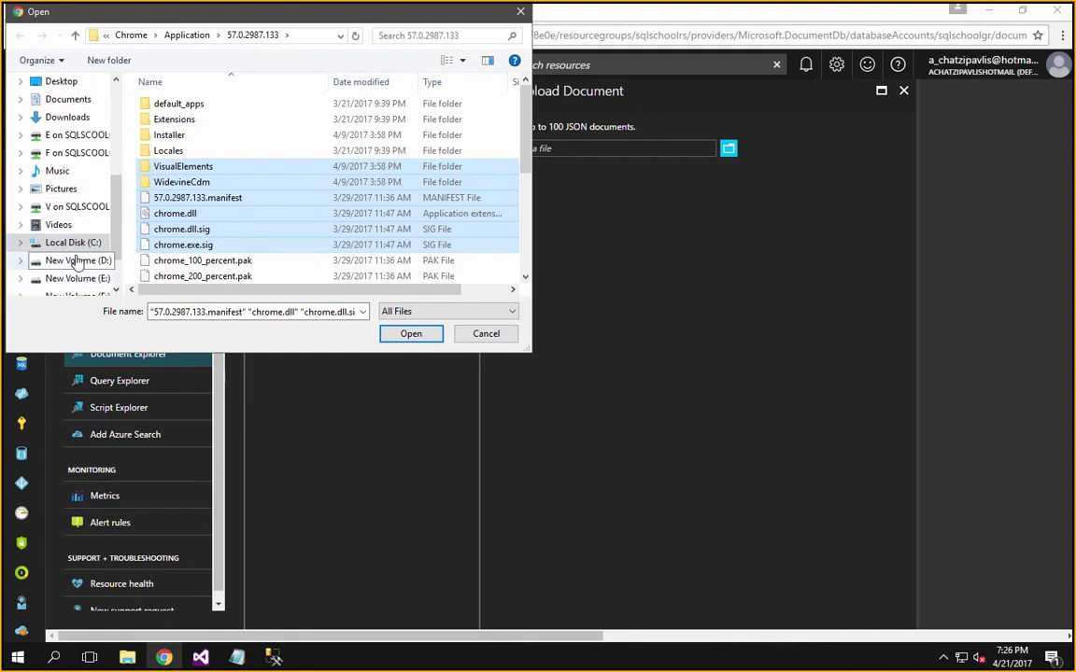
pyautogui.click(79, 262)
pyautogui.doubleClick(192, 104)
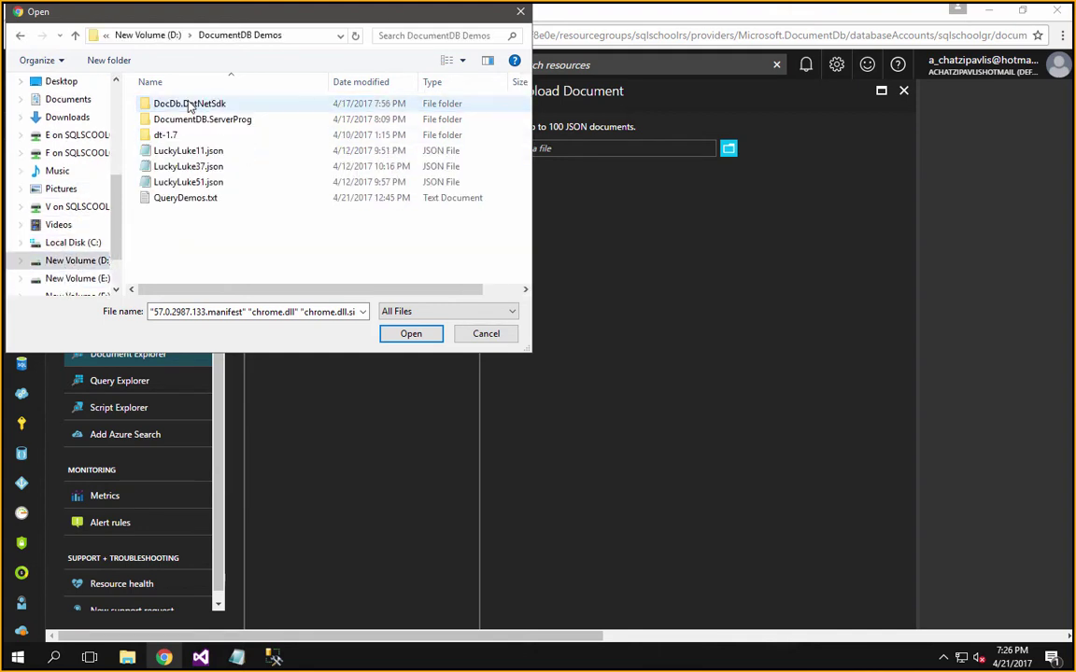
pyautogui.click(177, 170)
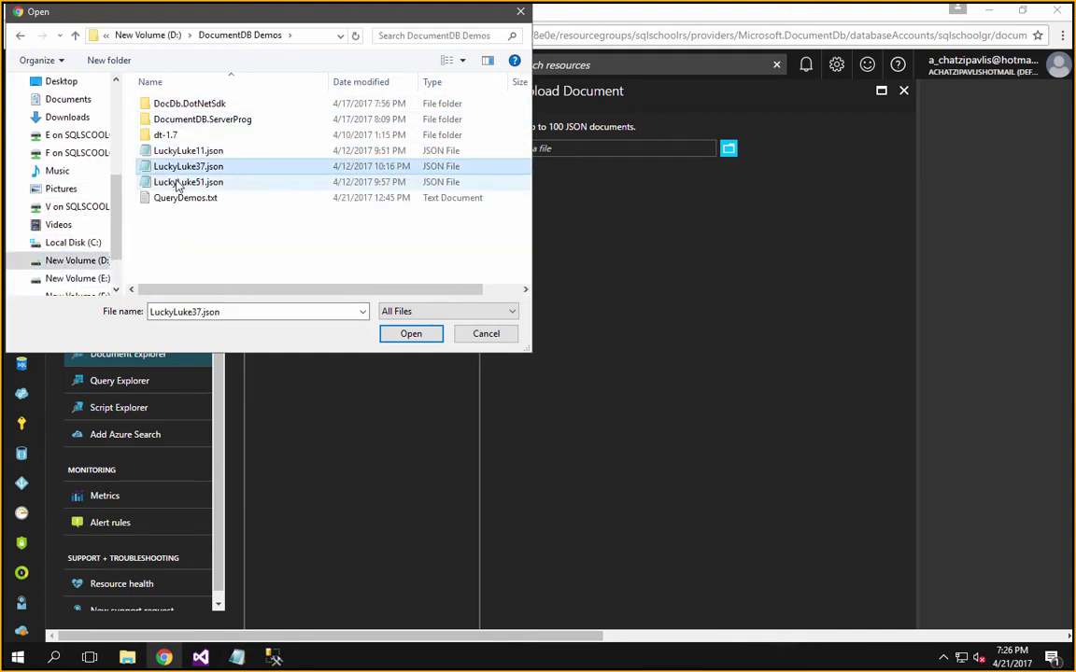
pyautogui.keyDown('ctrl'); pyautogui.click(178, 184); pyautogui.keyUp('ctrl')
pyautogui.click(408, 337)
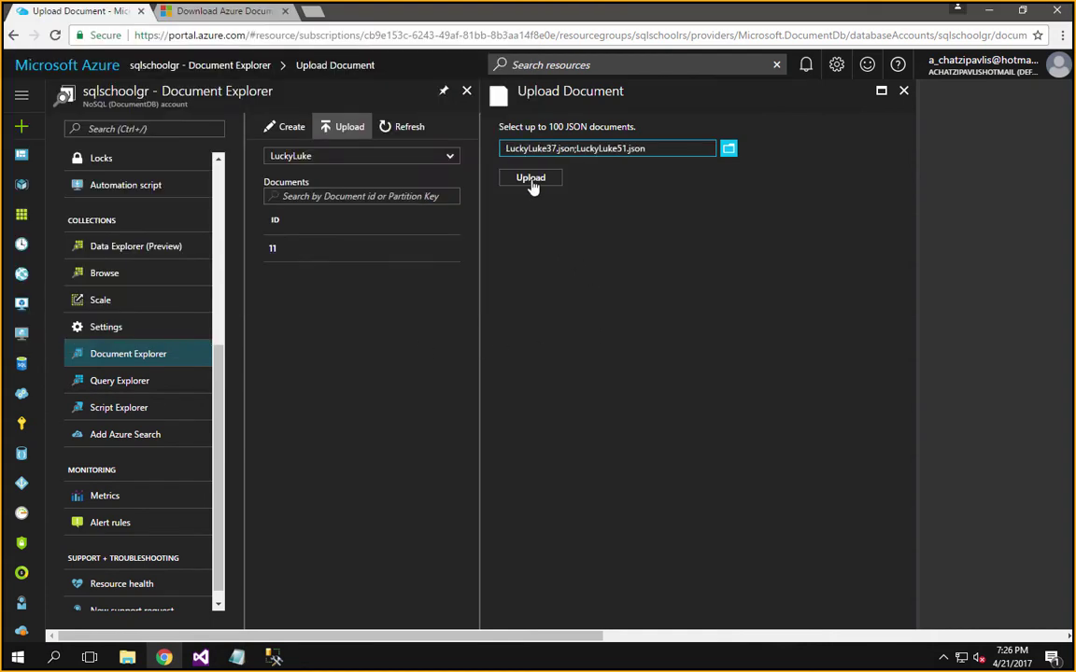
pyautogui.click(530, 179)
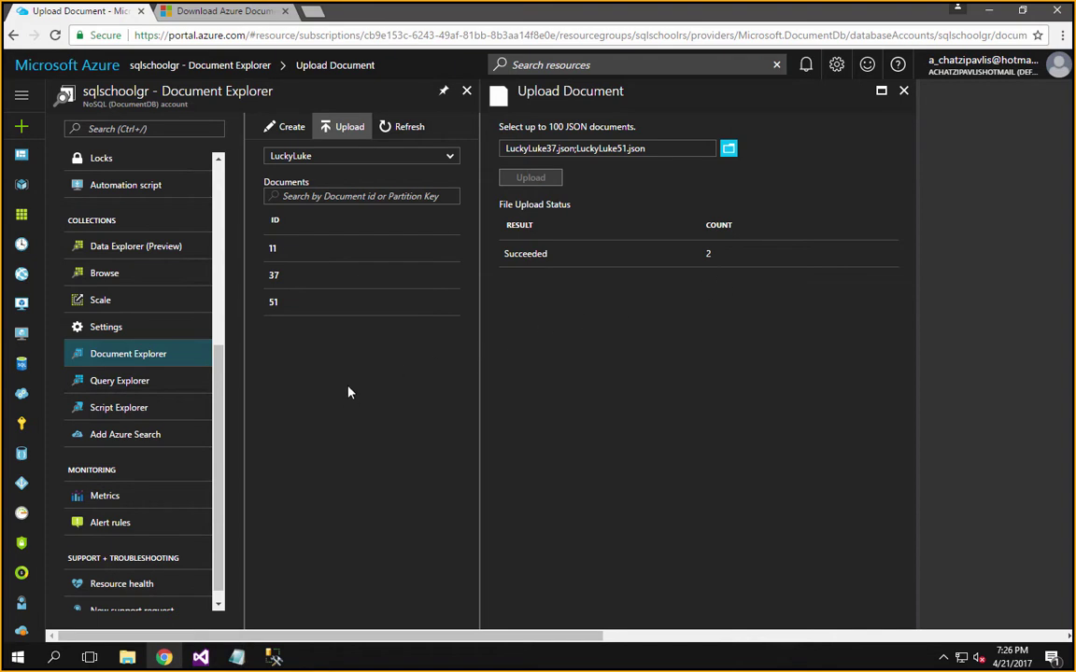
# Step: Open the uploaded documents 37 and 51 and review their JSON content
pyautogui.click(295, 277)
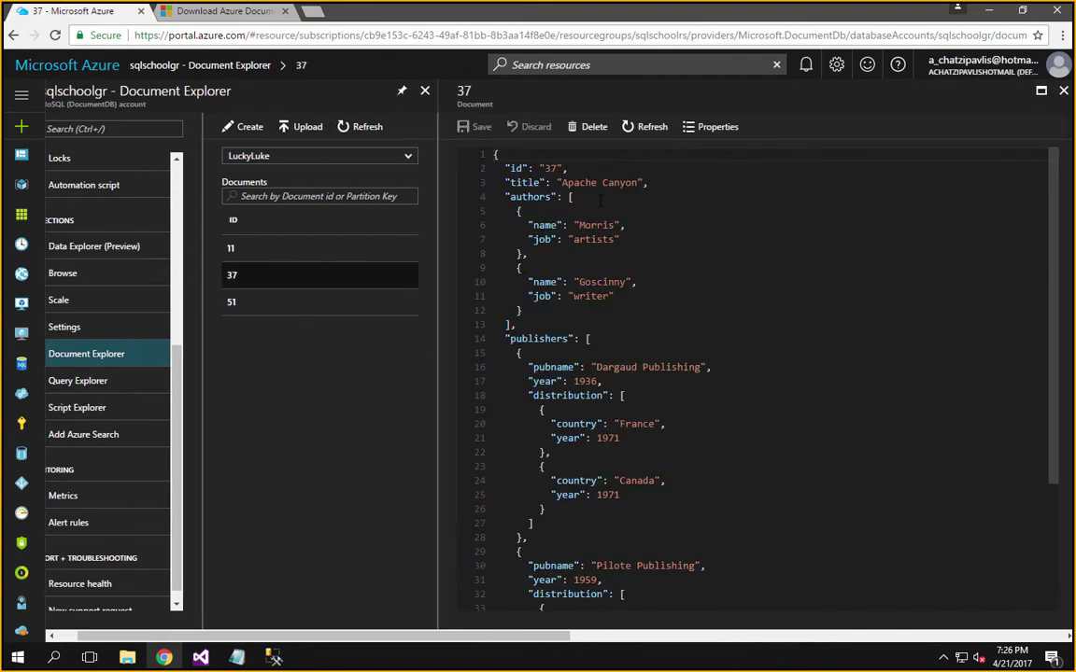
pyautogui.click(269, 304)
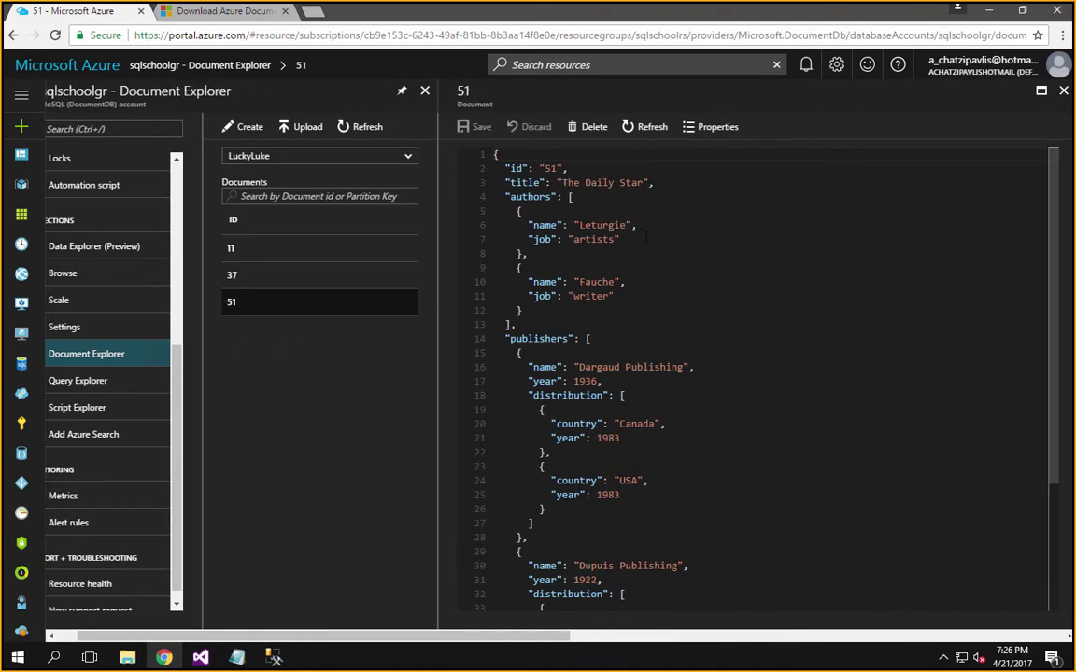
pyautogui.scroll(-4, 663, 318)
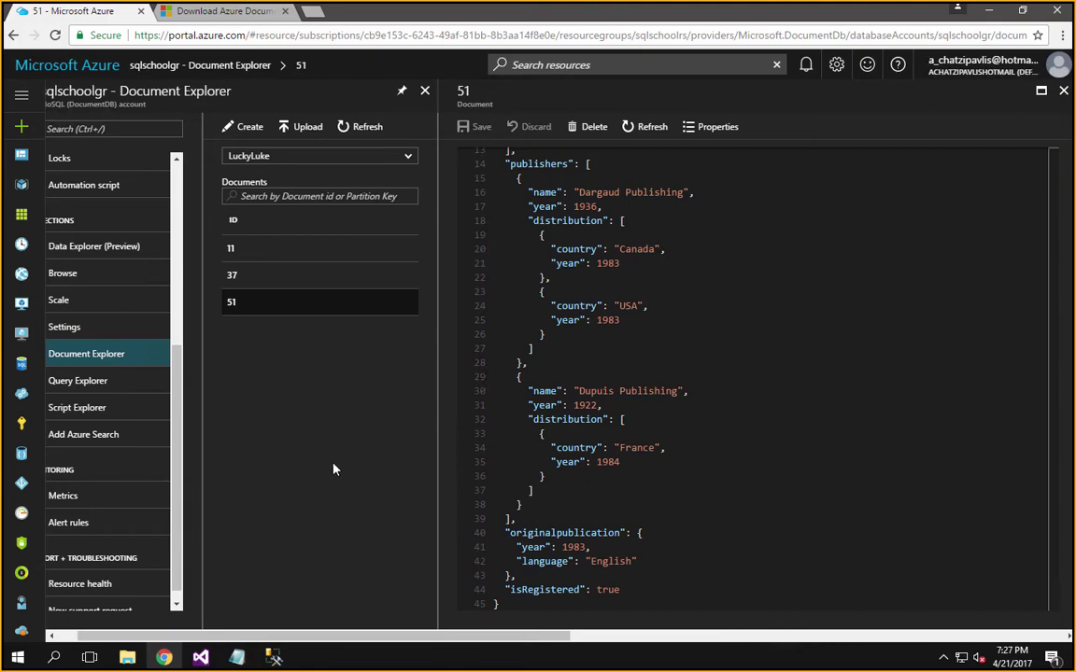
# Step: Switch to SQL Server Management Studio and list the TSQLV4 database's tables, declining to create database diagram support objects
pyautogui.click(273, 657)
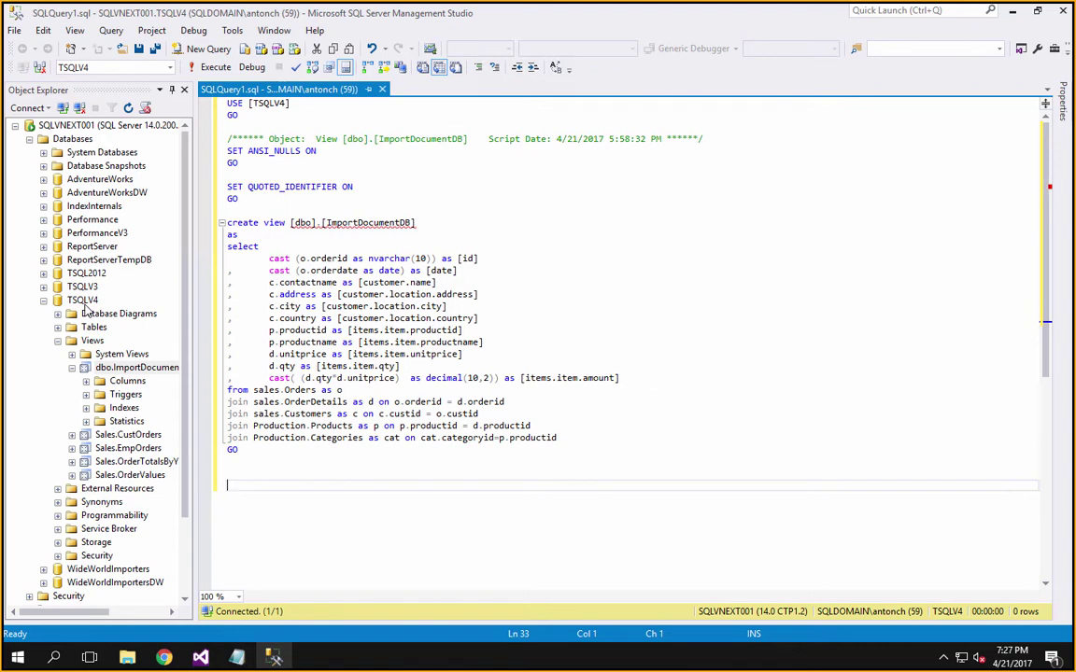
pyautogui.click(59, 316)
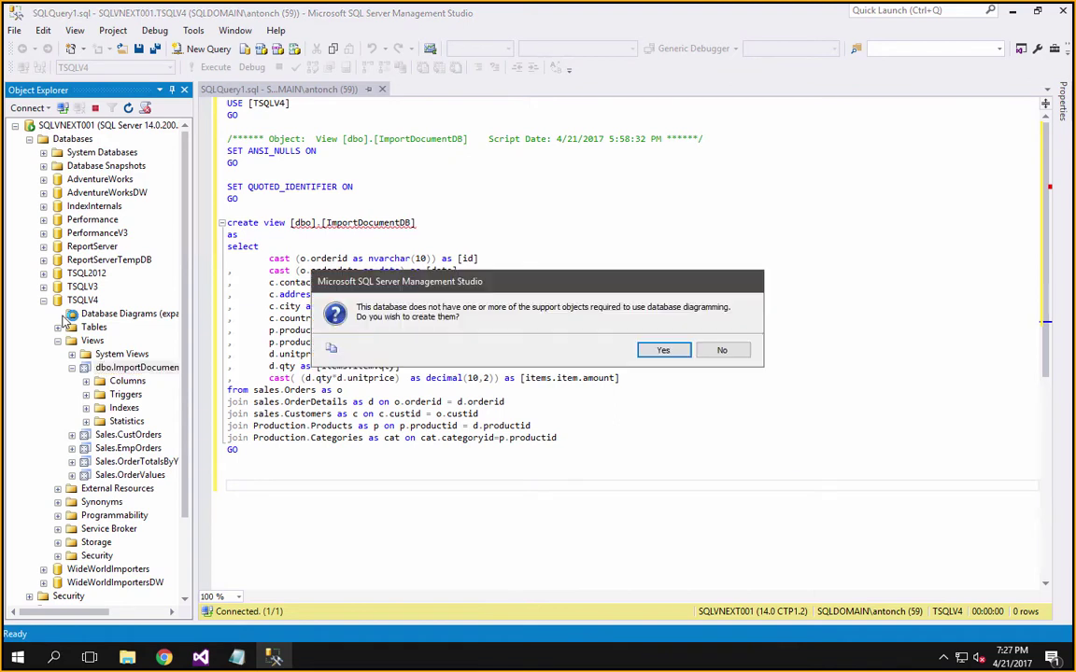
pyautogui.click(718, 350)
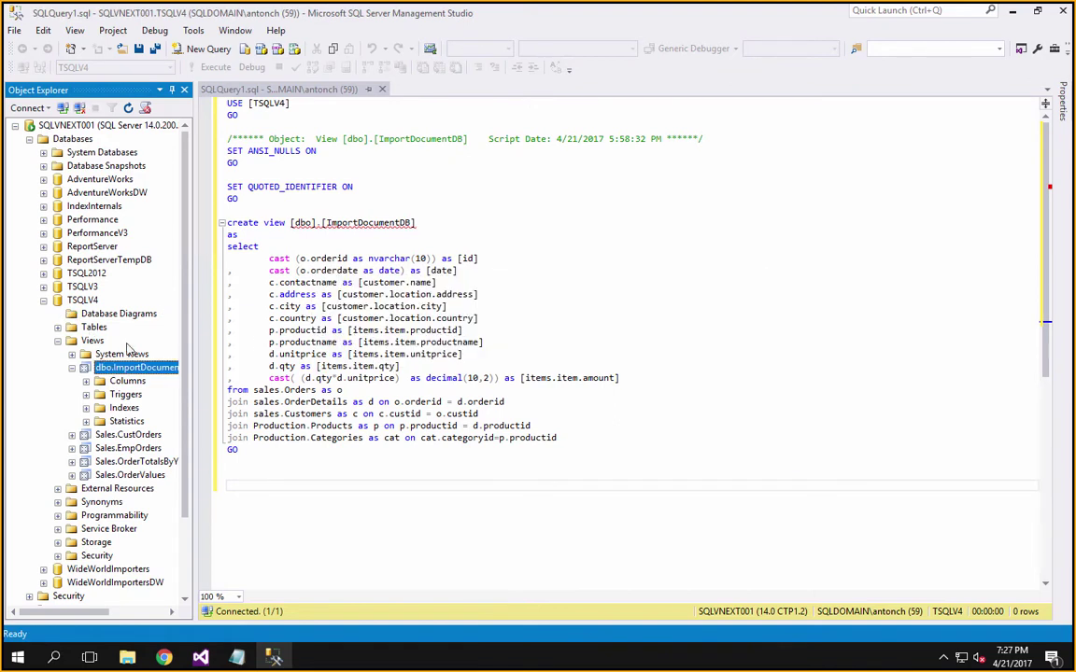
pyautogui.click(58, 328)
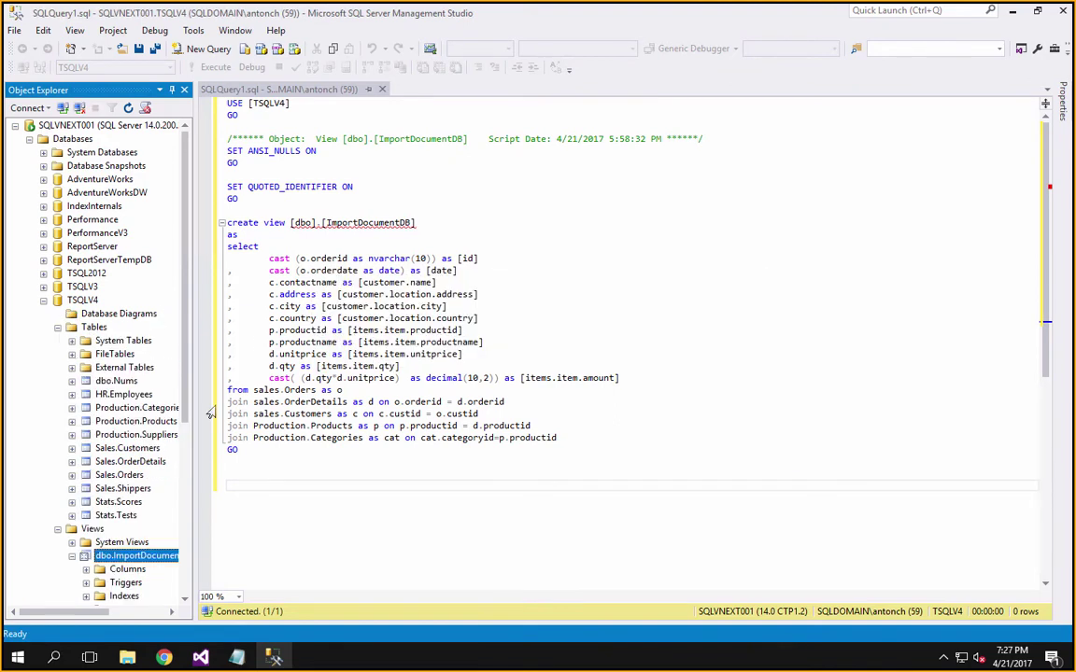
pyautogui.moveTo(199, 397); pyautogui.dragTo(327, 416)
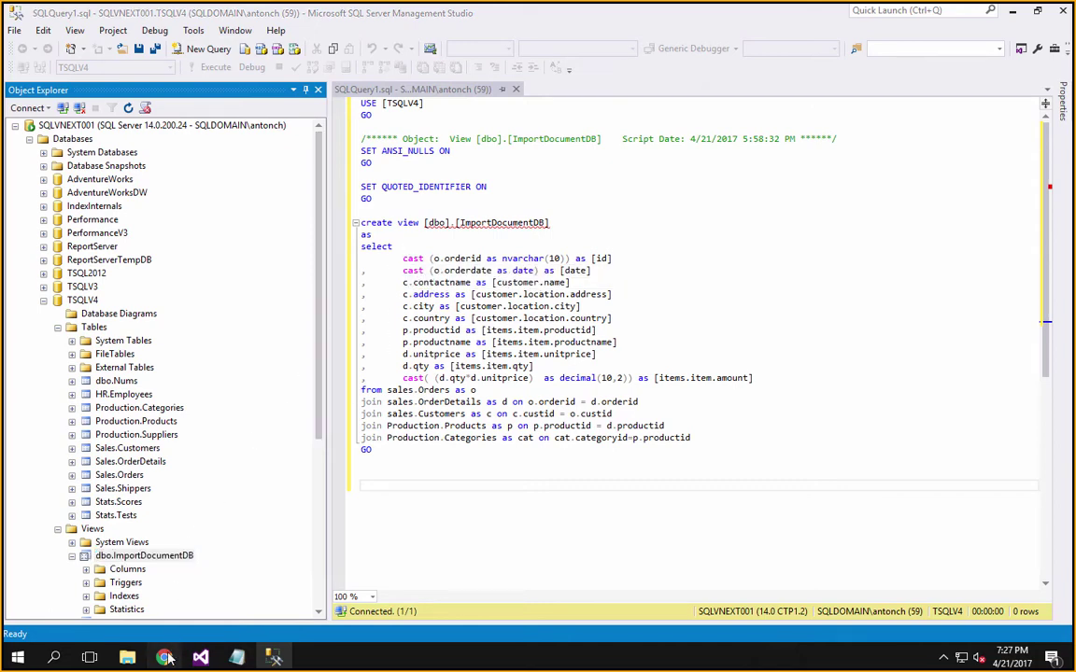
# Step: Switch to Chrome and review the Azure DocumentDB Data Migration Tool download page
pyautogui.hotkey('alt', 'Tab')
pyautogui.click(244, 13)
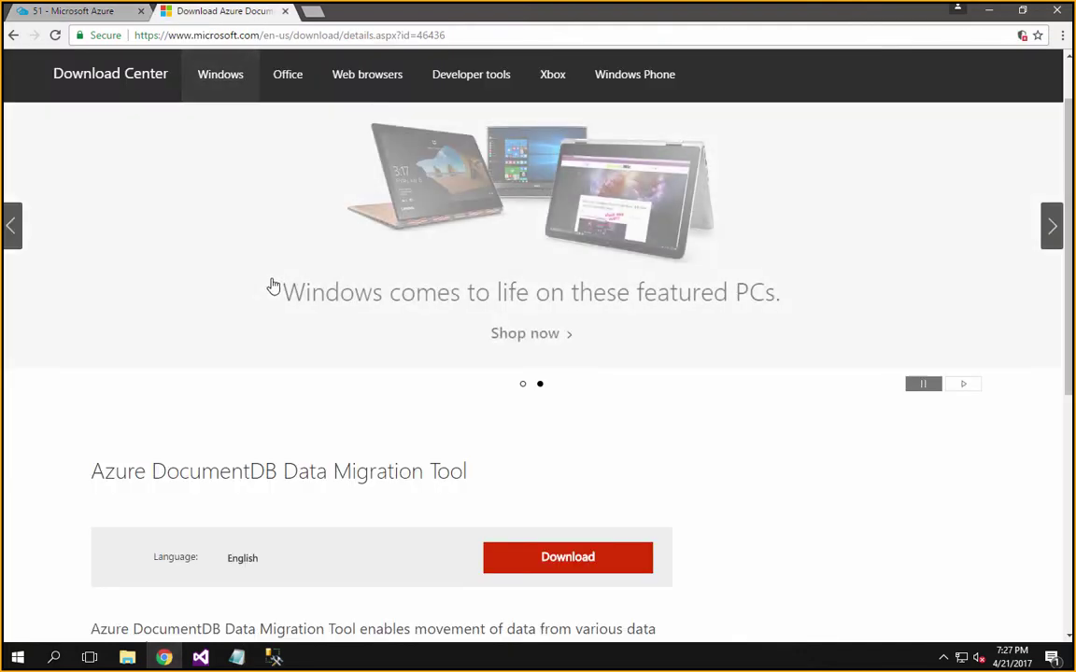
pyautogui.scroll(-2, 292, 402)
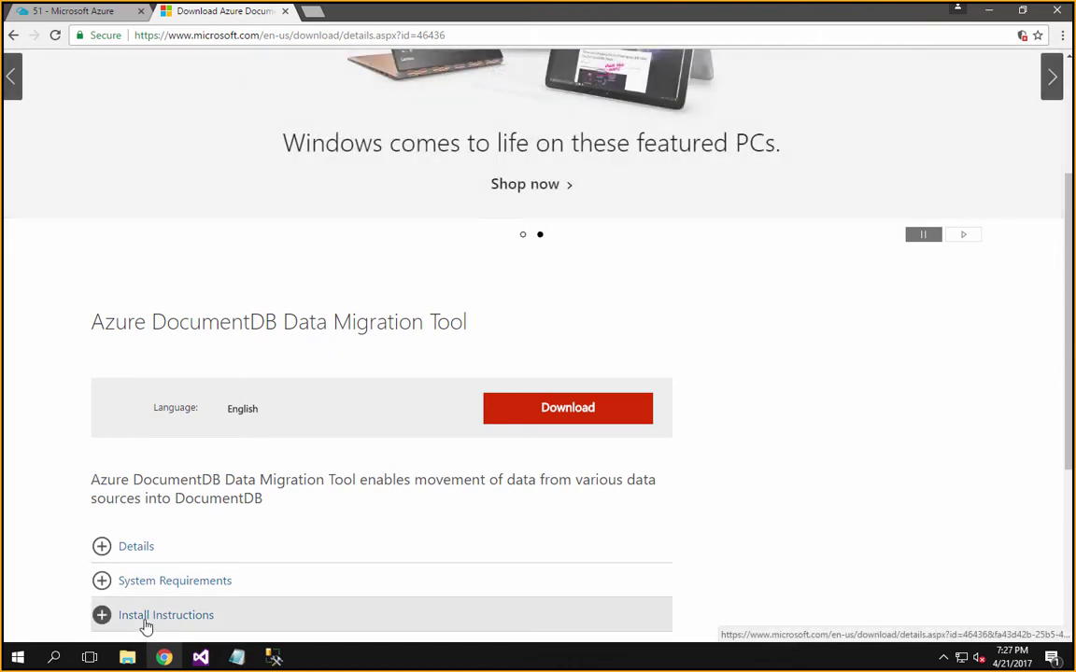
# Step: Switch to File Explorer and launch dtui.exe from the dt-1.7 folder inside DocumentDB Demos
pyautogui.click(129, 661)
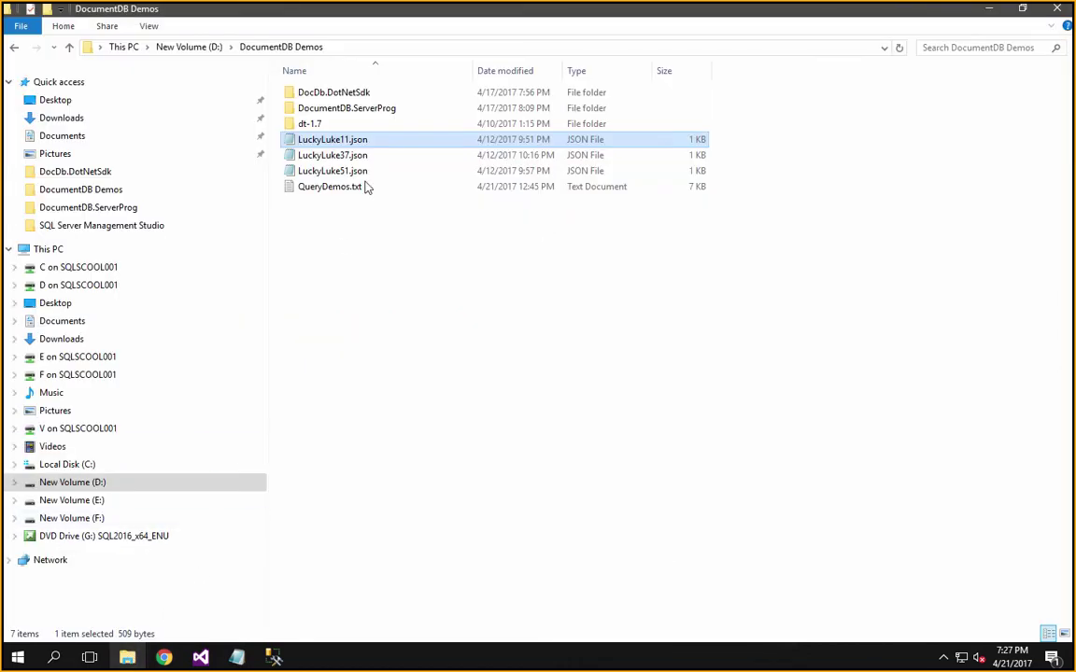
pyautogui.doubleClick(304, 126)
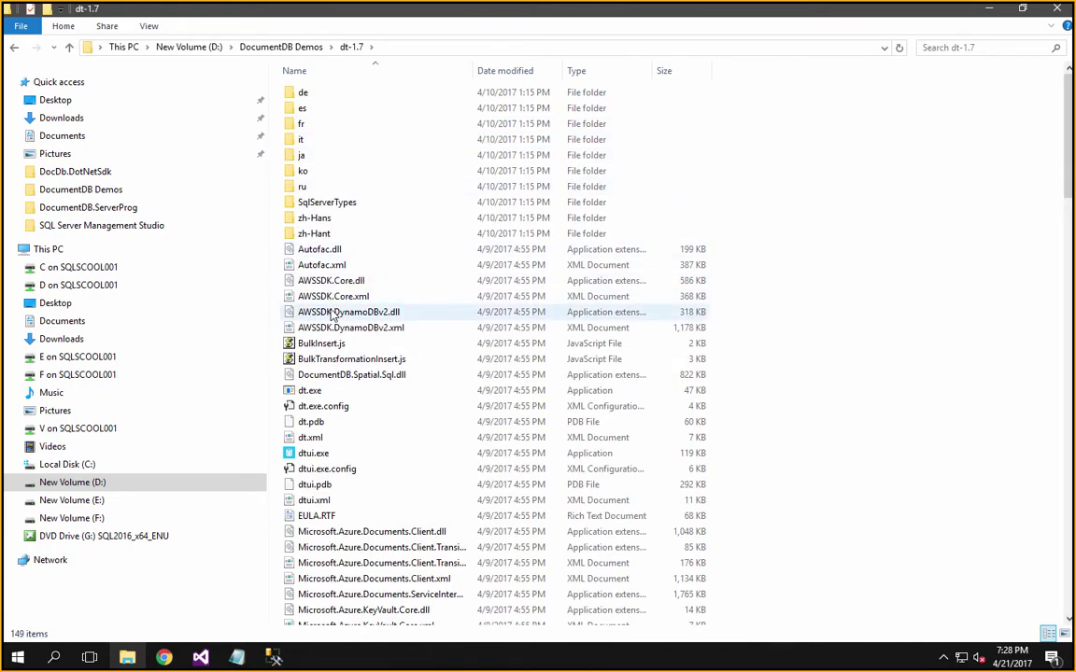
pyautogui.scroll(-2, 332, 314)
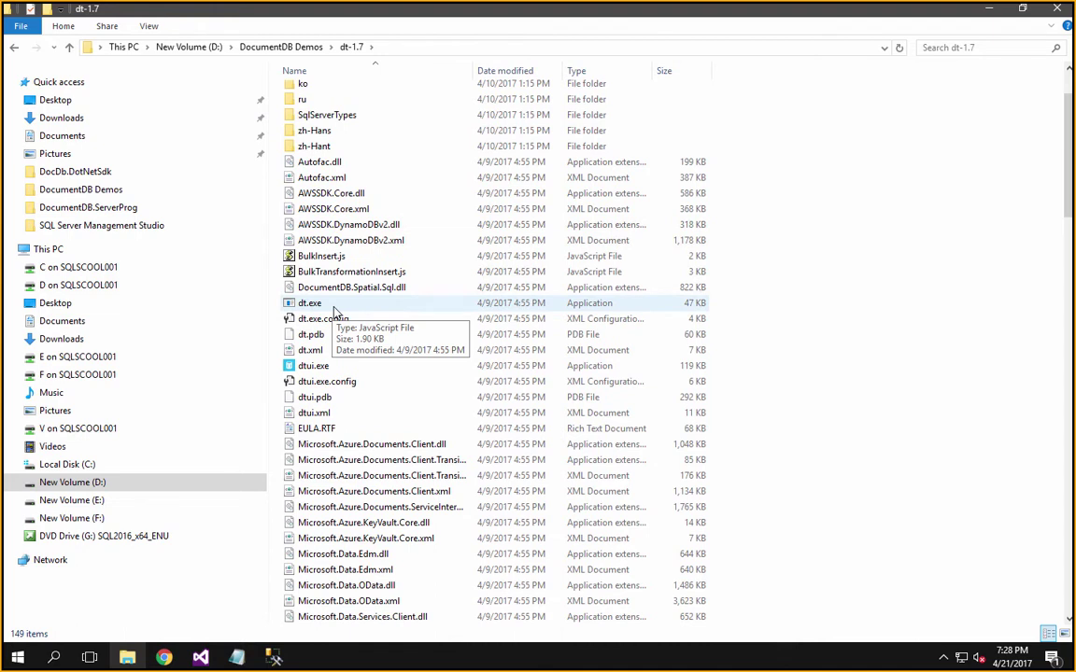
pyautogui.moveTo(308, 306)
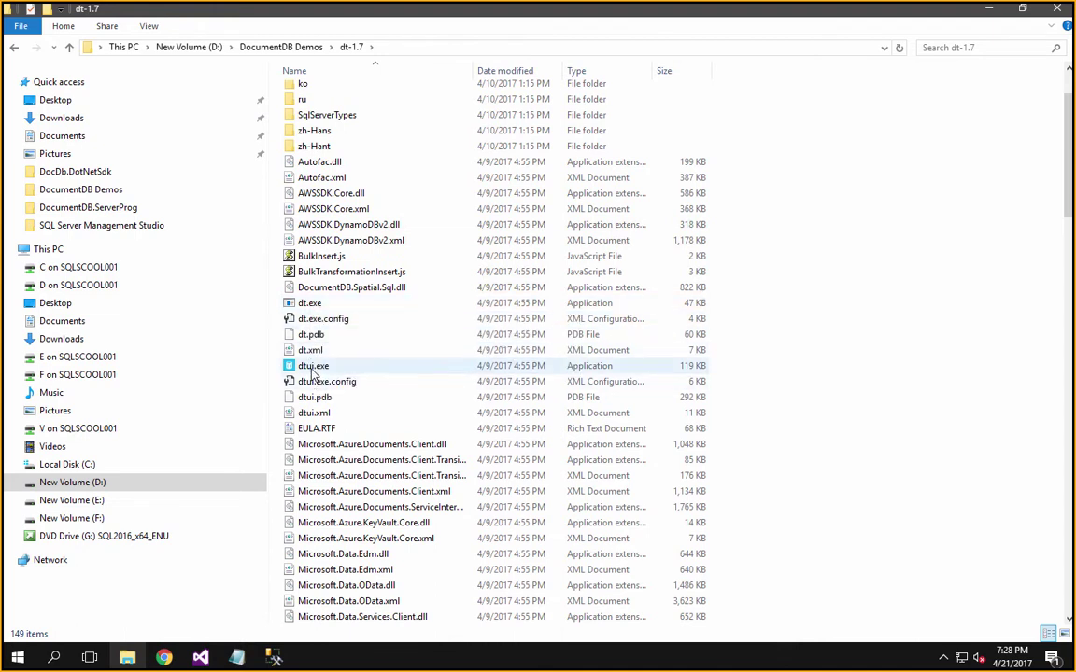
pyautogui.doubleClick(313, 369)
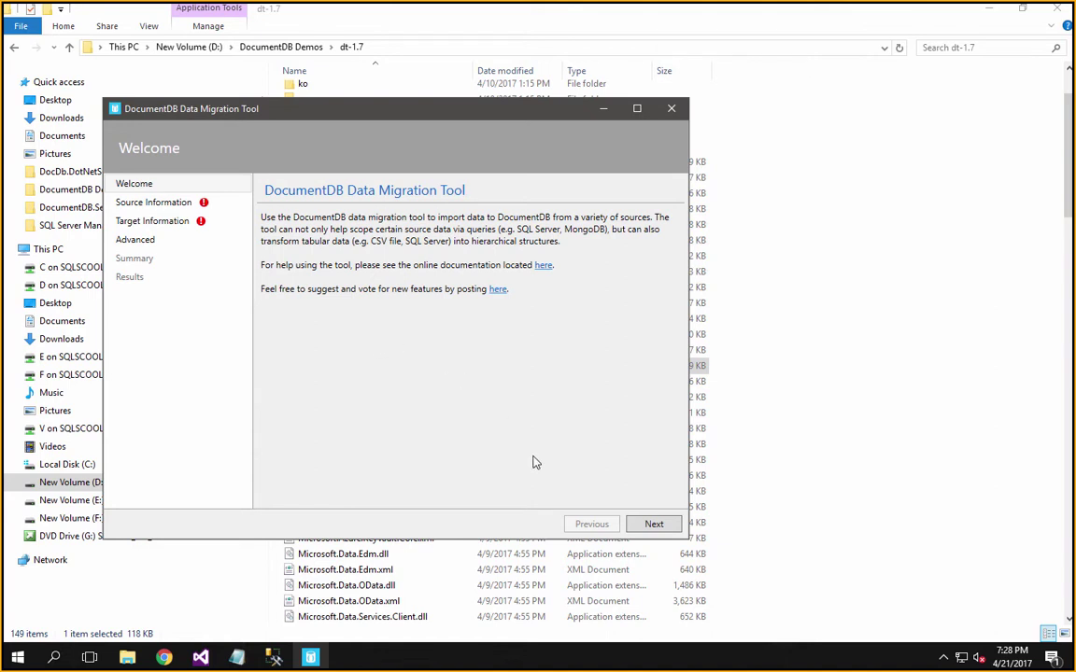
# Step: Proceed to the migration tool's source information and set SQL as the source to import from
pyautogui.click(655, 525)
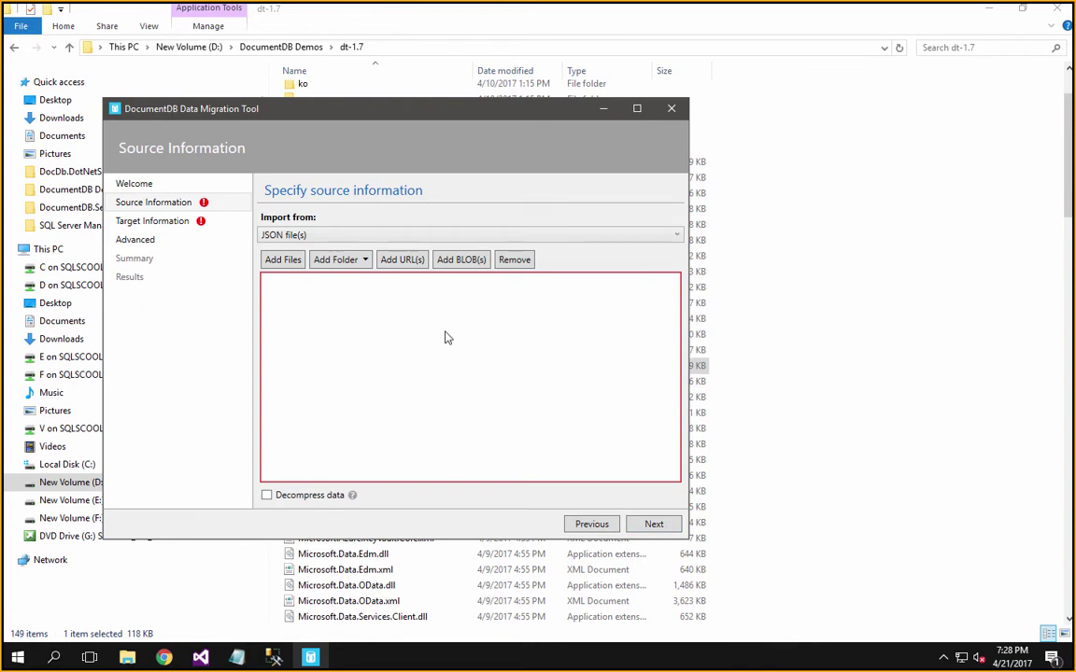
pyautogui.click(406, 244)
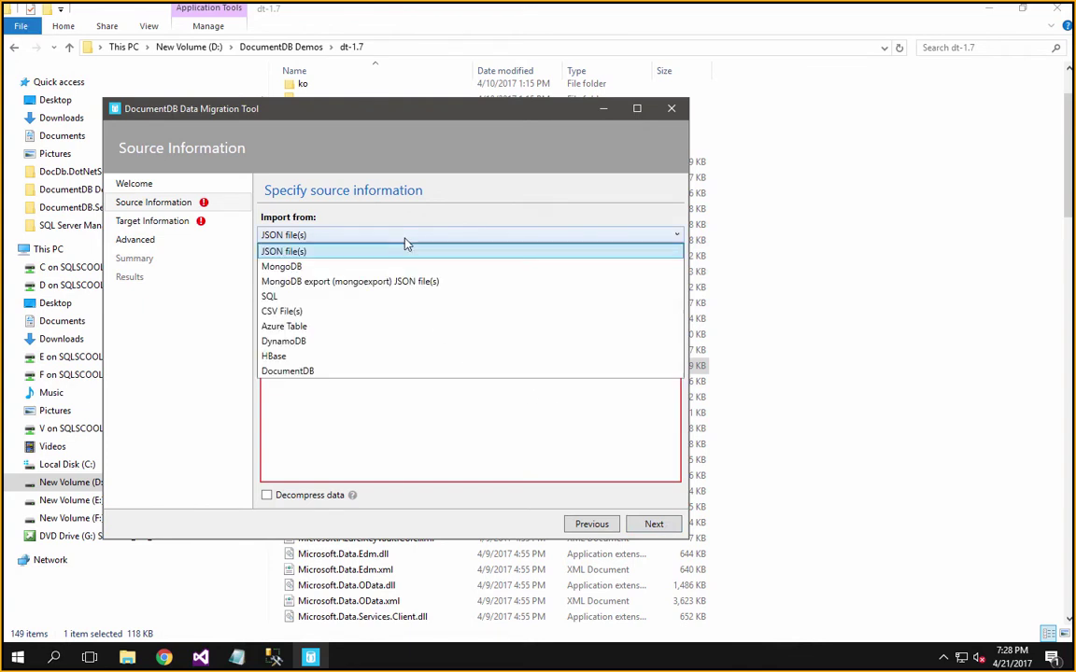
pyautogui.click(308, 300)
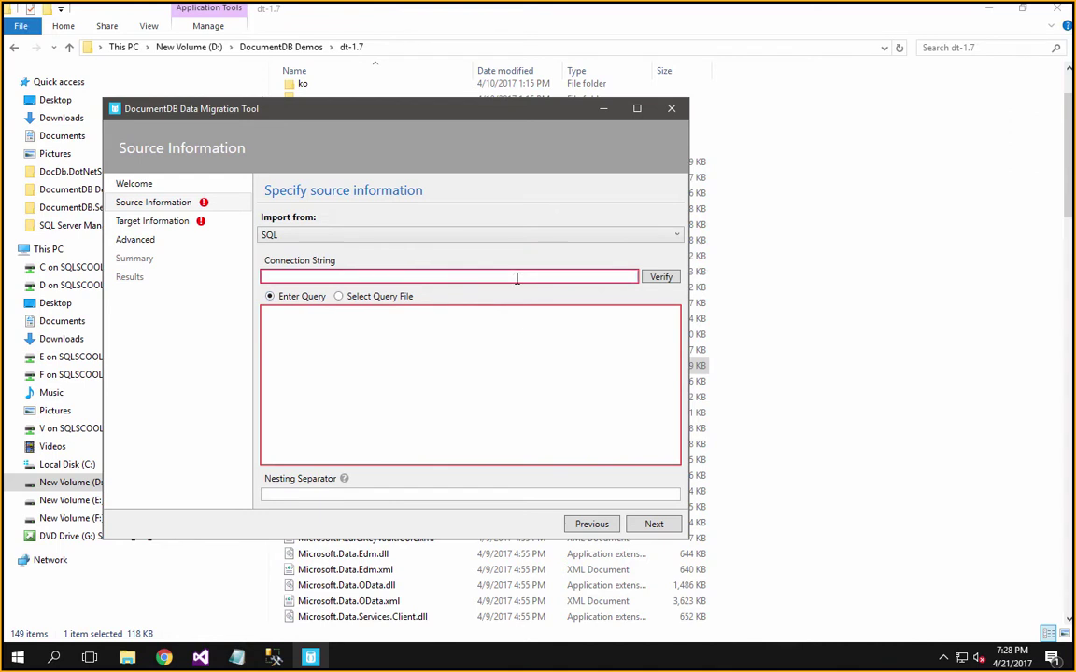
# Step: Enter the connection string "server=.;database=tsqlv4;trusted connection=true;" for the SQL source and try to verify the connection
pyautogui.write('sever')
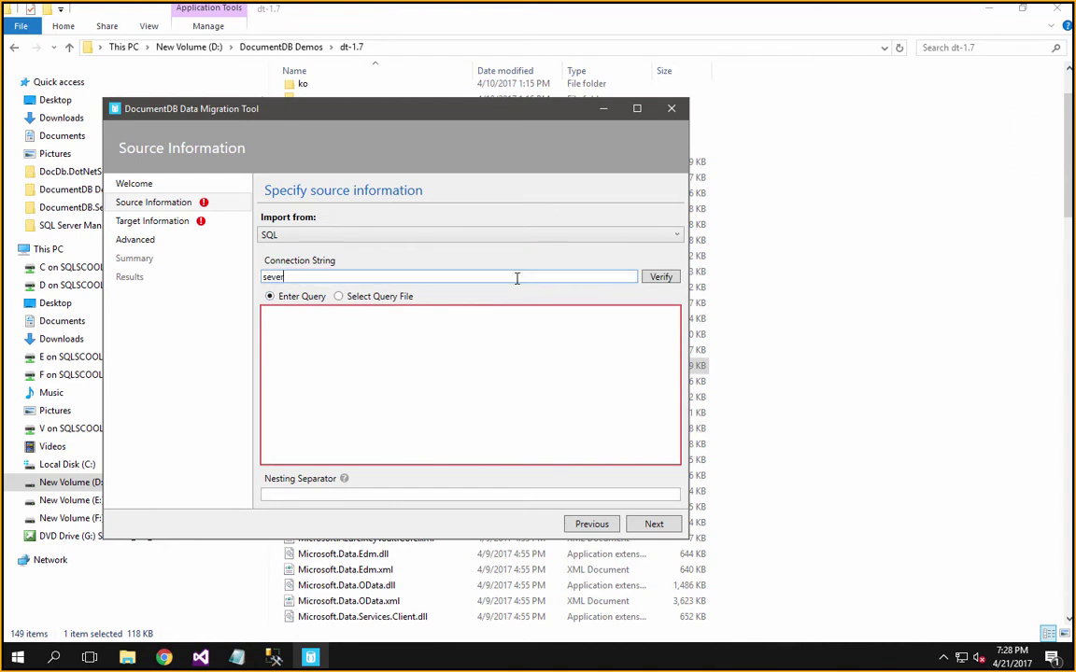
pyautogui.press('BackSpace')
pyautogui.press('BackSpace')
pyautogui.press('BackSpace')
pyautogui.press('BackSpace')
pyautogui.write('erver=.;database=tsqlv4;trusted')
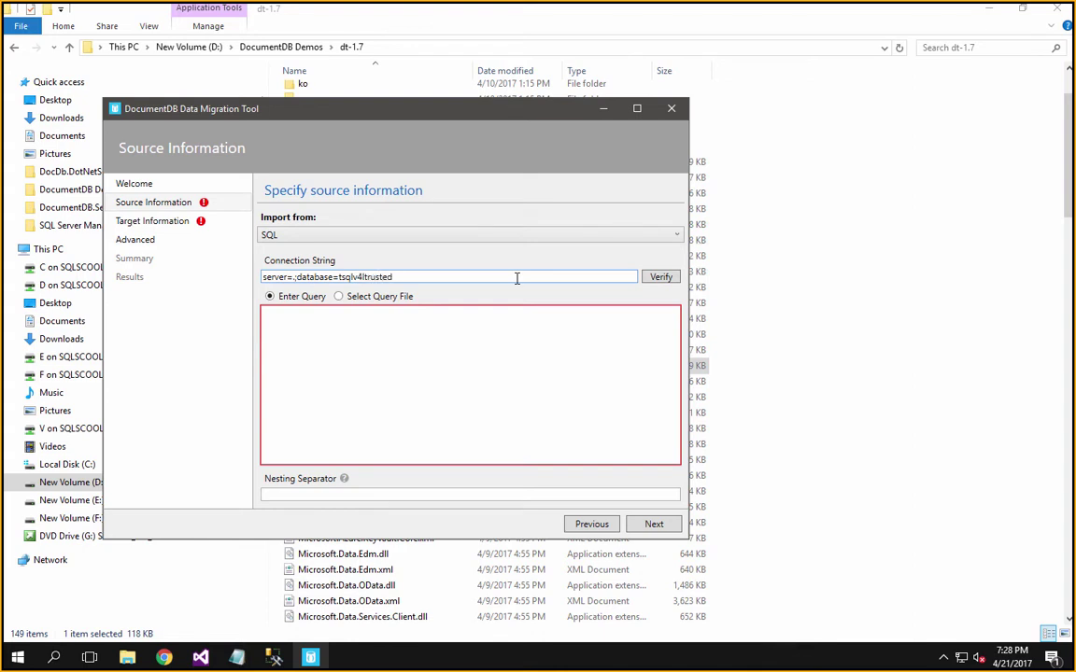
pyautogui.press('Left')
pyautogui.press('Left')
pyautogui.press('Left')
pyautogui.press('Left')
pyautogui.press('Left')
pyautogui.press('Left')
pyautogui.press('Left')
pyautogui.press('End')
pyautogui.write('_c')
pyautogui.press('BackSpace')
pyautogui.press('BackSpace')
pyautogui.write('connection=true')
pyautogui.click(660, 277)
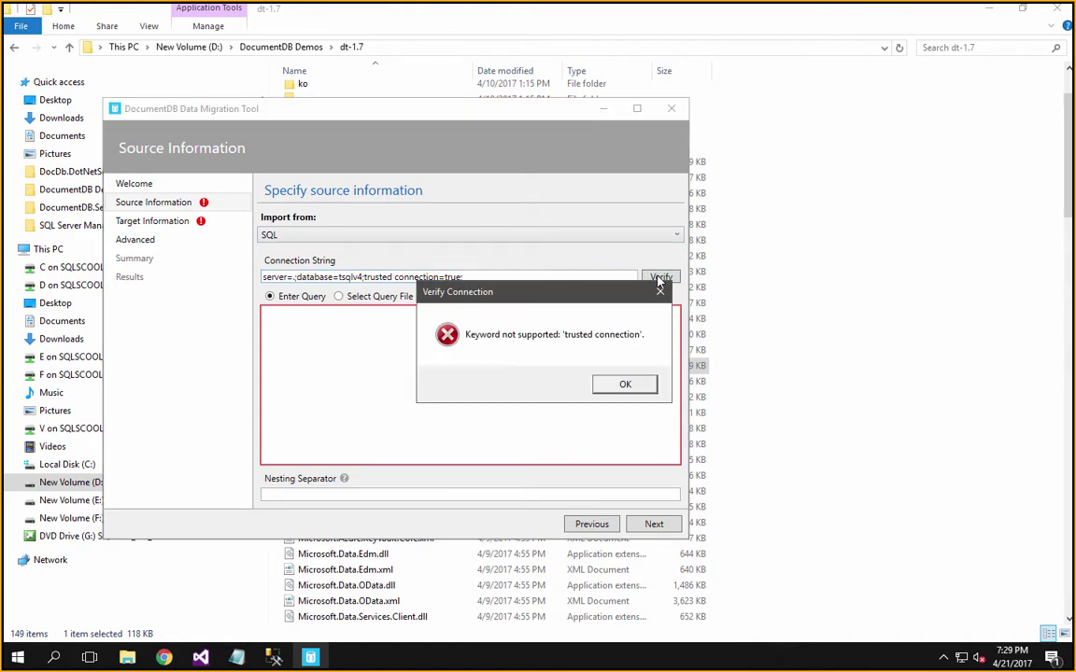
pyautogui.click(625, 384)
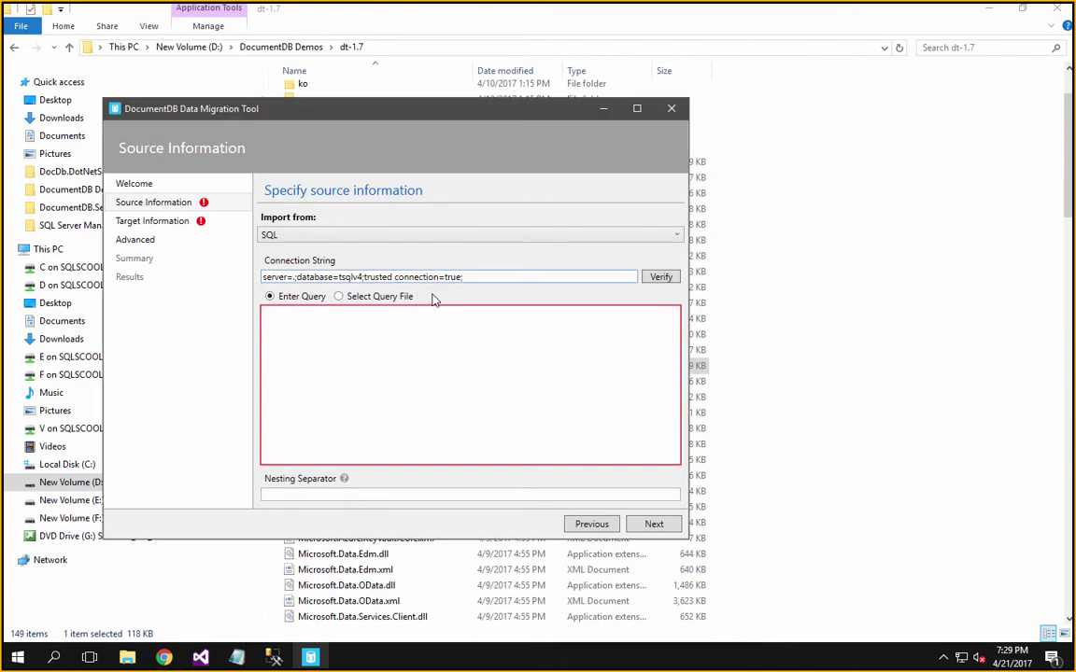
# Step: Correct the connection string's last keyword to trusted_connection and verify the SQL connection again
pyautogui.press('BackSpace')
pyautogui.write('_')
pyautogui.click(659, 277)
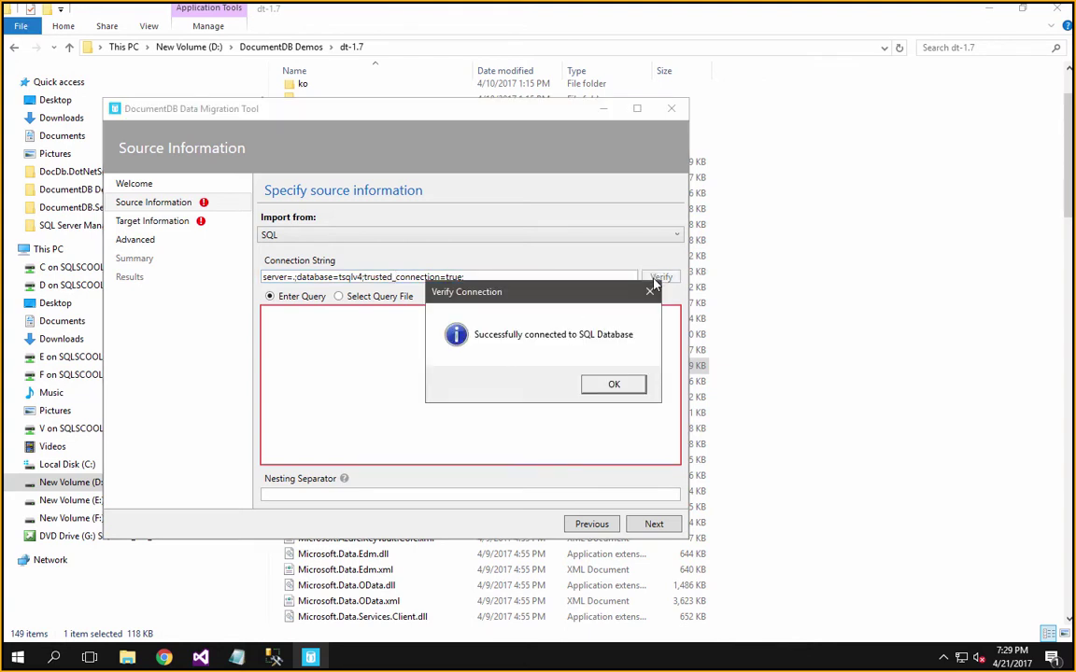
# Step: Switch to SQL Server Management Studio and examine the ImportDocumentDB view's id cast, dotted column aliases and table joins
pyautogui.click(621, 386)
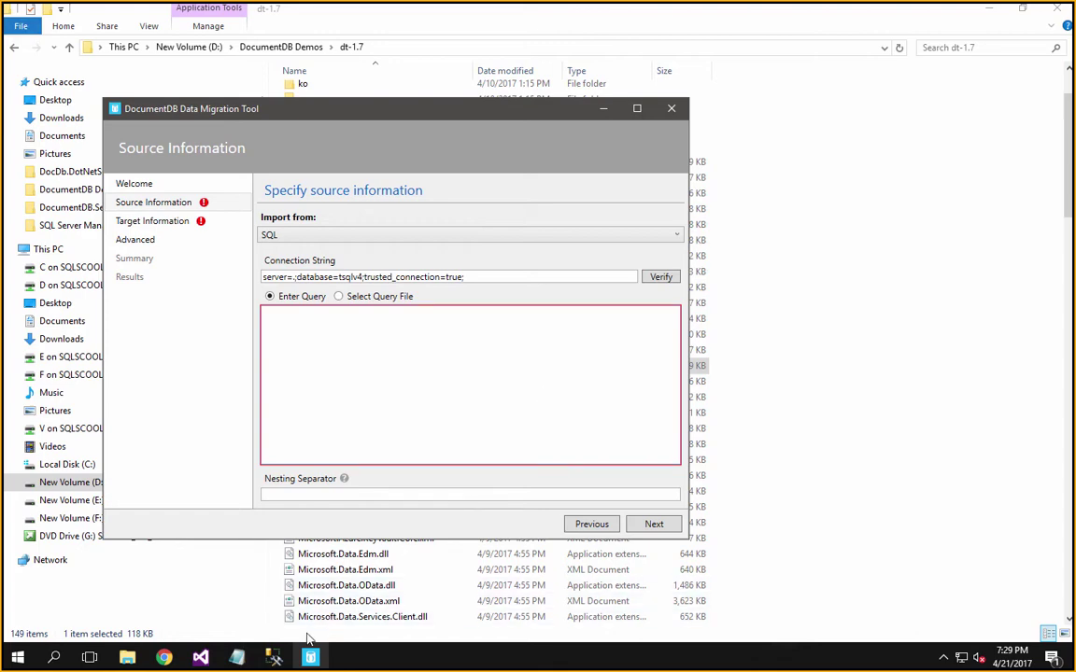
pyautogui.click(273, 656)
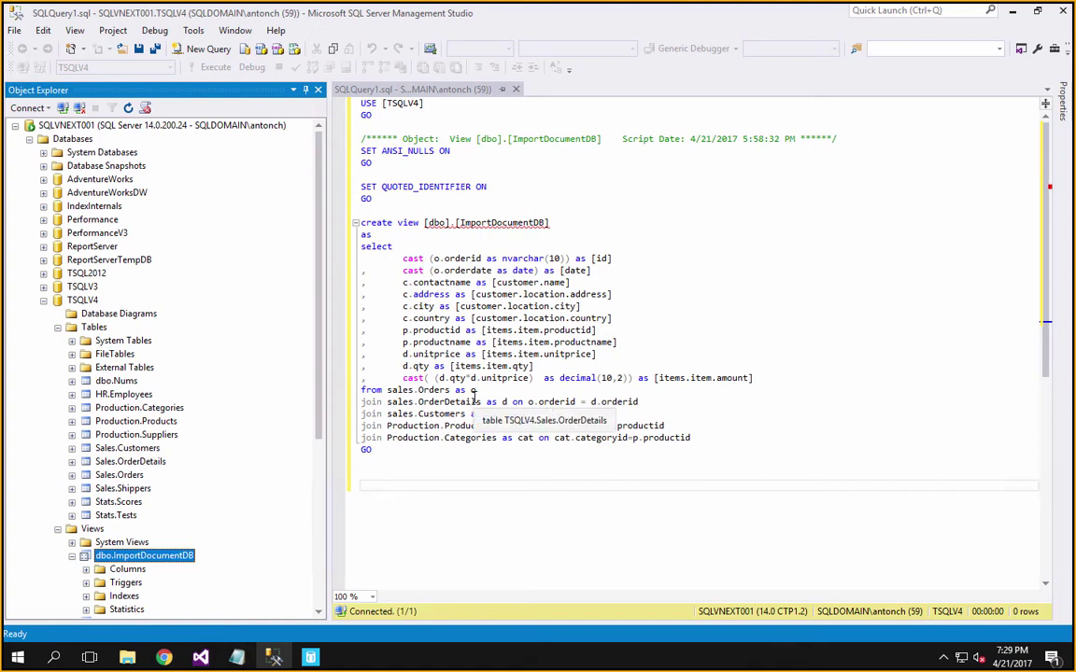
pyautogui.click(405, 259)
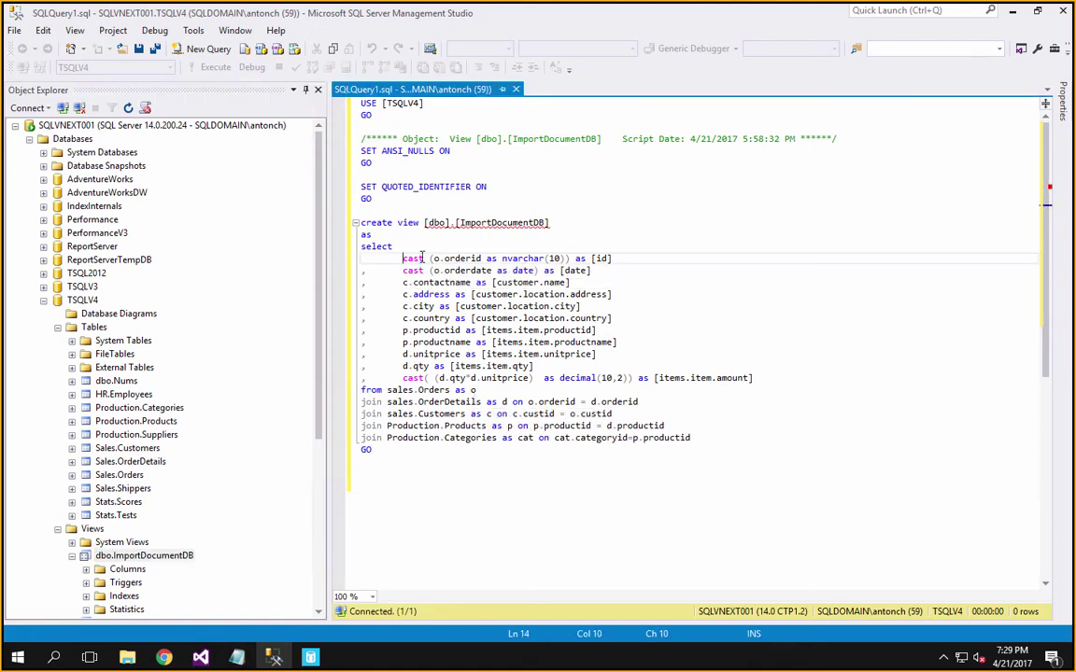
pyautogui.moveTo(403, 258); pyautogui.dragTo(569, 259)
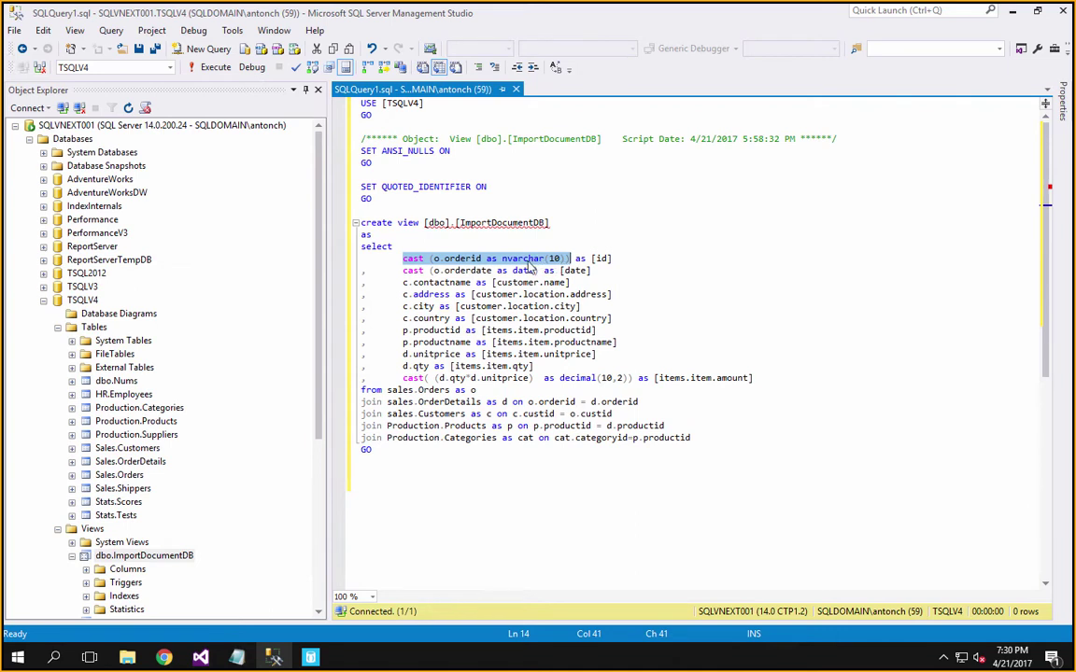
pyautogui.moveTo(591, 259); pyautogui.dragTo(618, 259)
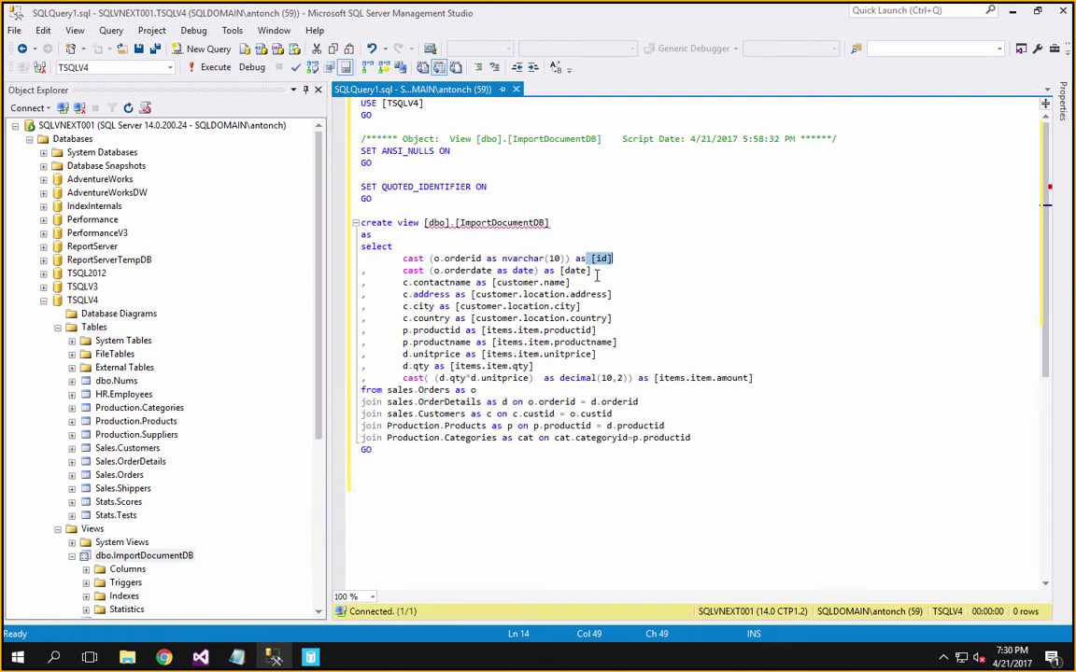
pyautogui.click(597, 274)
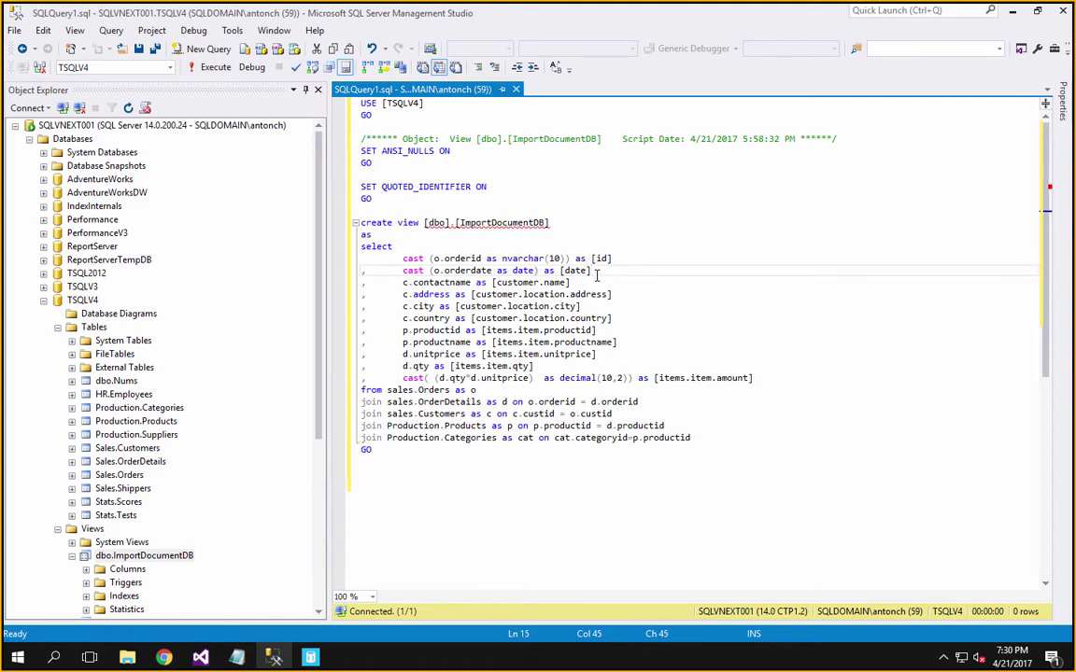
pyautogui.click(496, 283)
pyautogui.moveTo(496, 283); pyautogui.dragTo(541, 282)
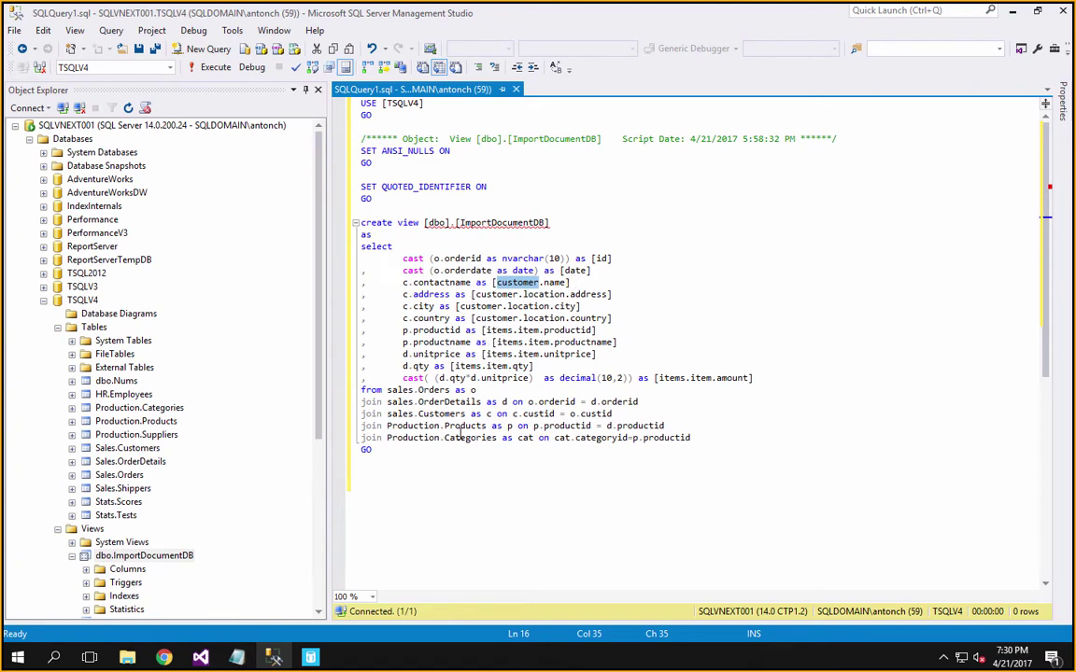
pyautogui.click(690, 442)
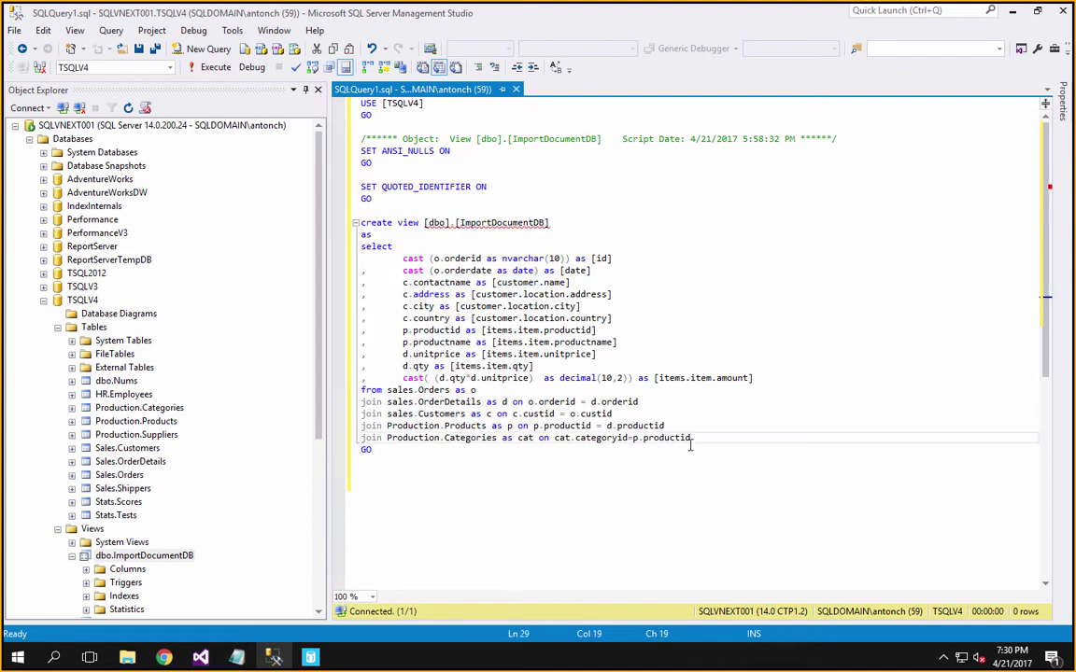
# Step: Limit the view's select statement to top(20), run only that statement, and widen the query area to view all result columns
pyautogui.click(423, 247)
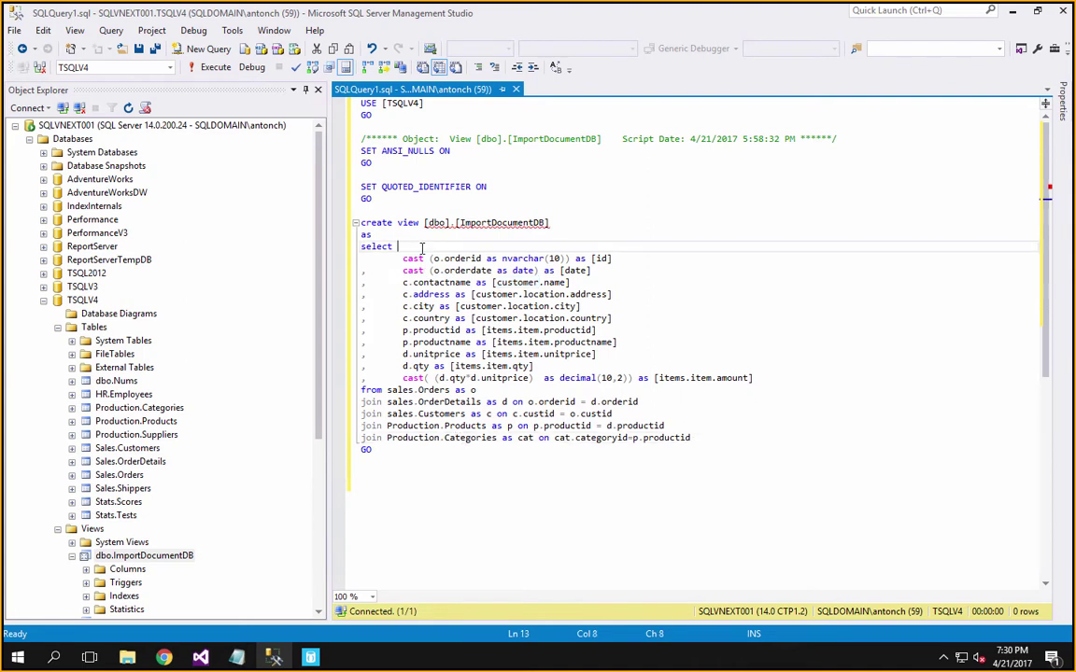
pyautogui.write('top(20)')
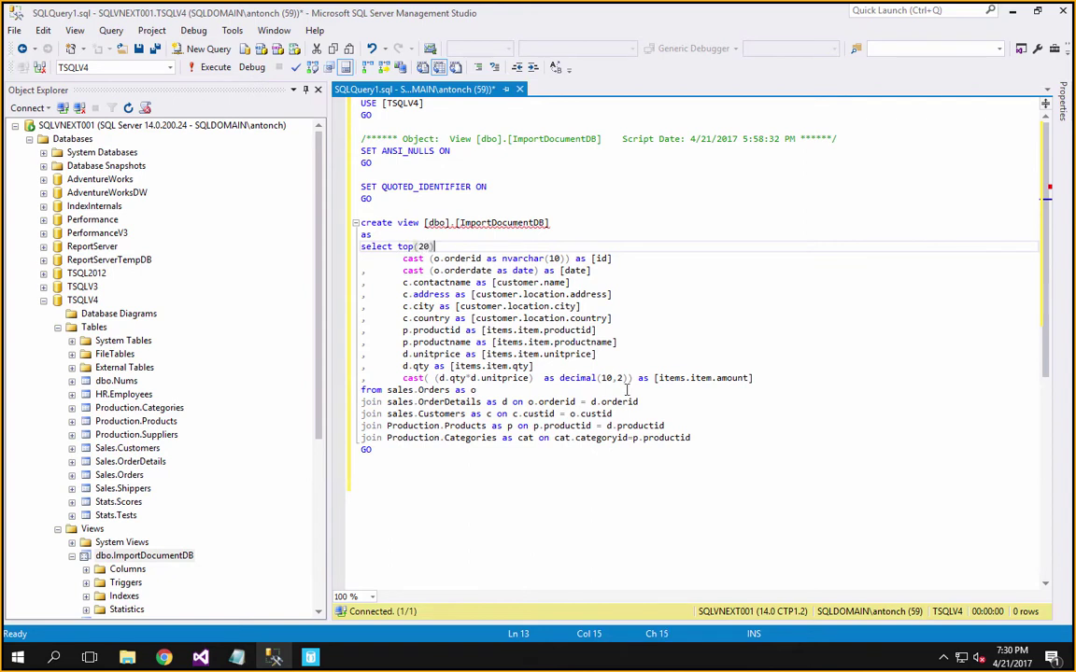
pyautogui.moveTo(691, 438); pyautogui.dragTo(359, 247)
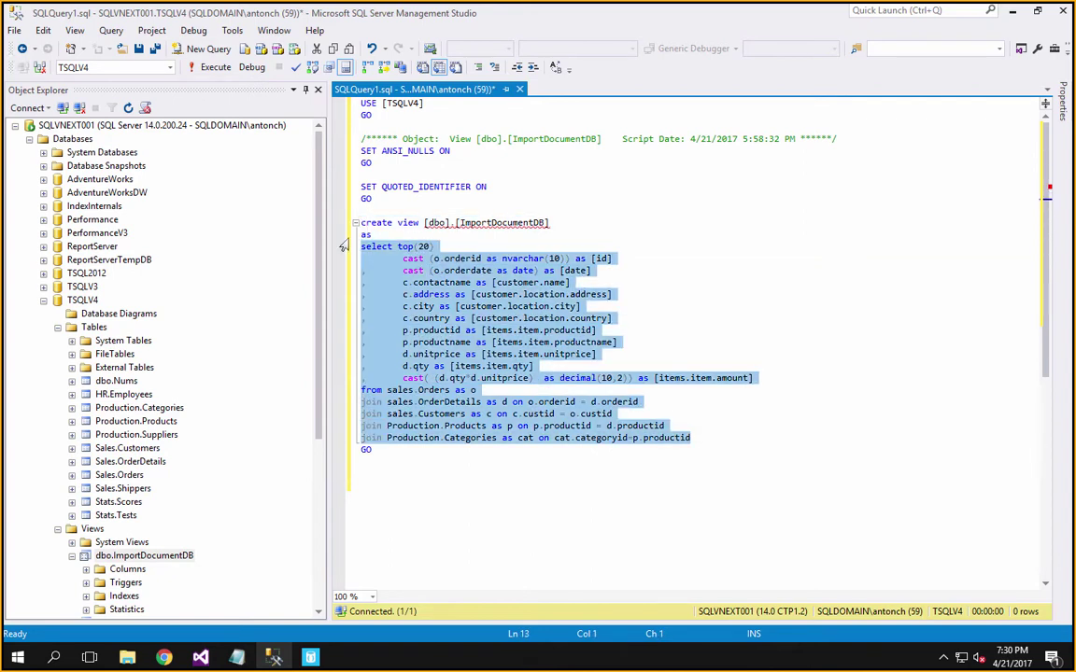
pyautogui.click(209, 68)
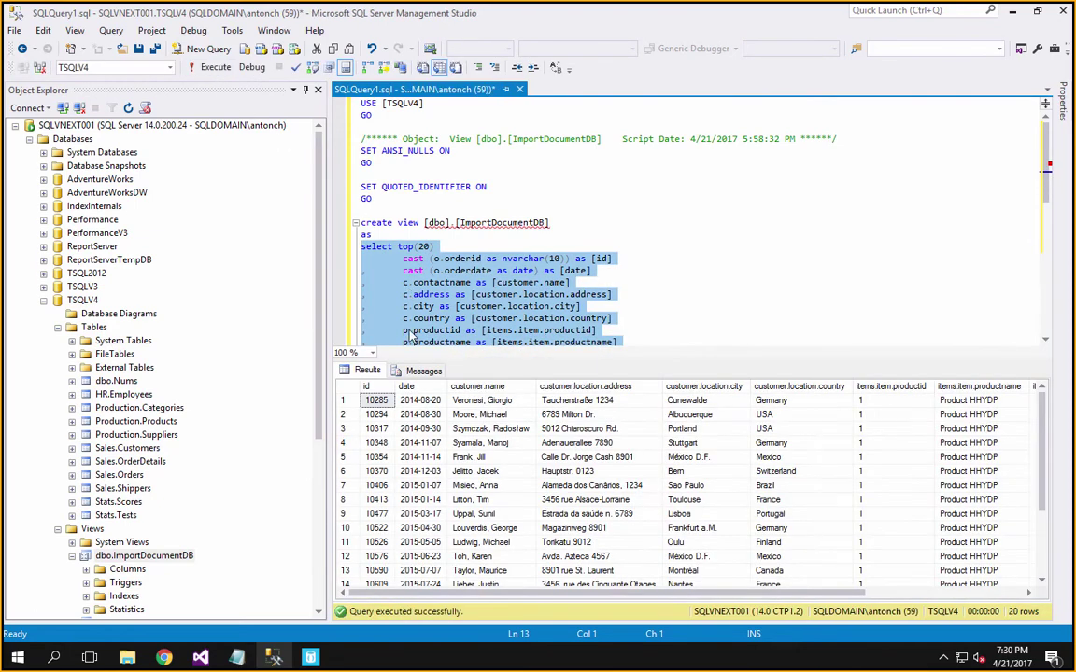
pyautogui.click(297, 271)
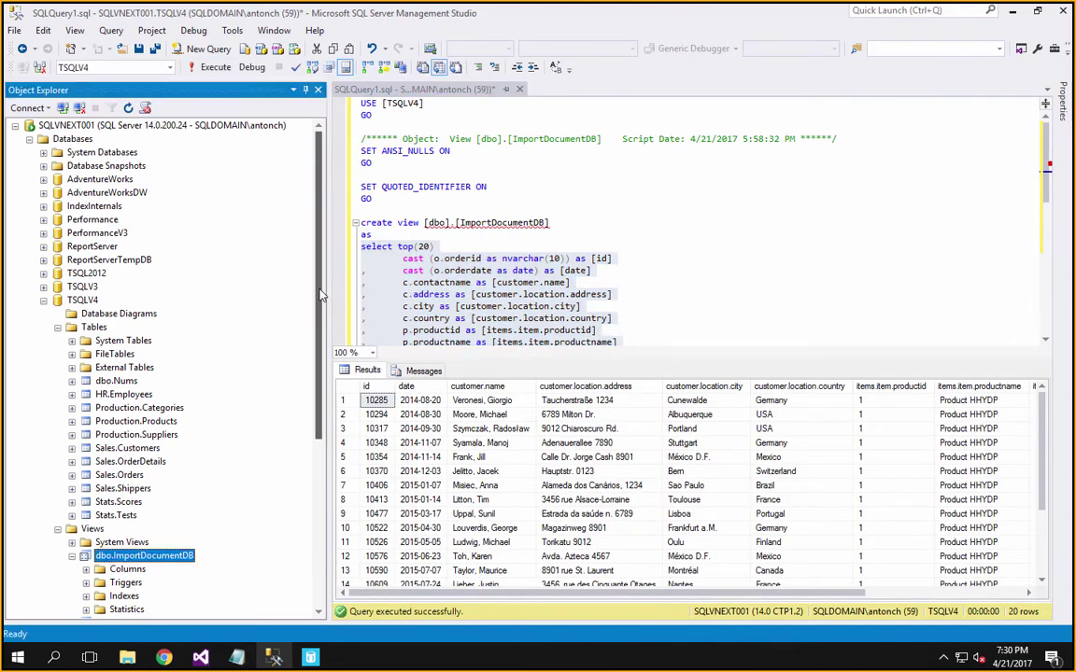
pyautogui.moveTo(329, 282); pyautogui.dragTo(122, 280)
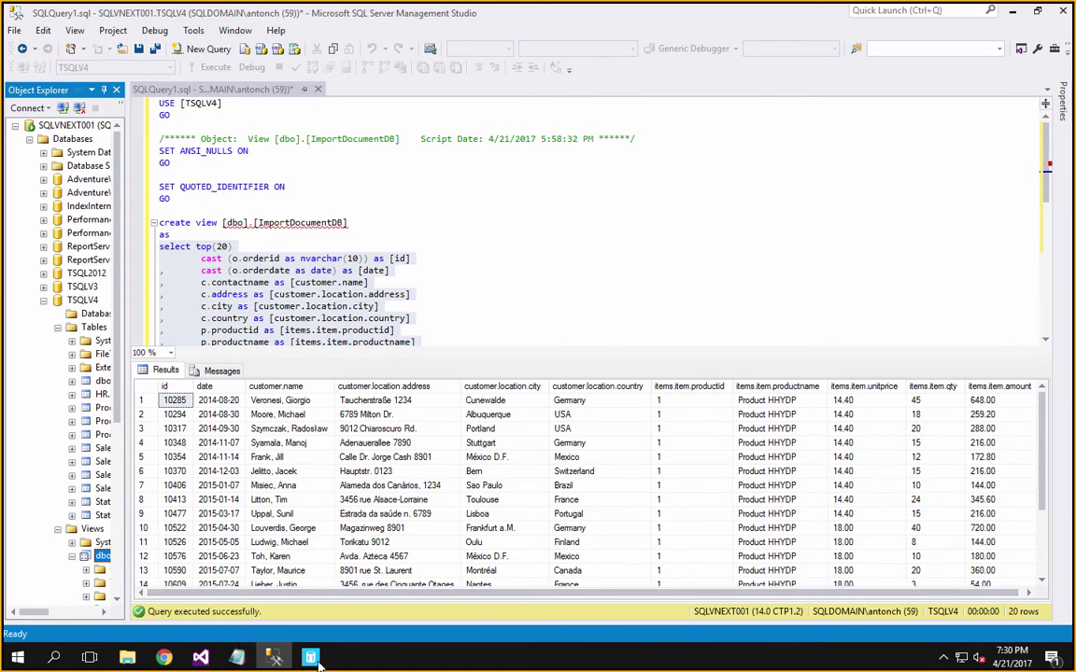
pyautogui.click(272, 659)
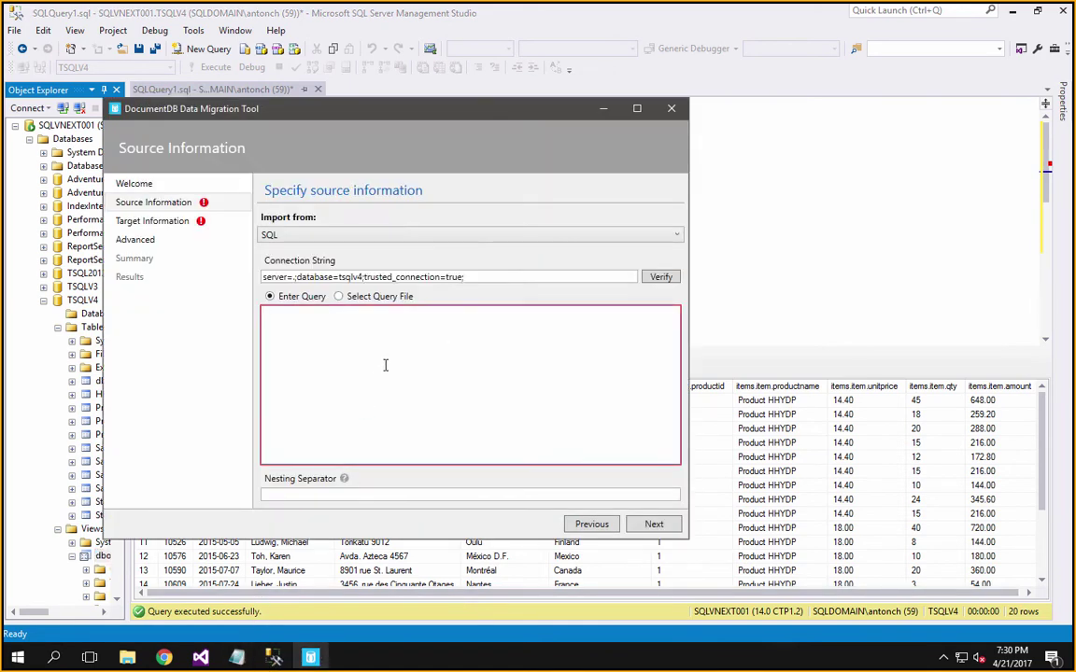
pyautogui.write('[dbo].[ImportDocumentDB]')
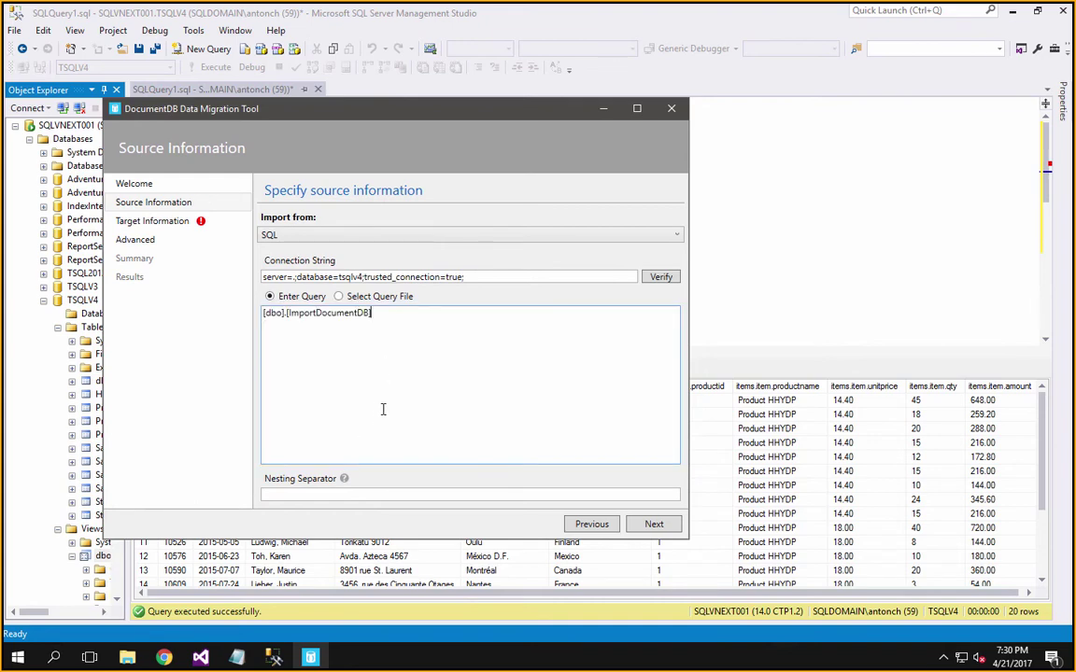
pyautogui.hotkey('ctrl', 'z')
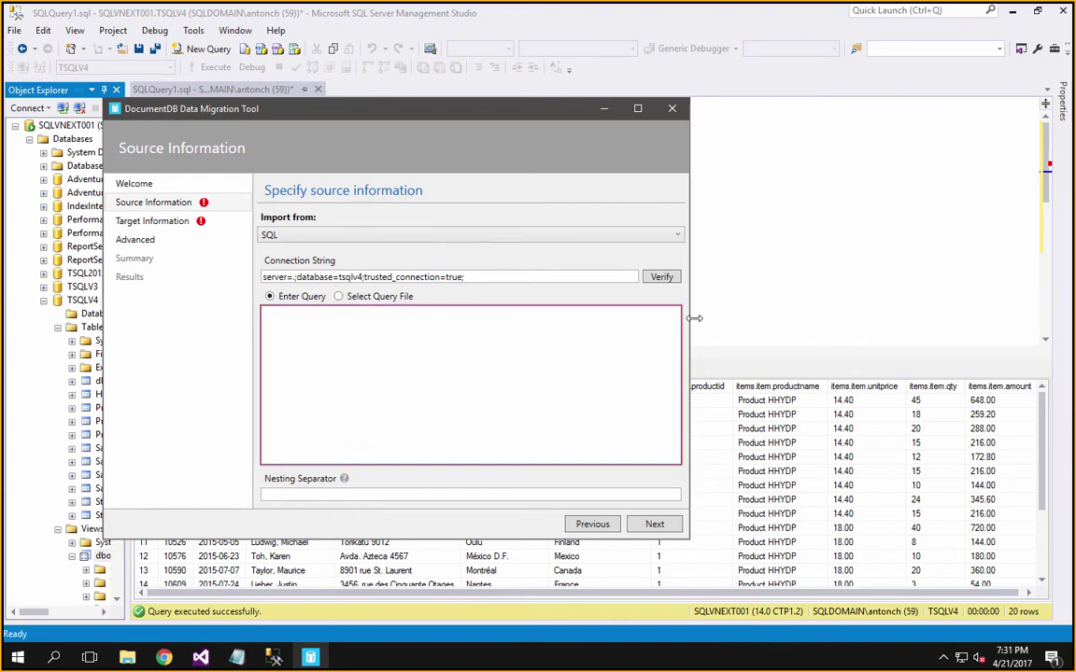
pyautogui.click(730, 320)
# Step: Copy the whole select top(20) statement from the view script and paste it as the source query in the DocumentDB Data Migration Tool
pyautogui.click(437, 319)
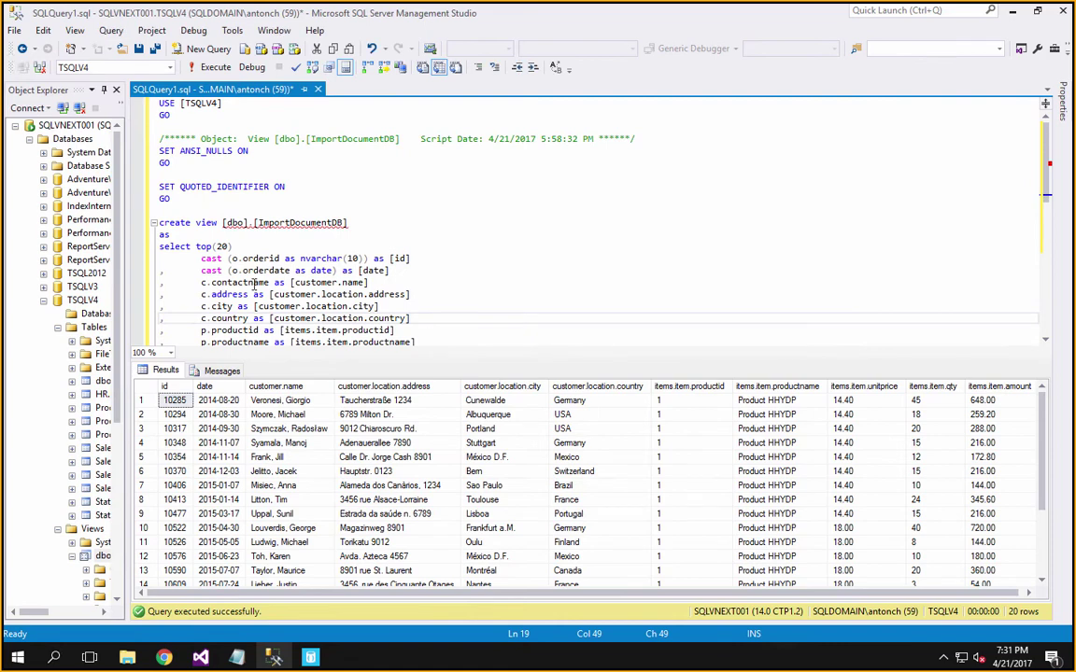
pyautogui.click(157, 247)
pyautogui.scroll(-3, 187, 268)
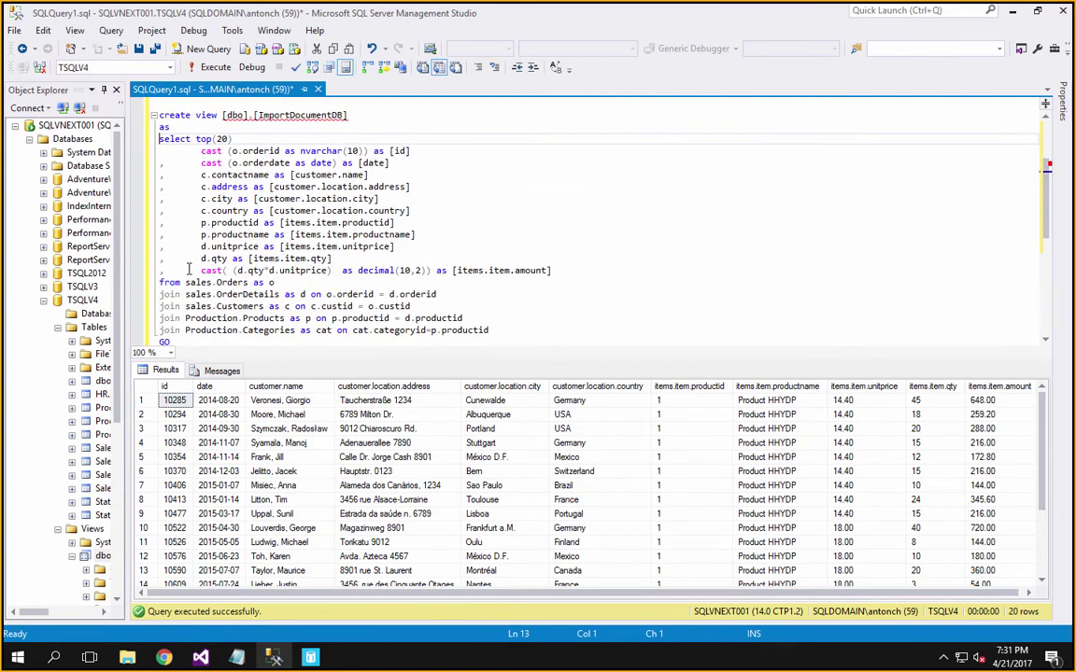
pyautogui.keyDown('shift'); pyautogui.click(494, 330); pyautogui.keyUp('shift')
pyautogui.hotkey('ctrl', 'c')
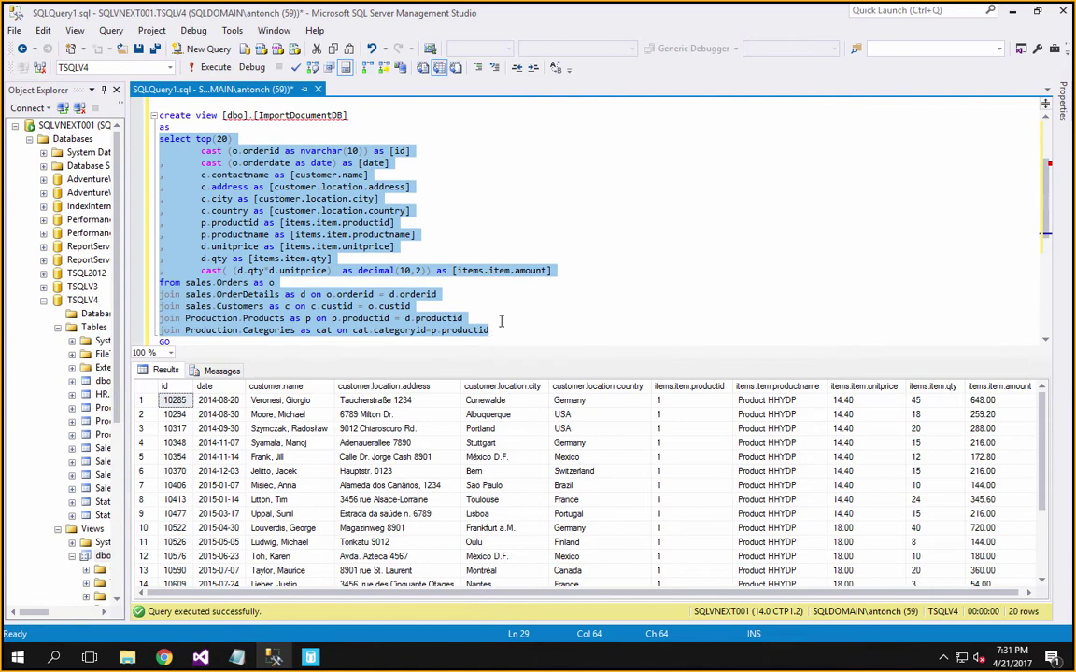
pyautogui.click(308, 659)
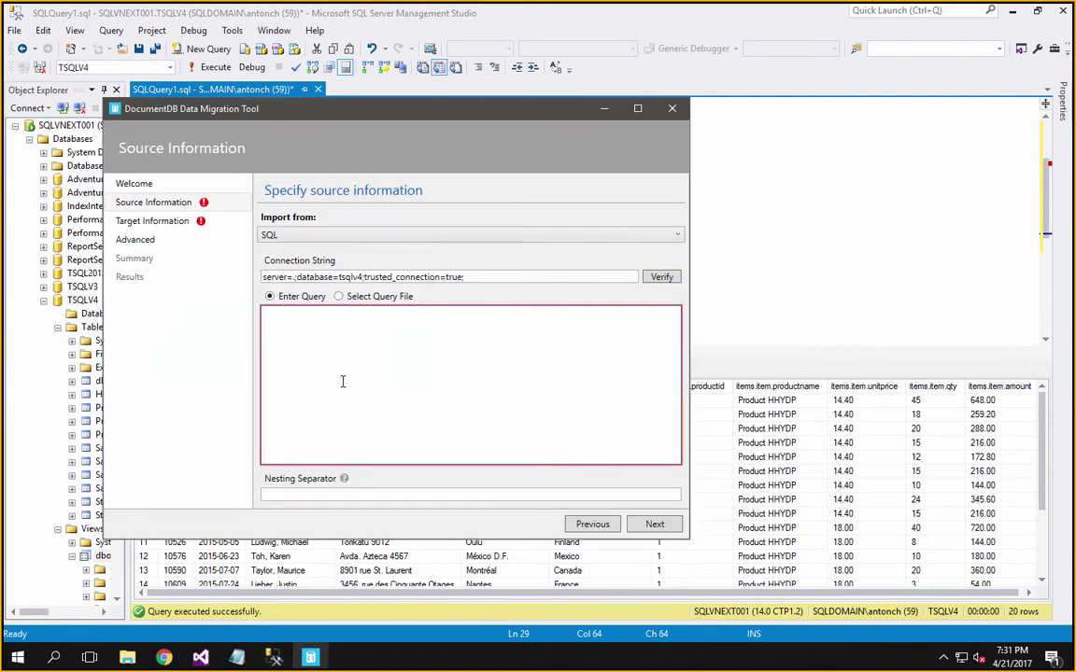
pyautogui.hotkey('ctrl', 'v')
# Step: Check the dot separating the nested column alias names in SQL Server Management Studio, and return to the migration tool's nesting separator
pyautogui.click(360, 495)
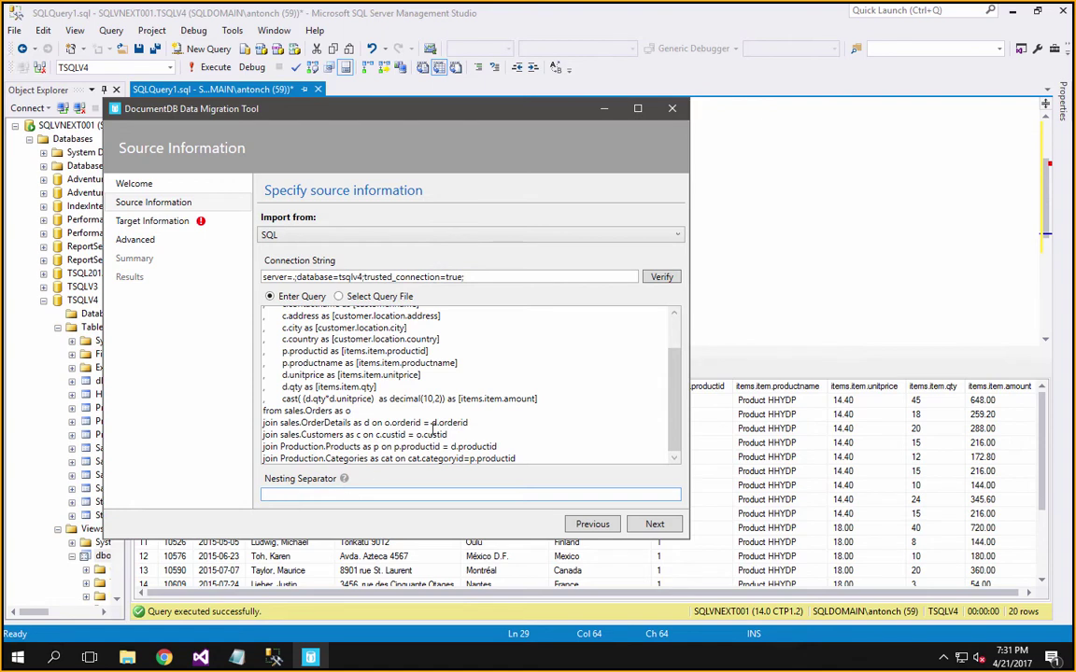
pyautogui.click(701, 304)
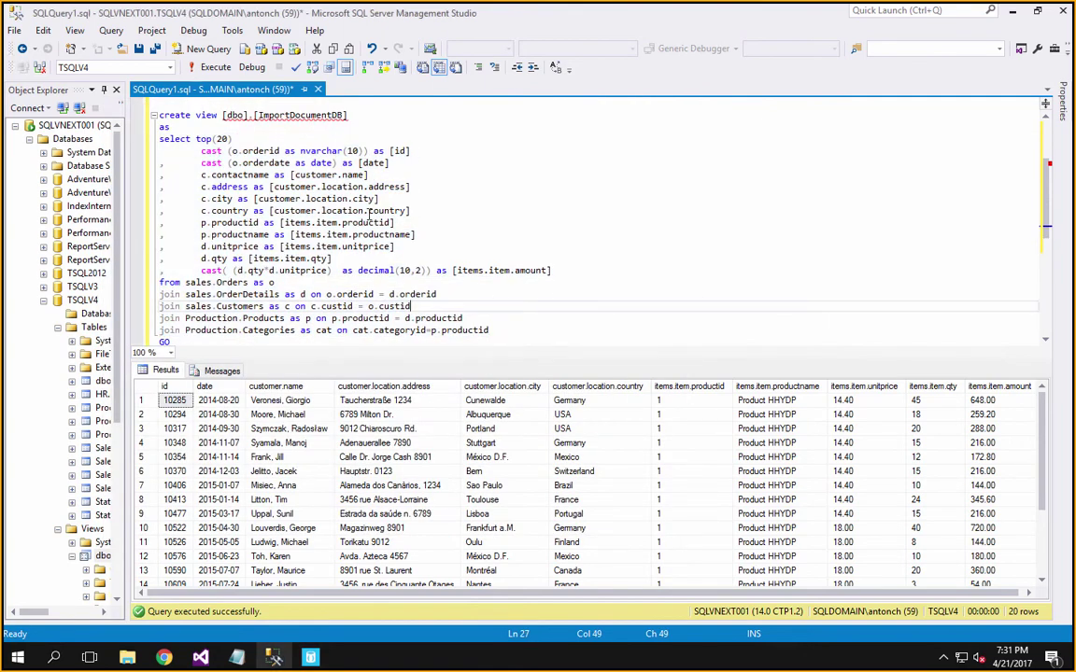
pyautogui.click(368, 211)
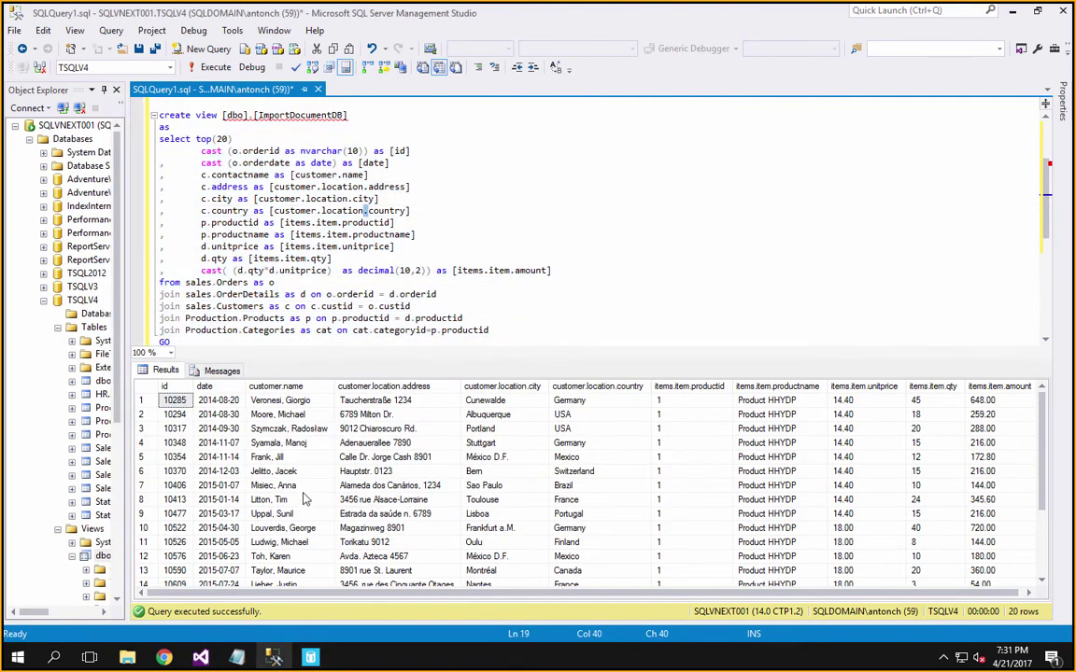
pyautogui.click(310, 658)
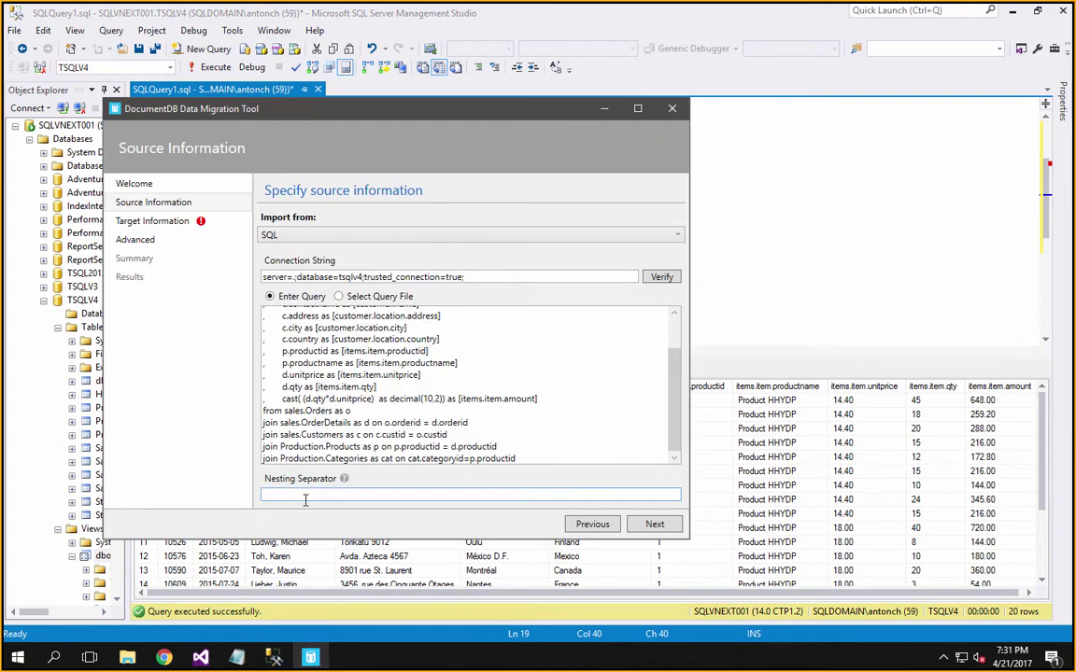
# Step: Proceed to the target information and set the export target to DocumentDB - Bulk import (single partition collections)
pyautogui.click(654, 525)
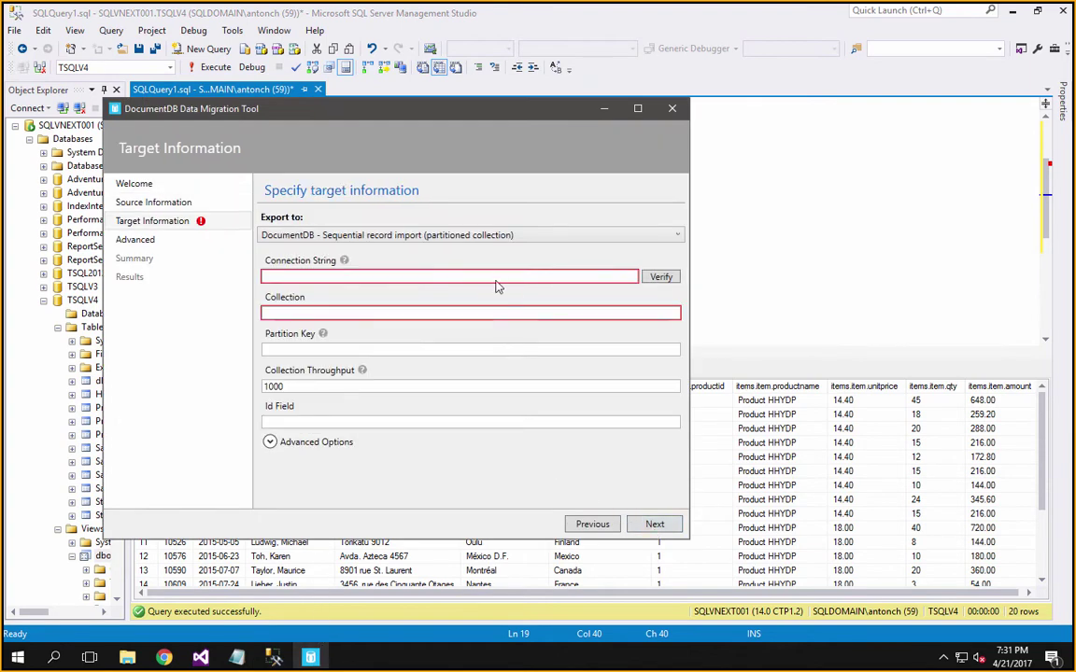
pyautogui.click(490, 237)
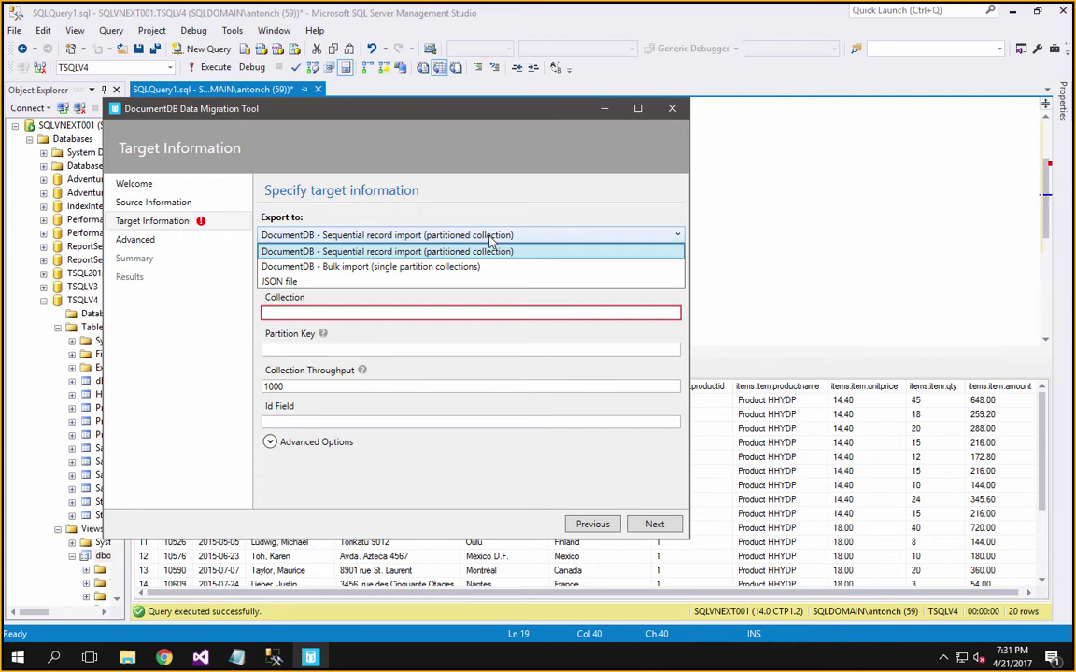
pyautogui.click(452, 268)
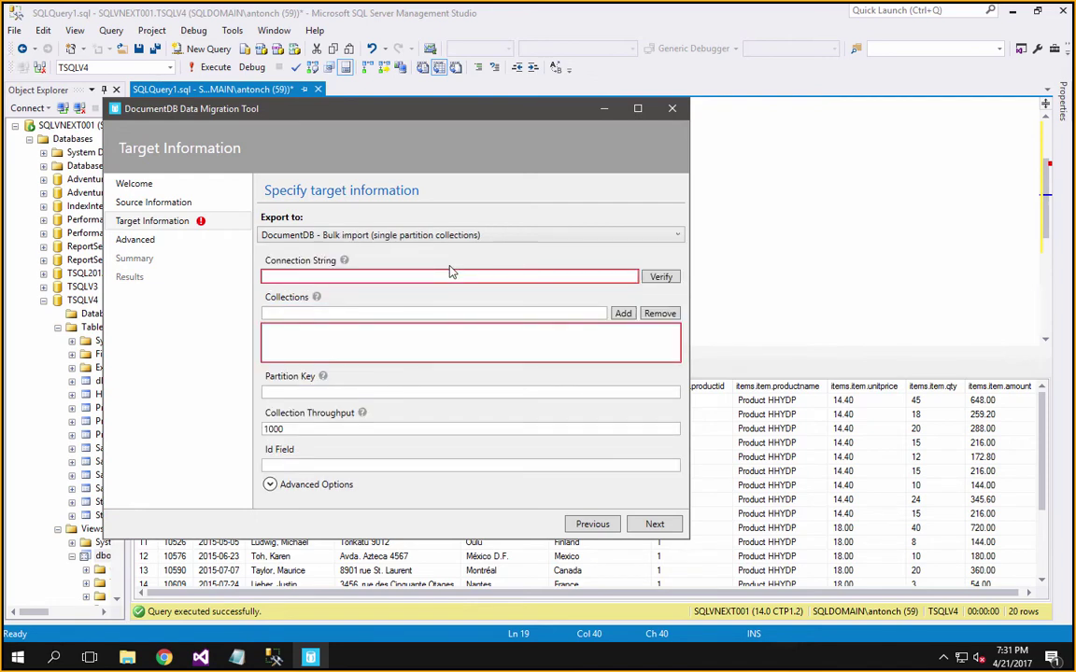
pyautogui.click(472, 236)
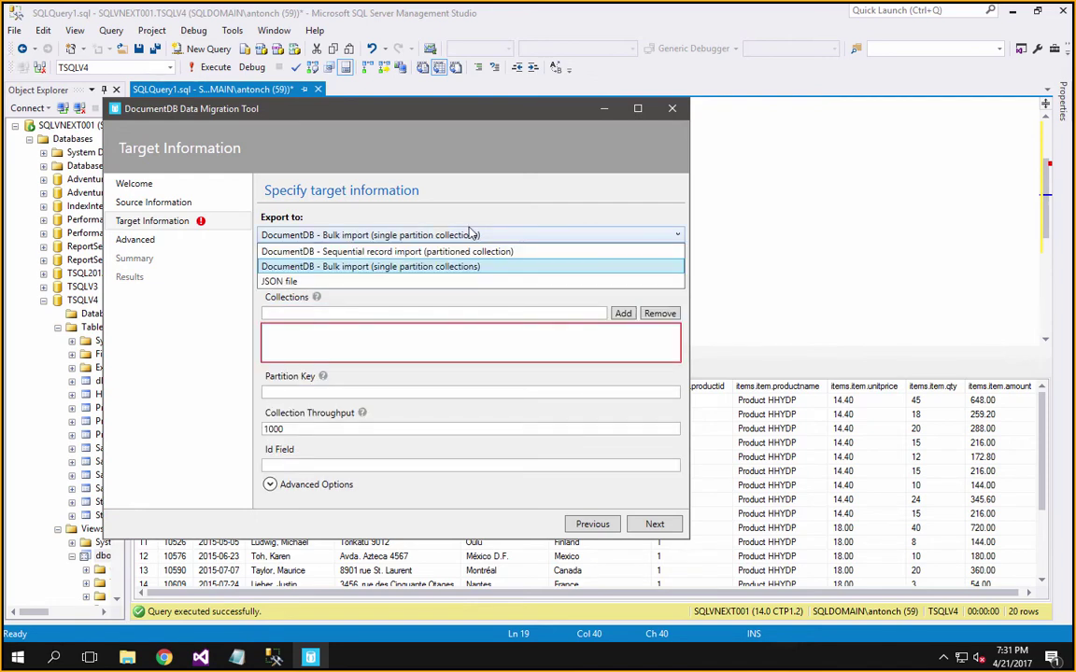
pyautogui.click(472, 235)
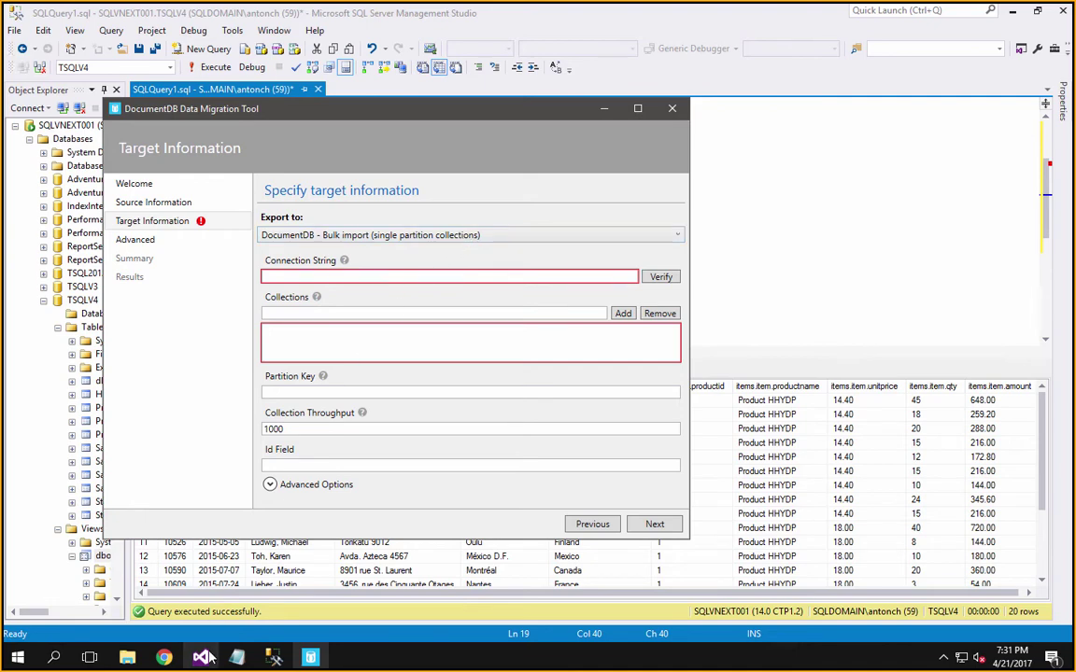
pyautogui.click(367, 277)
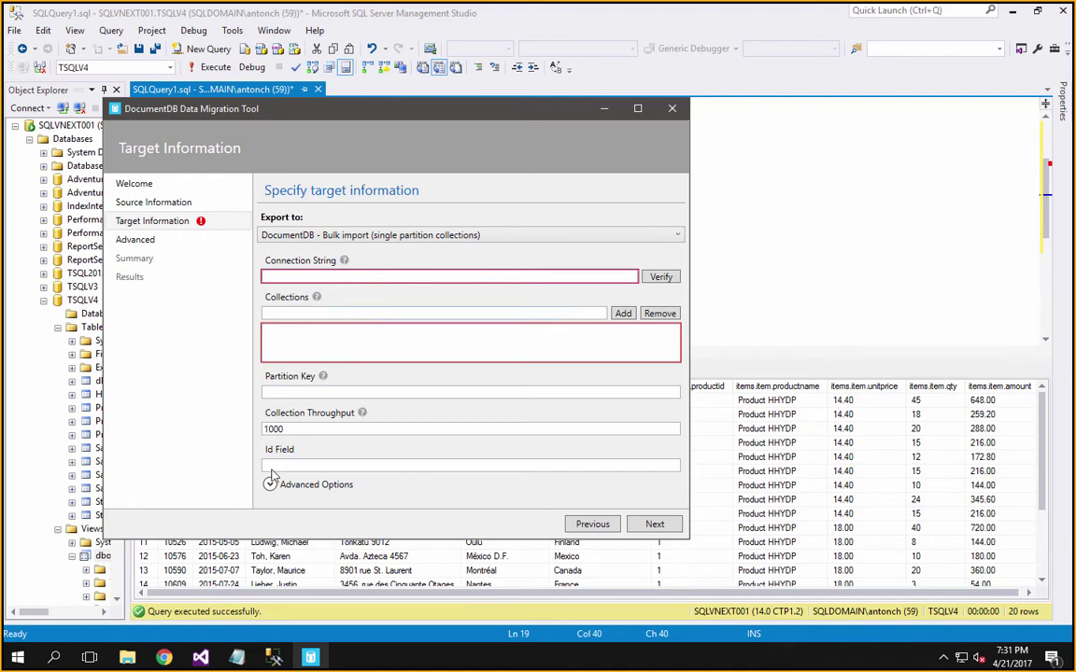
# Step: Switch to the Azure portal in Chrome, close Document Explorer, and open the sqlschoolgr DocumentDB account from the dashboard
pyautogui.hotkey('alt', 'Tab')
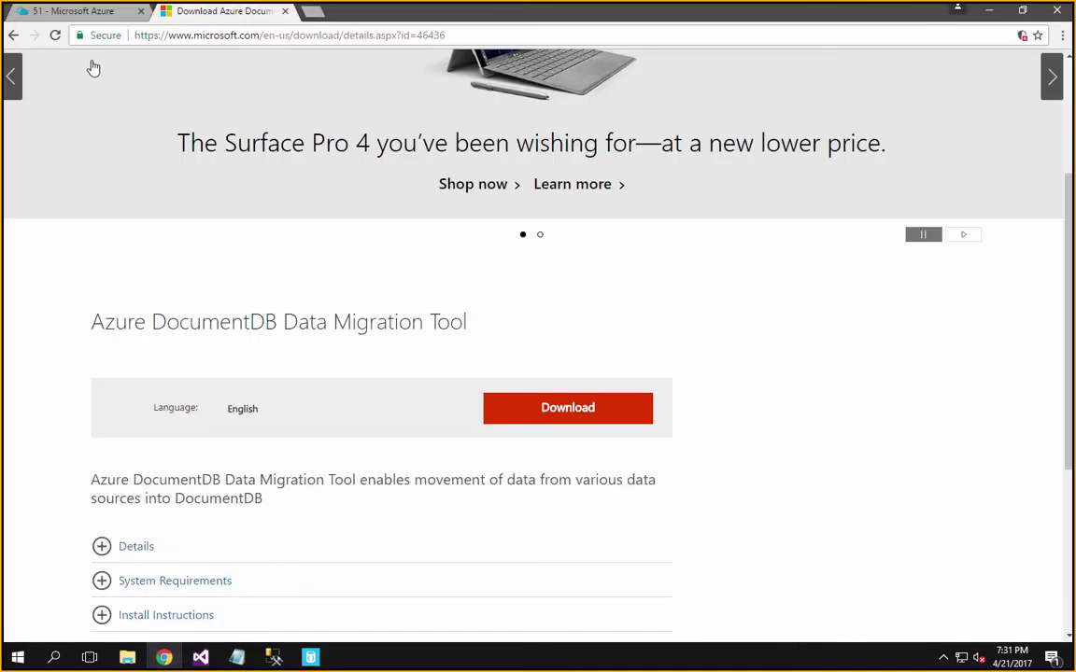
pyautogui.click(67, 12)
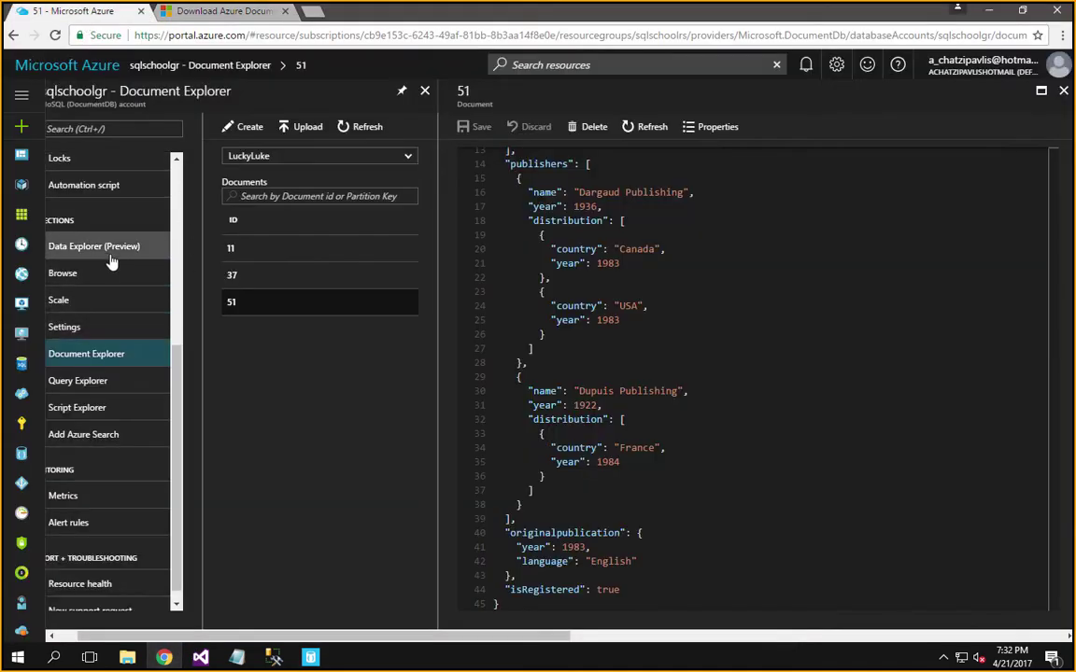
pyautogui.click(425, 93)
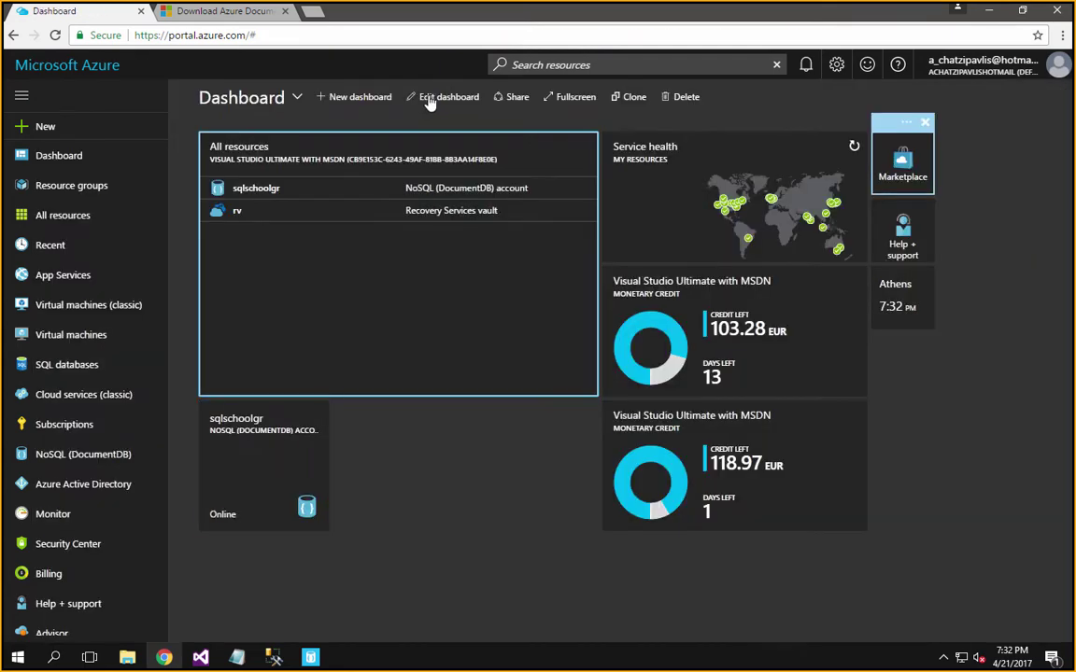
pyautogui.click(236, 450)
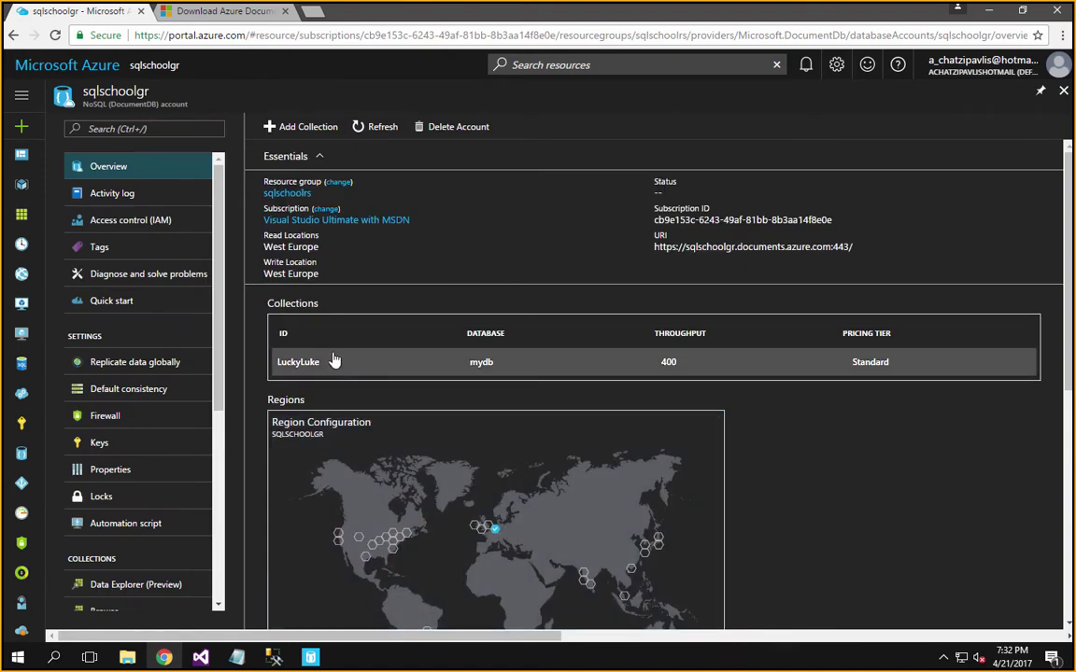
# Step: Look through the sqlschoolgr account's Keys and Properties pages, and return to the overview
pyautogui.scroll(-2, 145, 418)
pyautogui.scroll(-2, 145, 415)
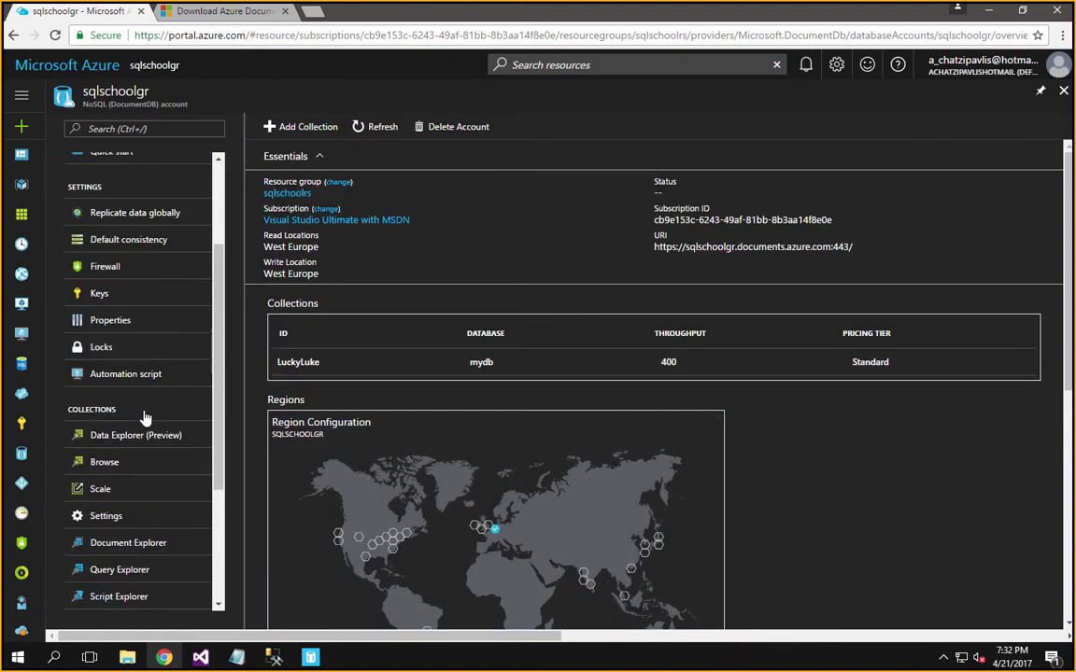
pyautogui.scroll(4, 145, 413)
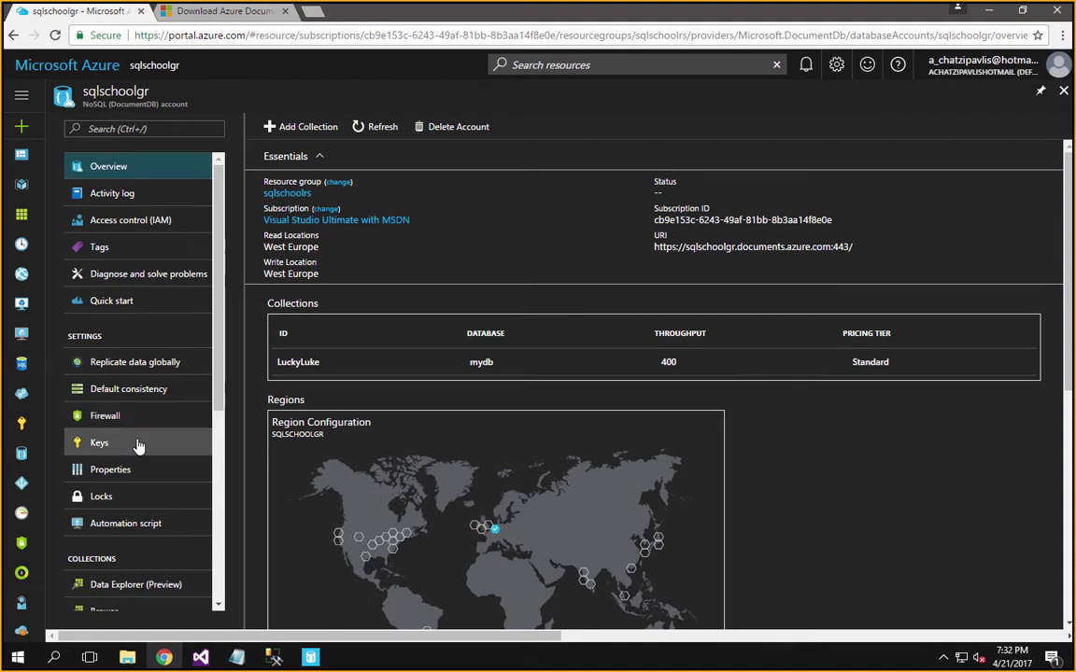
pyautogui.click(137, 444)
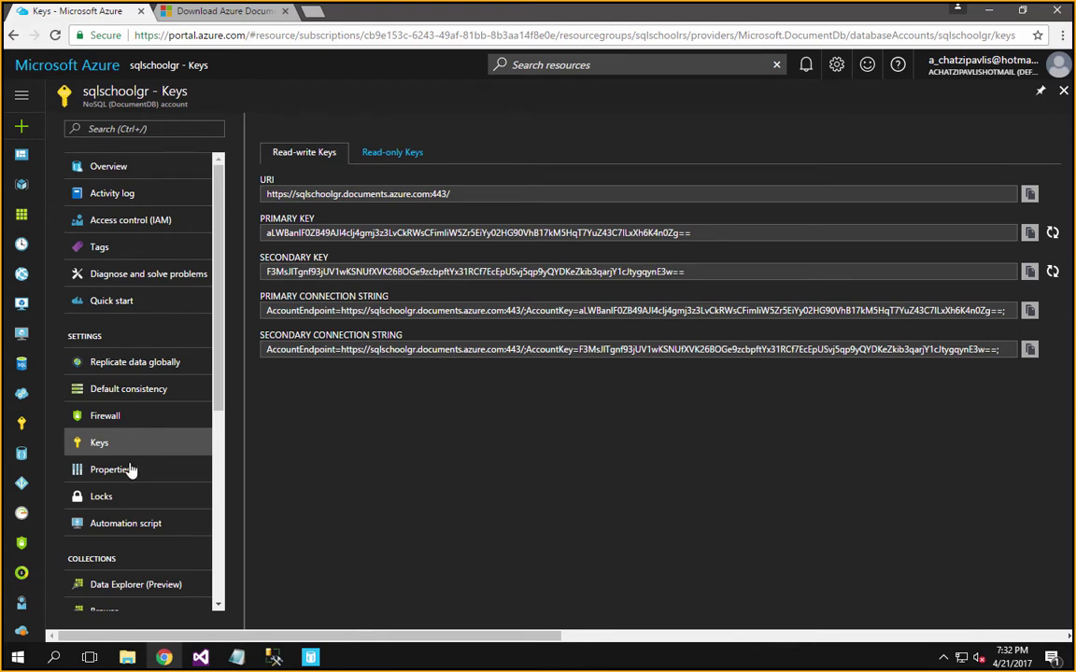
pyautogui.click(128, 472)
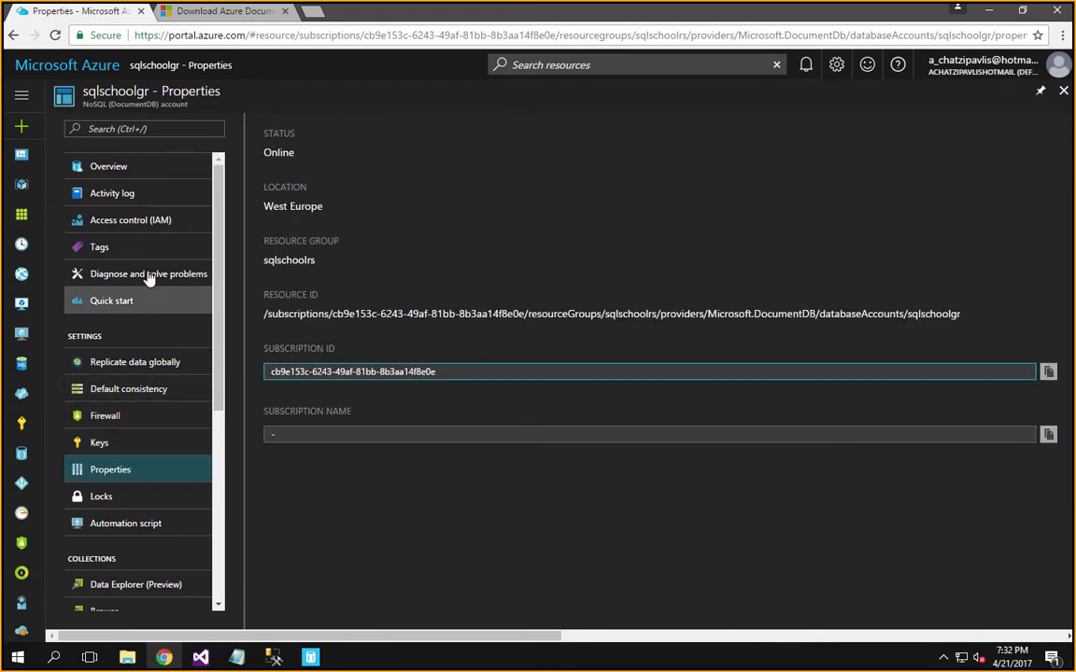
pyautogui.click(124, 172)
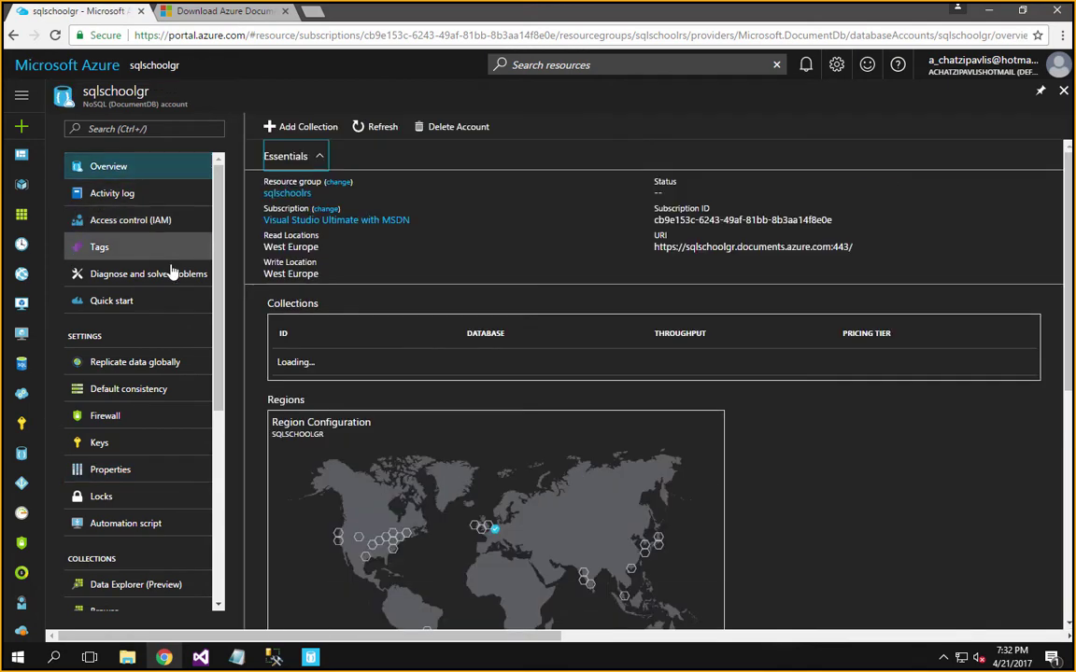
# Step: Examine the account's monitoring charts, its collections in Browse, and the collection and region details in the overview
pyautogui.scroll(-3, 377, 376)
pyautogui.scroll(-2, 378, 375)
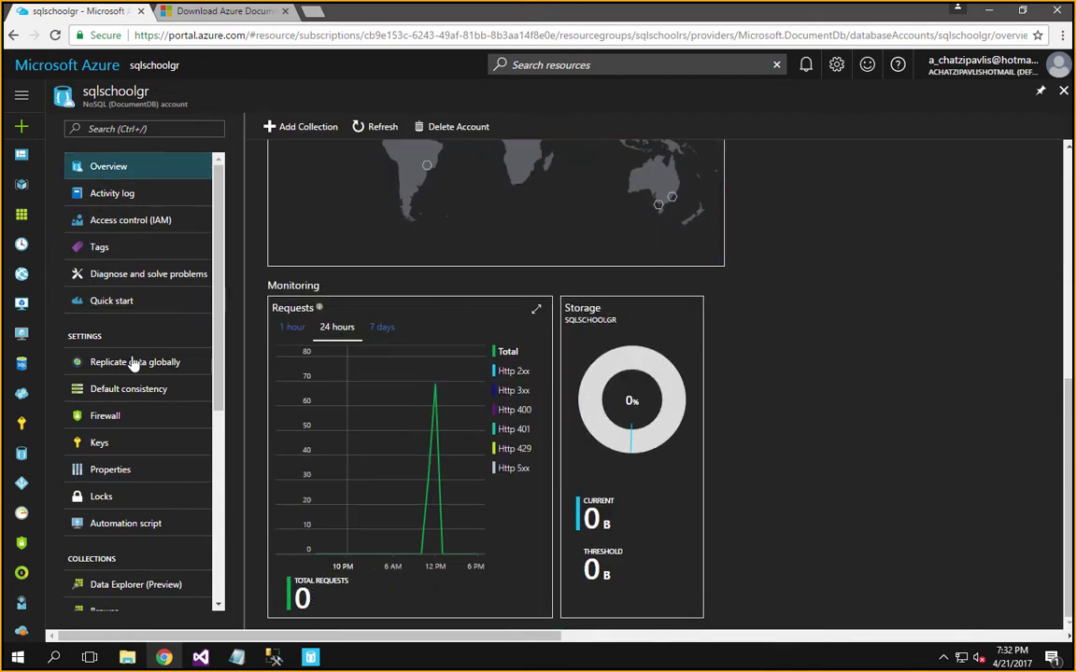
pyautogui.scroll(-3, 117, 437)
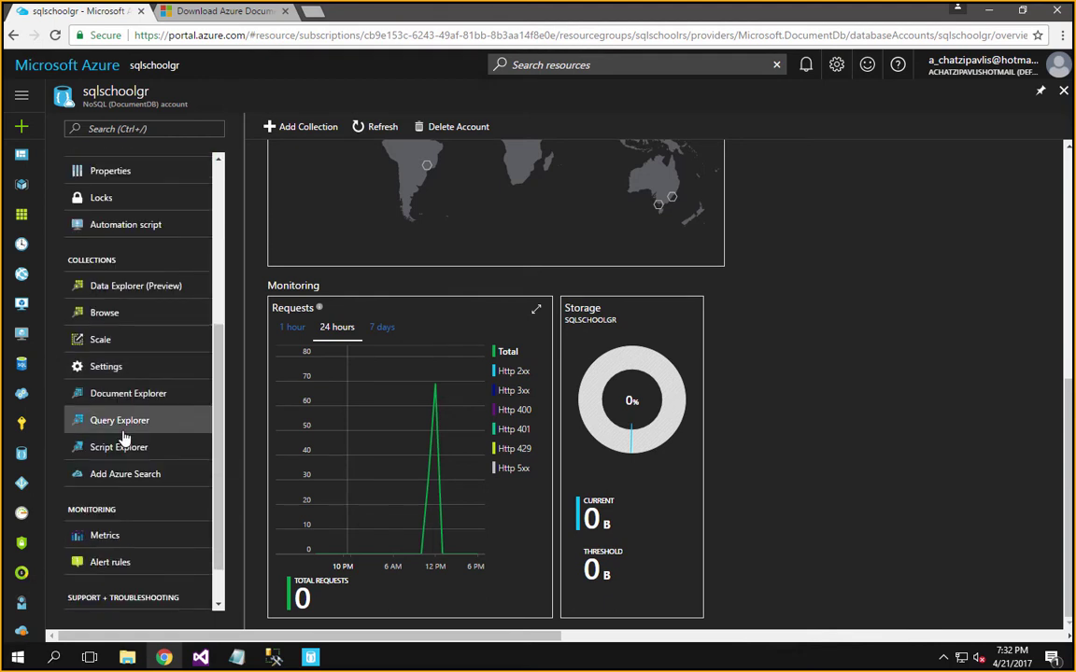
pyautogui.click(145, 313)
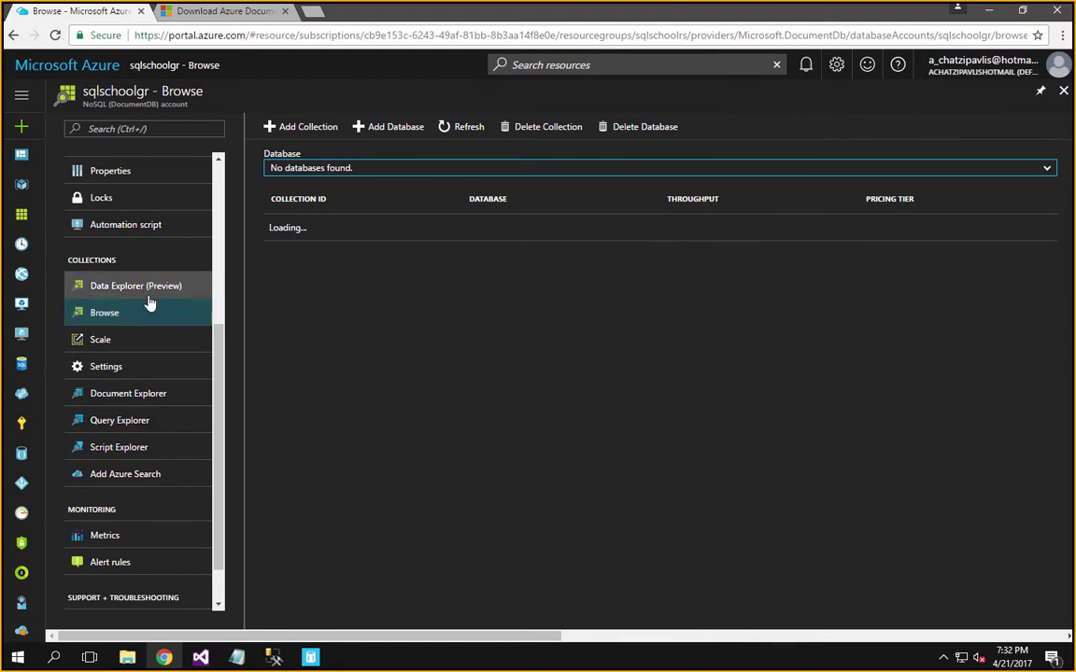
pyautogui.scroll(3, 147, 303)
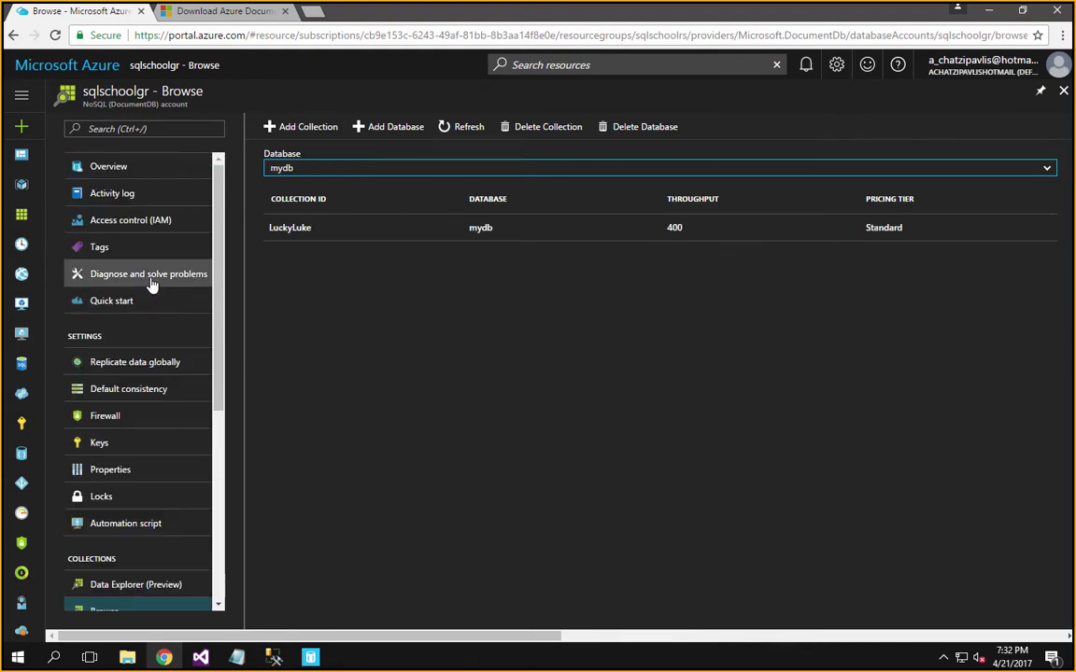
pyautogui.click(128, 174)
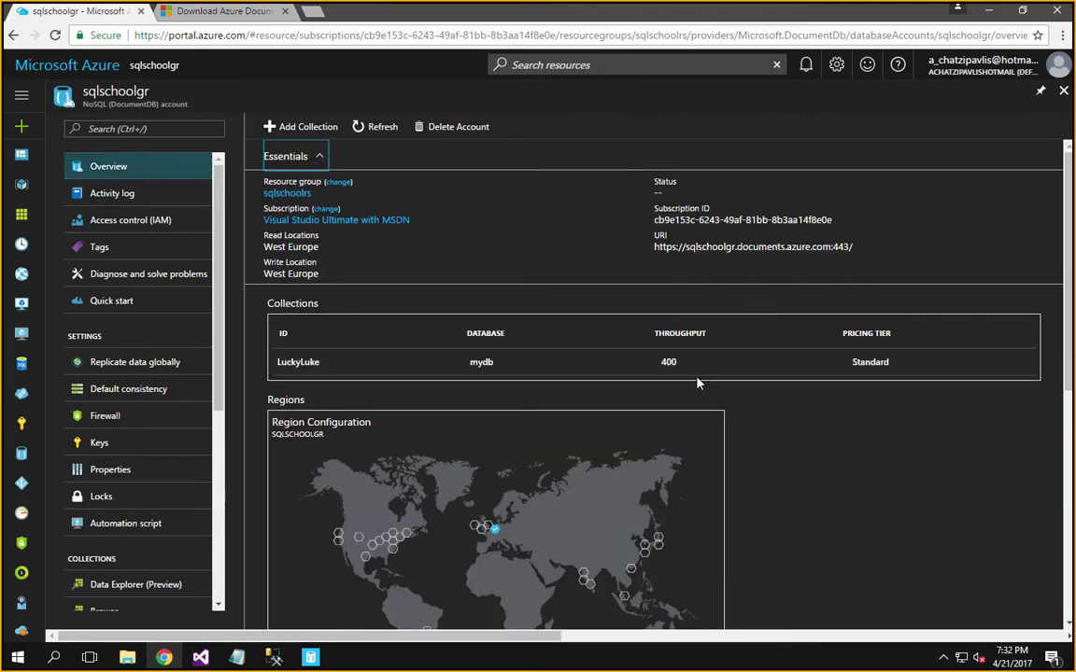
pyautogui.scroll(-5, 696, 379)
pyautogui.scroll(5, 699, 385)
pyautogui.scroll(-5, 714, 251)
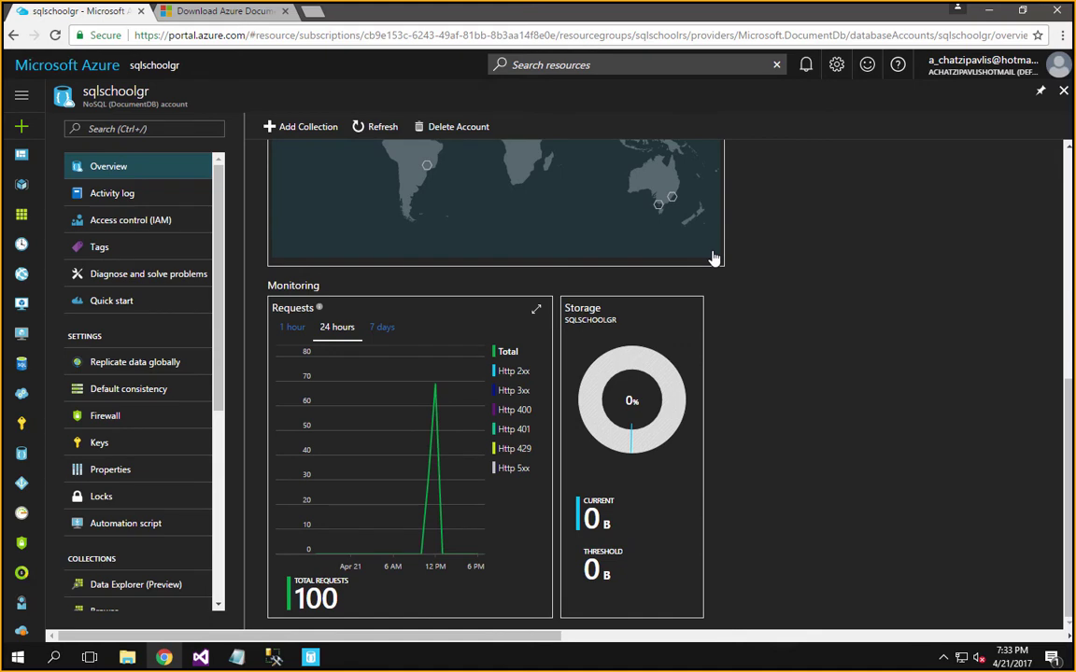
pyautogui.scroll(5, 714, 258)
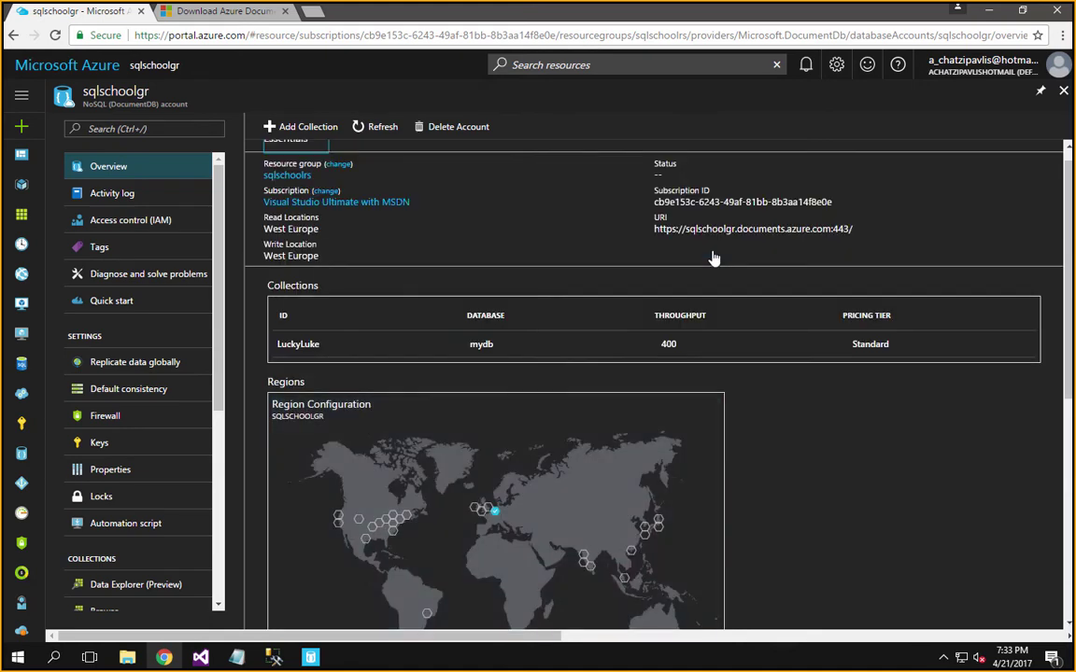
# Step: Copy the primary connection string from the account's Keys page and paste it as the target connection string in the DocumentDB Data Migration Tool
pyautogui.click(112, 227)
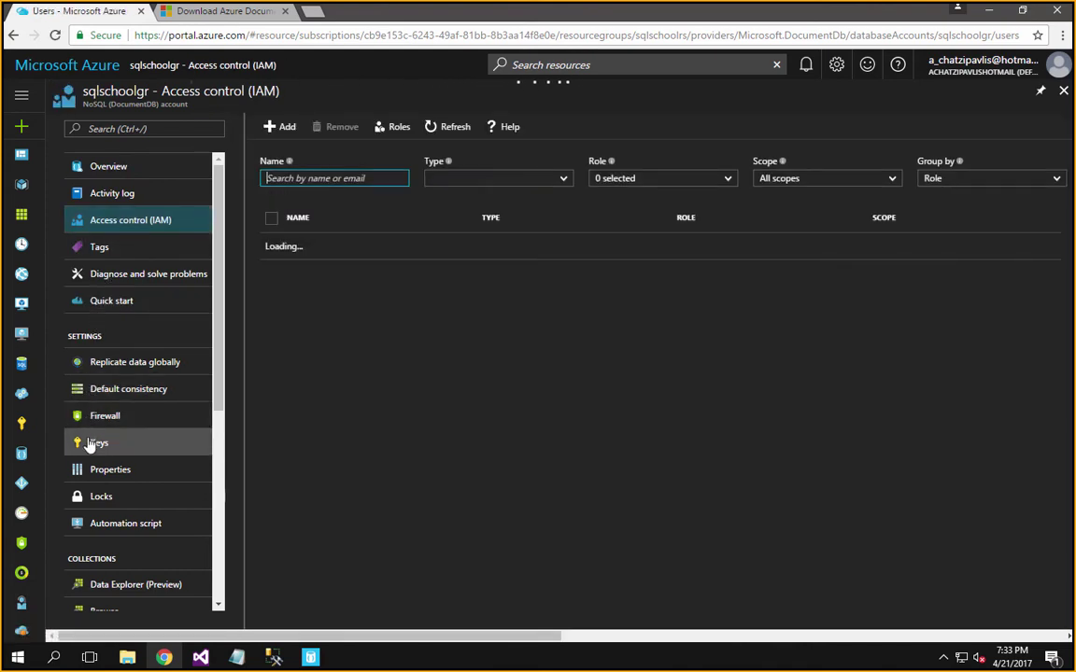
pyautogui.click(91, 448)
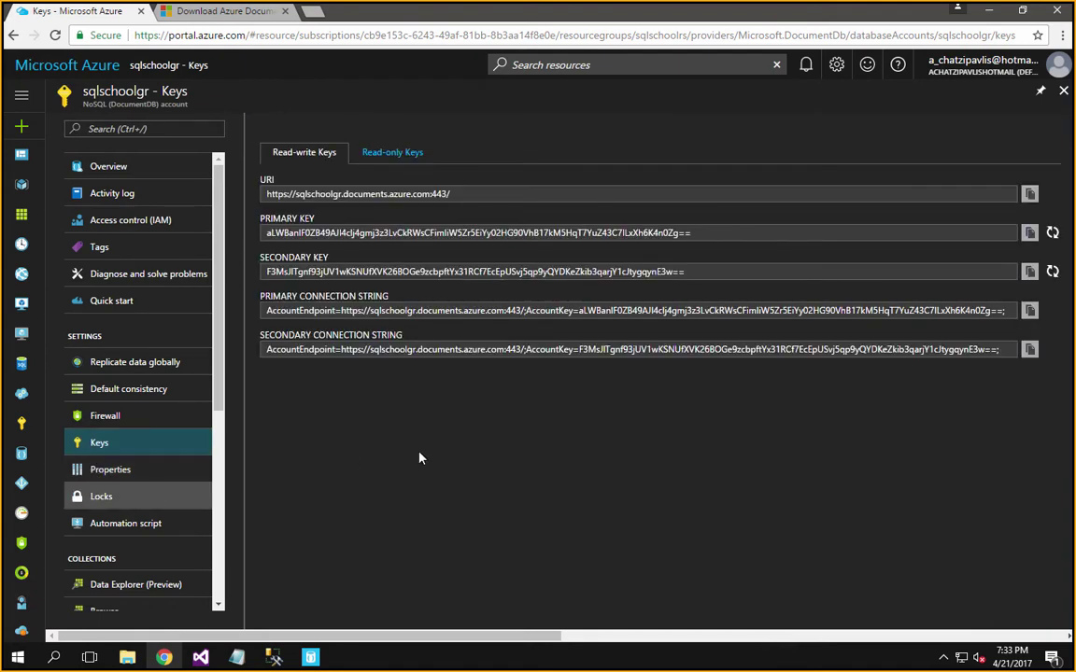
pyautogui.click(1029, 310)
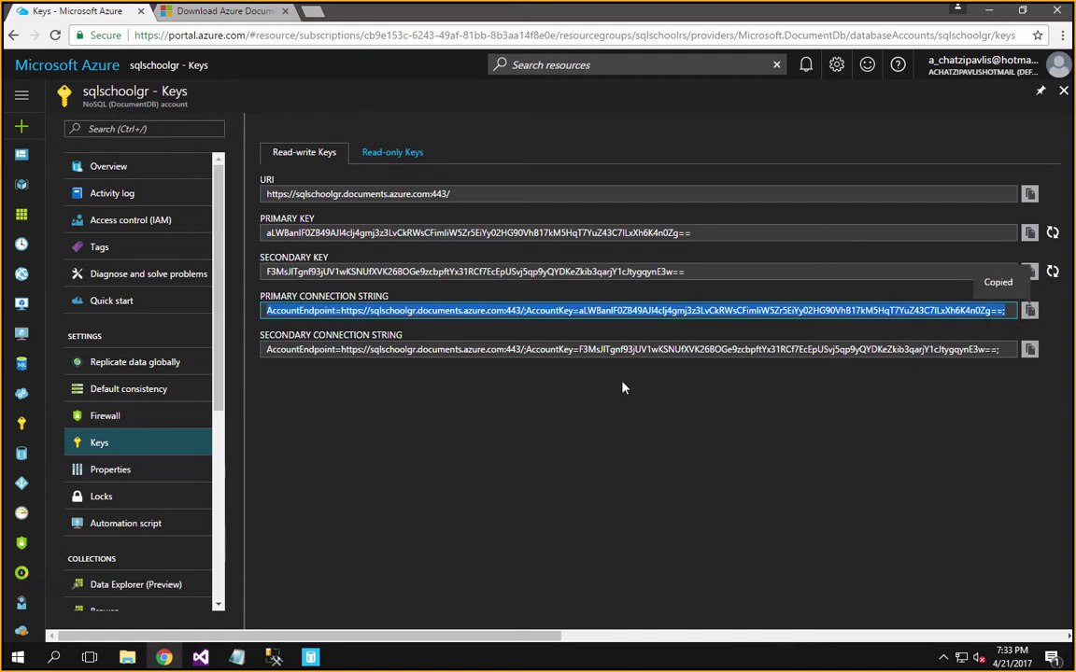
pyautogui.click(310, 658)
pyautogui.click(362, 276)
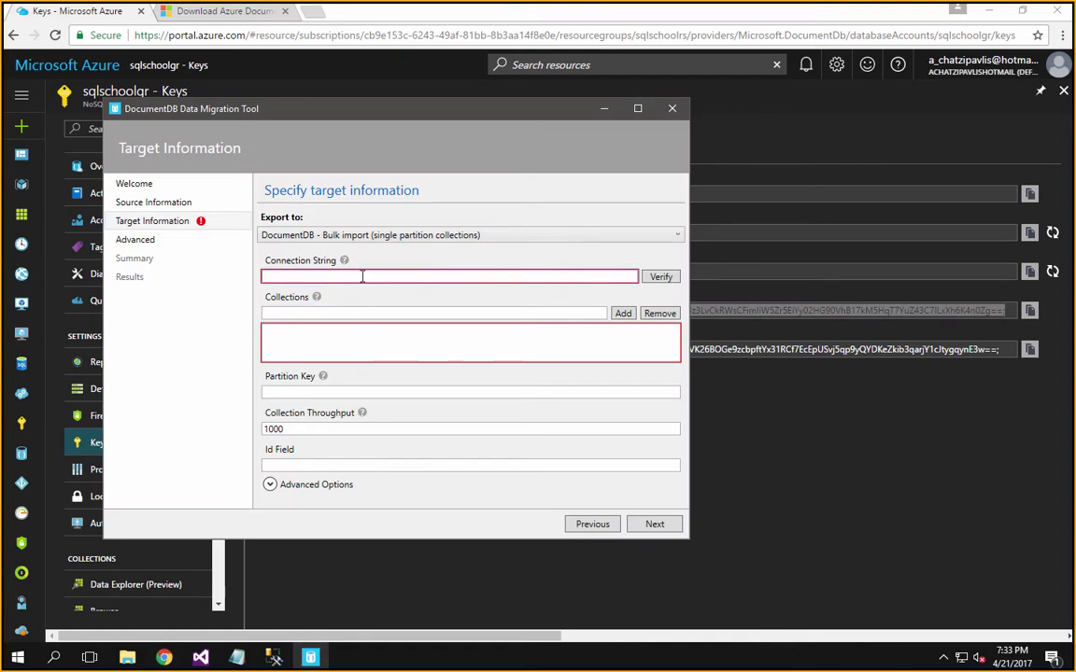
pyautogui.hotkey('ctrl', 'v')
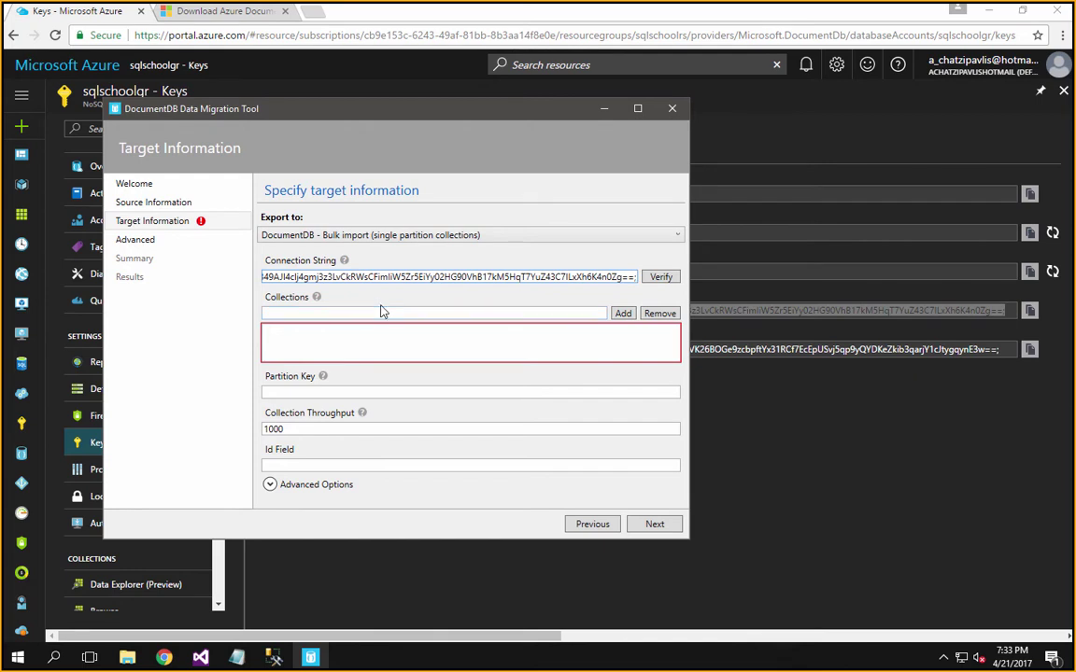
# Step: Append database=mydb; to the target connection string and verify the connection
pyautogui.write('dat')
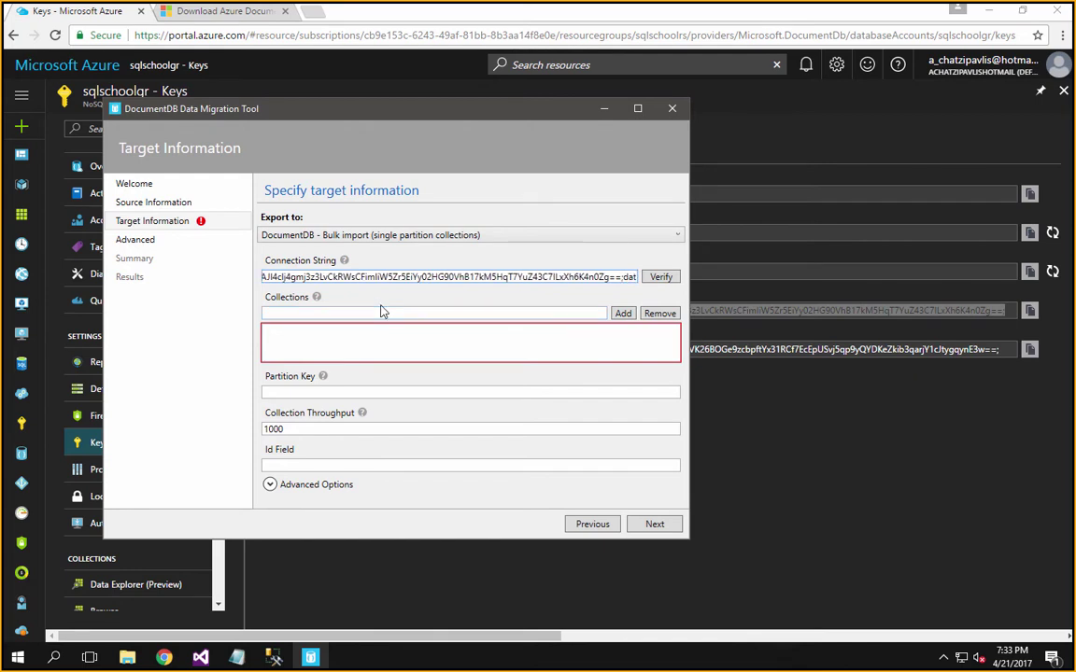
pyautogui.write('abase')
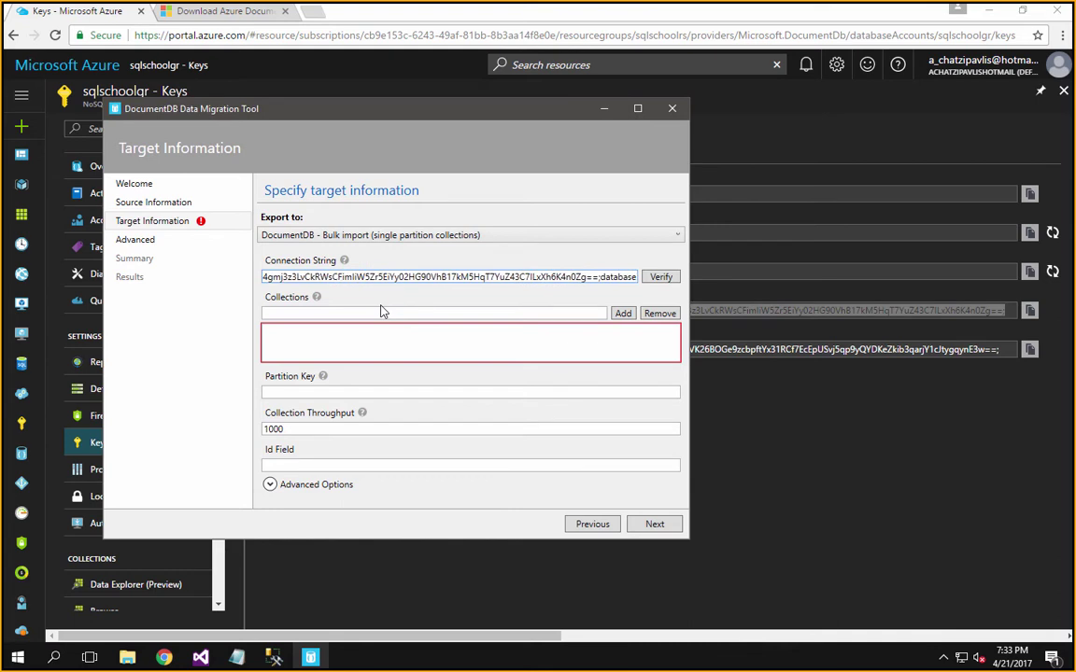
pyautogui.write('=mydb')
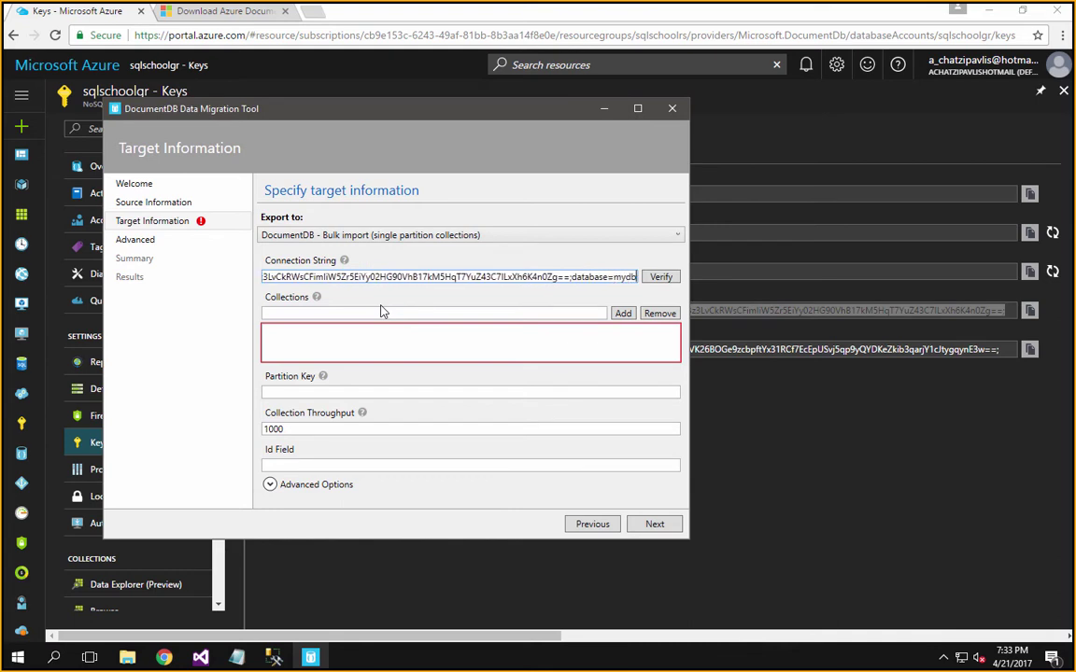
pyautogui.write(';')
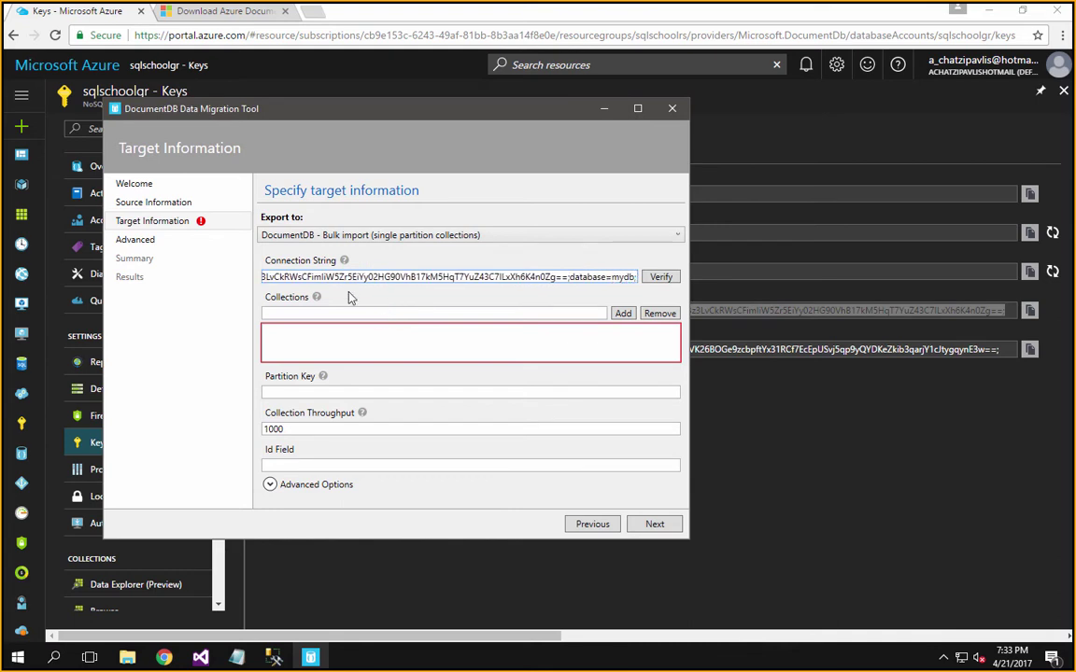
pyautogui.click(667, 278)
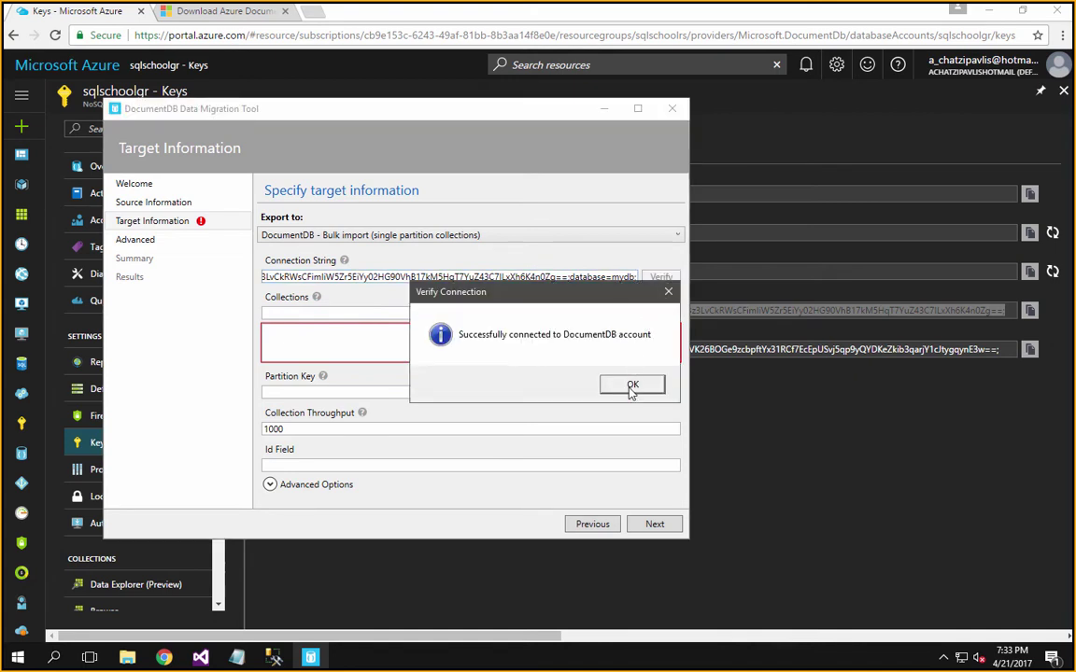
pyautogui.click(633, 389)
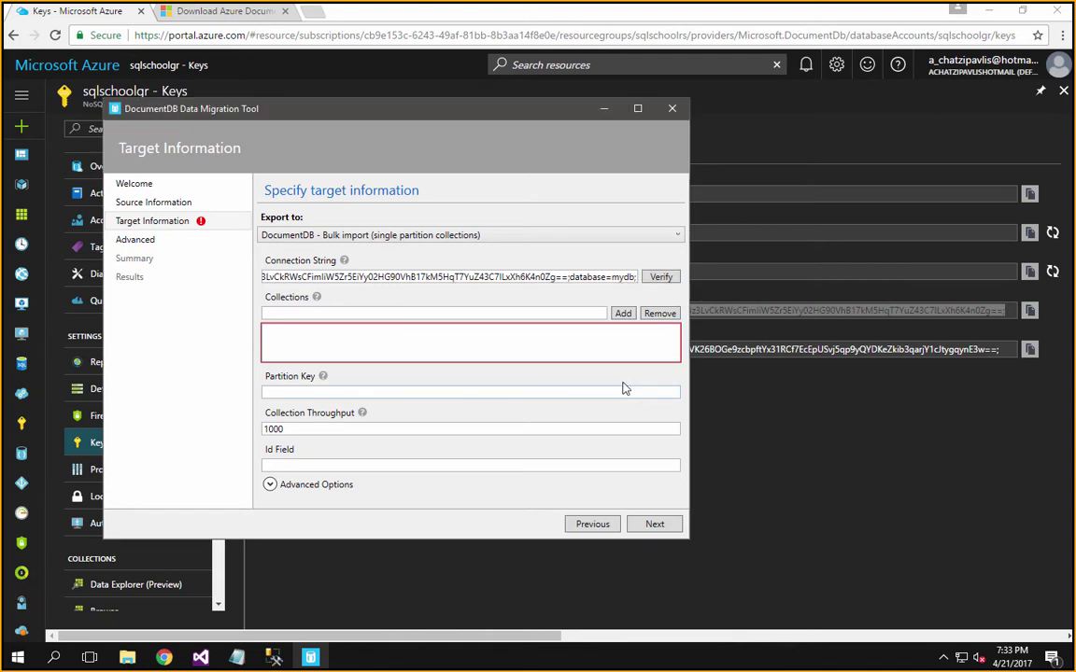
# Step: Add orders as the target collection and set the collection throughput to 400
pyautogui.click(572, 313)
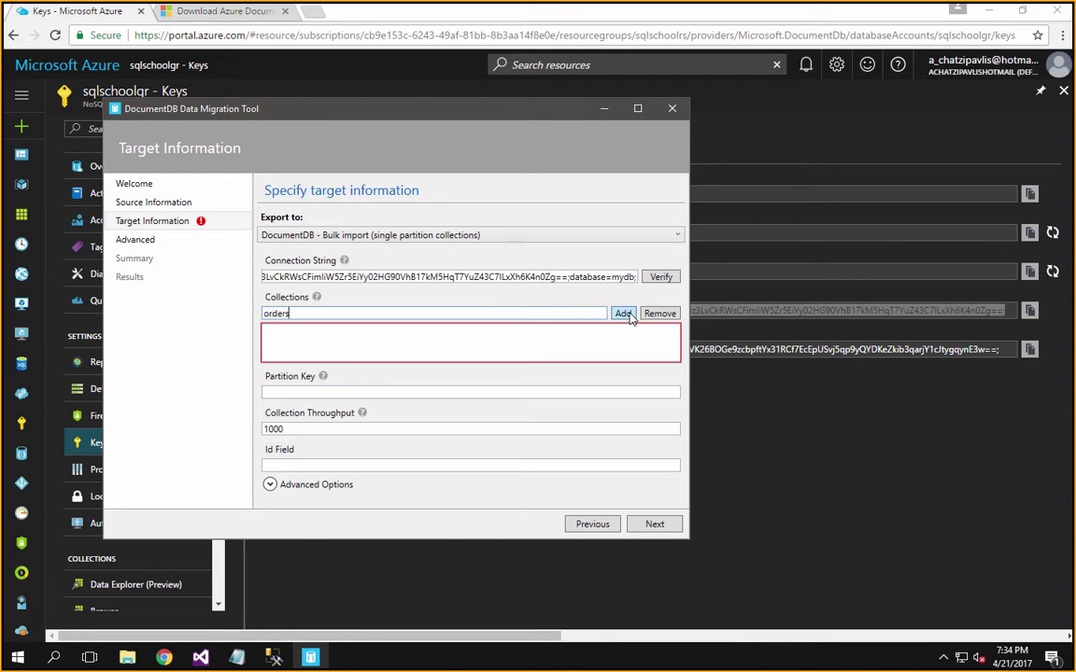
pyautogui.click(623, 314)
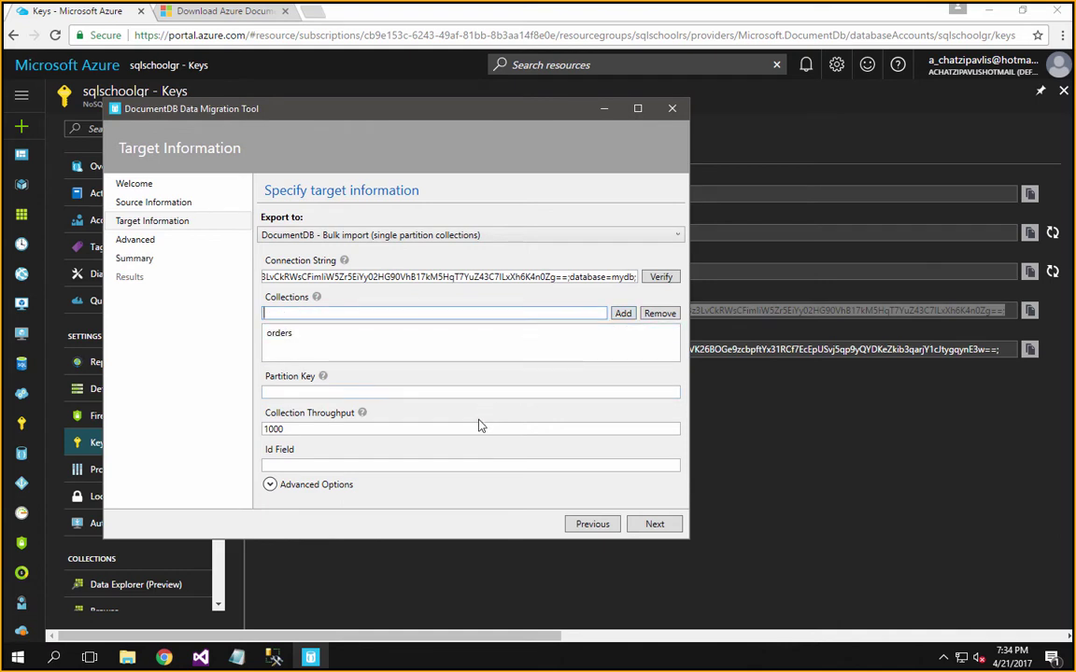
pyautogui.moveTo(467, 433); pyautogui.dragTo(251, 431)
pyautogui.write('400')
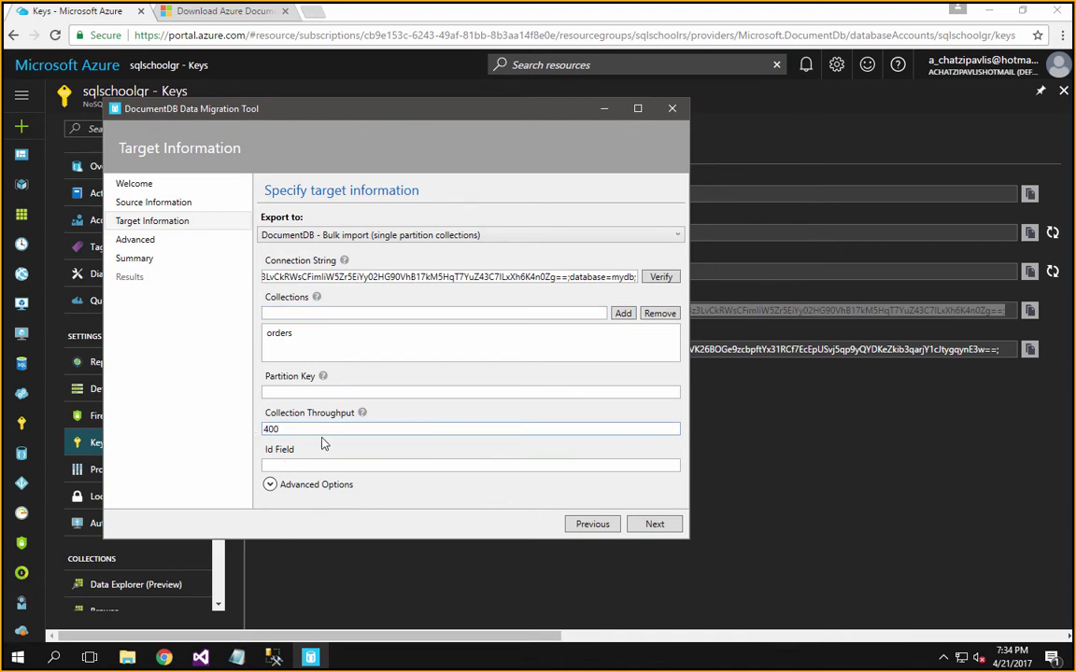
# Step: Expand the target's advanced options and review the stored procedure, batch size, script size, date persistence and indexing policy settings
pyautogui.click(269, 485)
pyautogui.scroll(-2, 270, 493)
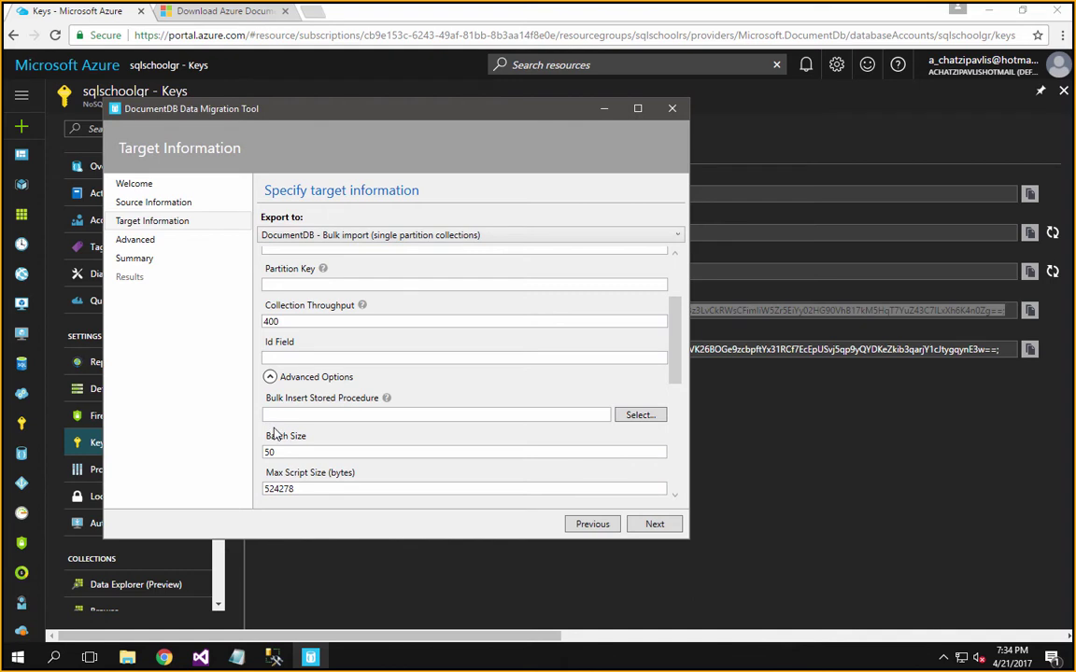
pyautogui.scroll(-1, 273, 436)
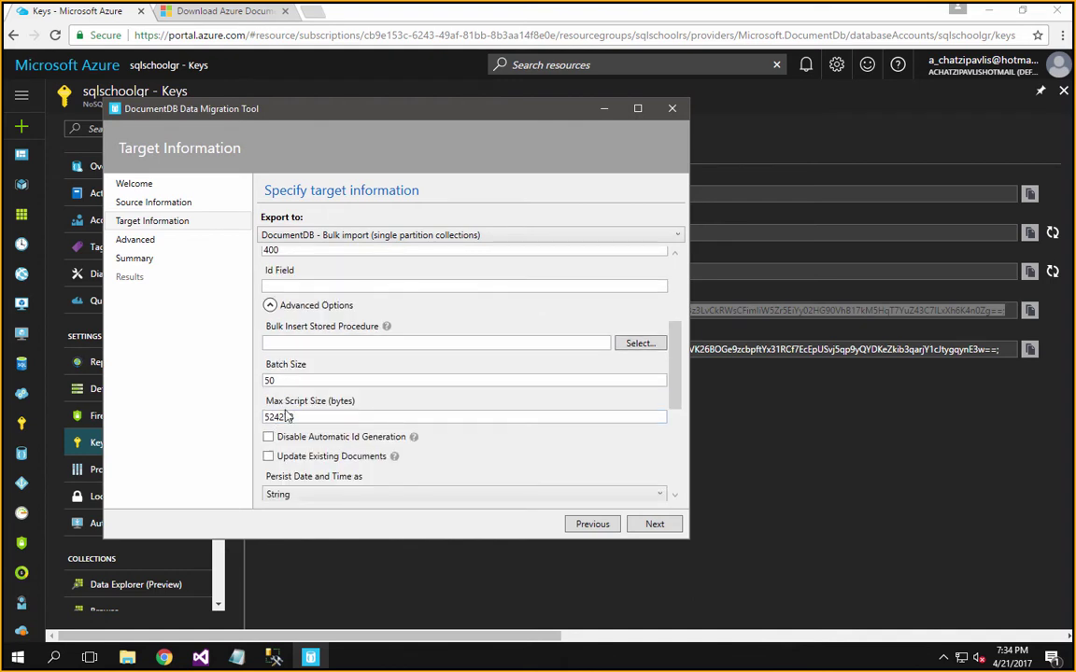
pyautogui.scroll(-1, 285, 417)
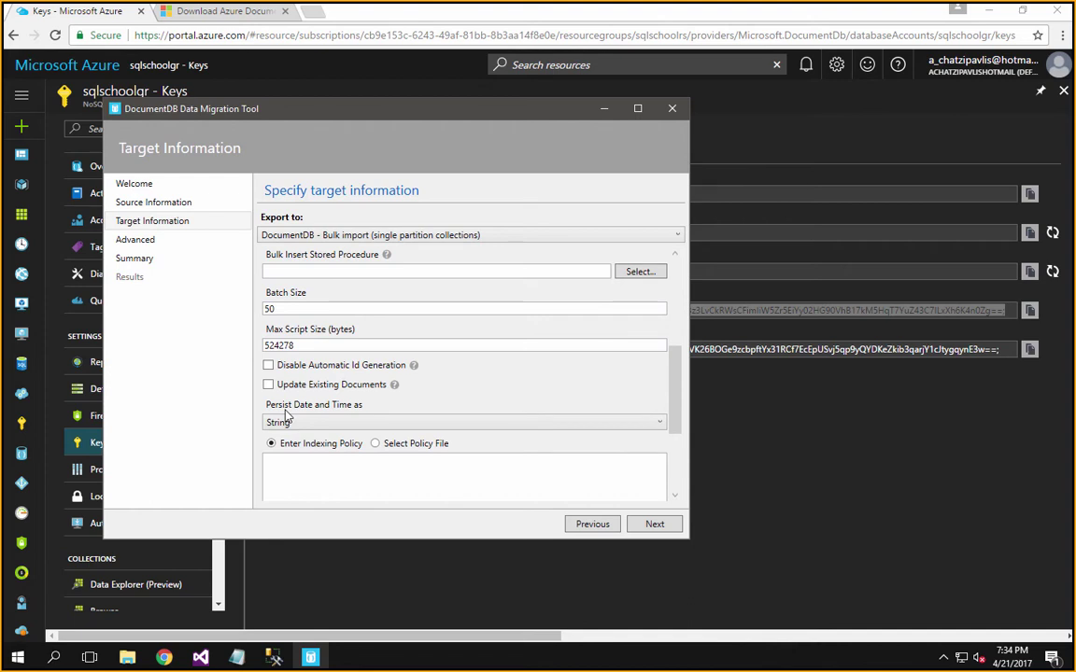
pyautogui.scroll(-1, 286, 415)
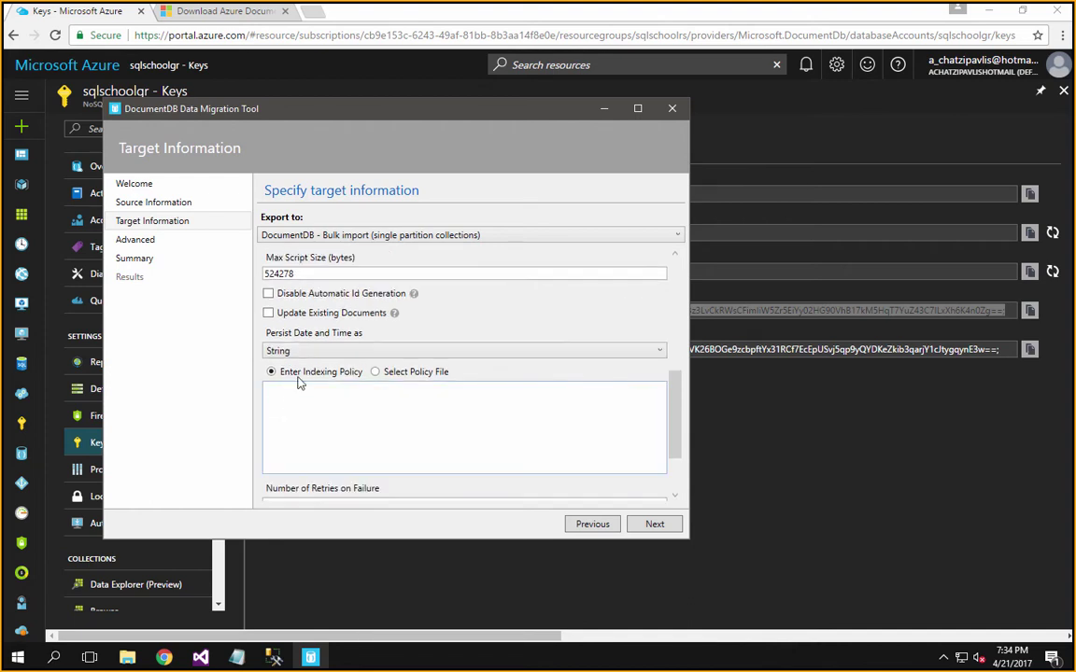
pyautogui.click(374, 373)
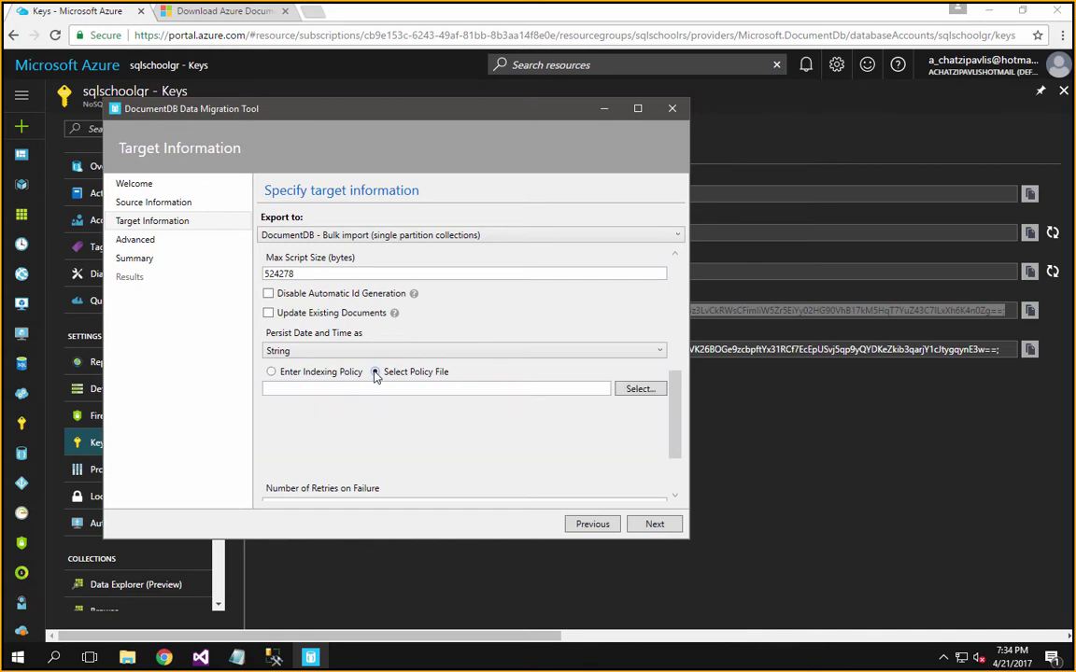
pyautogui.click(631, 390)
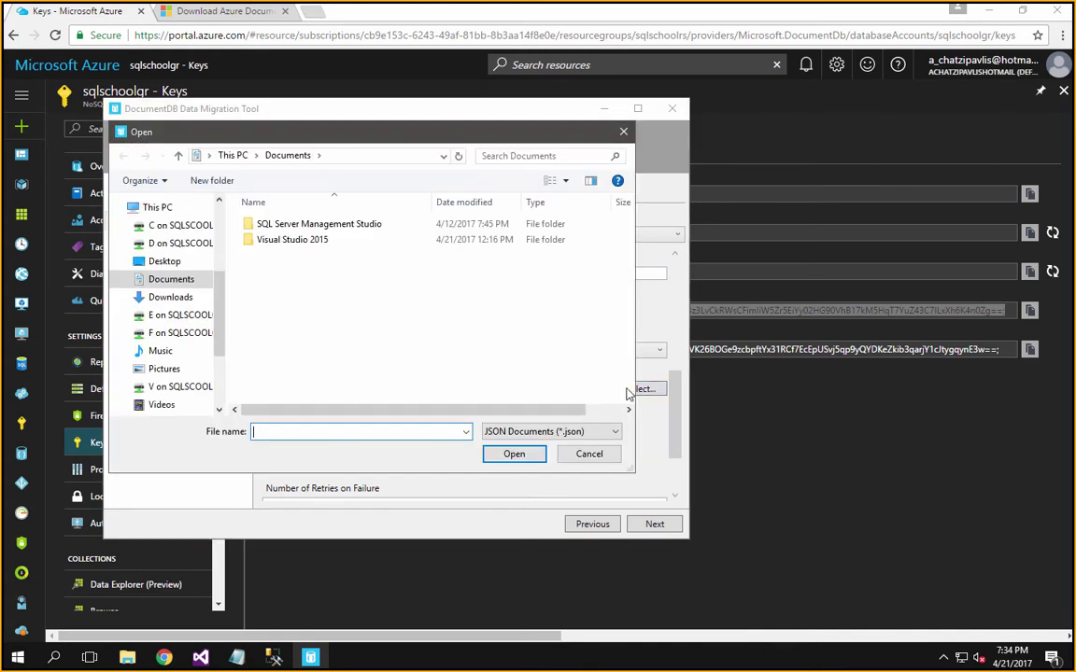
pyautogui.click(586, 452)
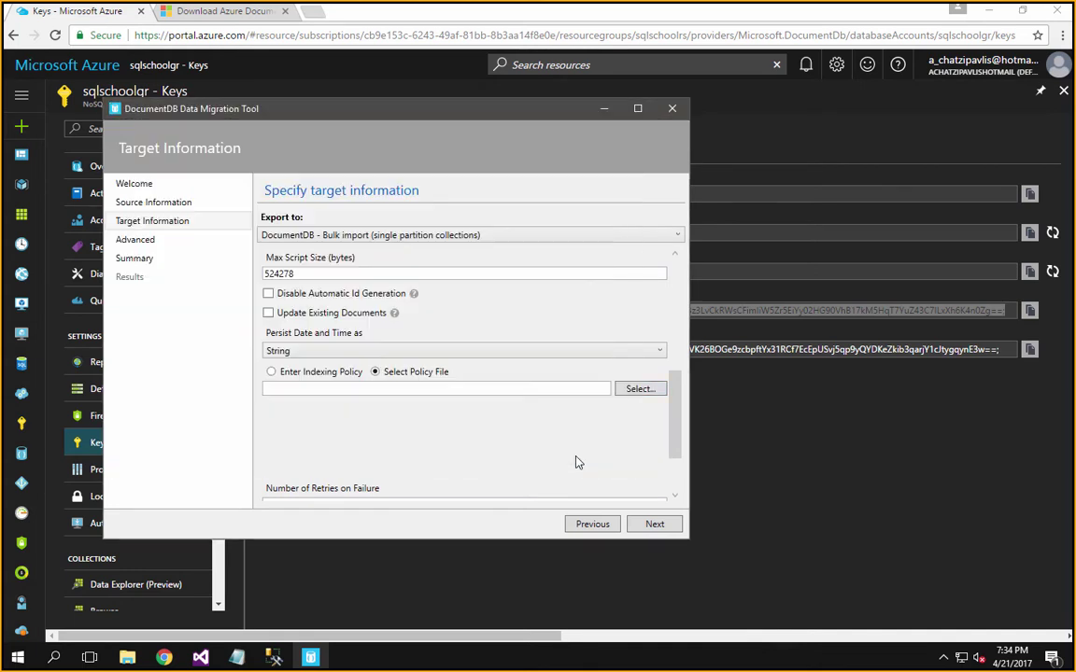
pyautogui.click(318, 374)
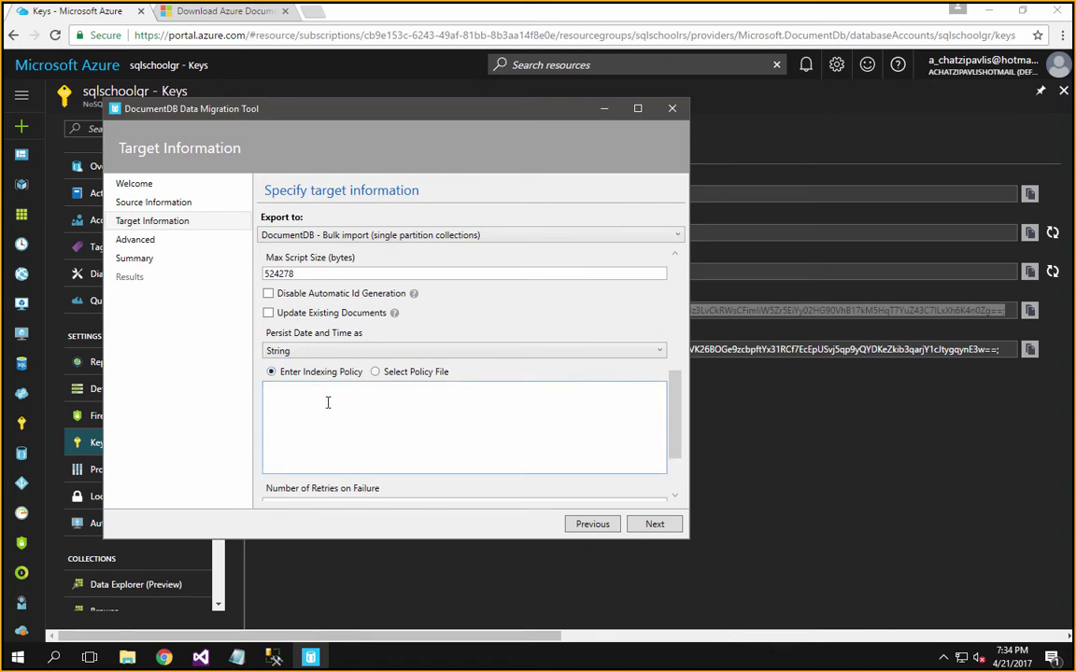
pyautogui.click(327, 400)
pyautogui.scroll(1, 328, 403)
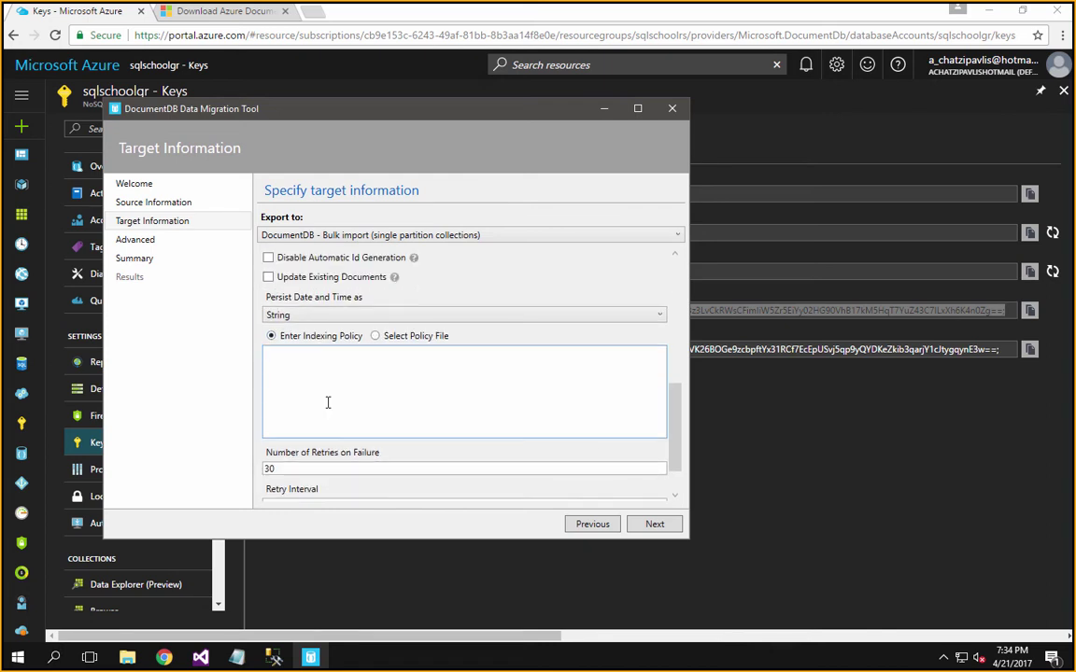
# Step: Set the bulk import target to persist date and time values as Both
pyautogui.scroll(3, 328, 403)
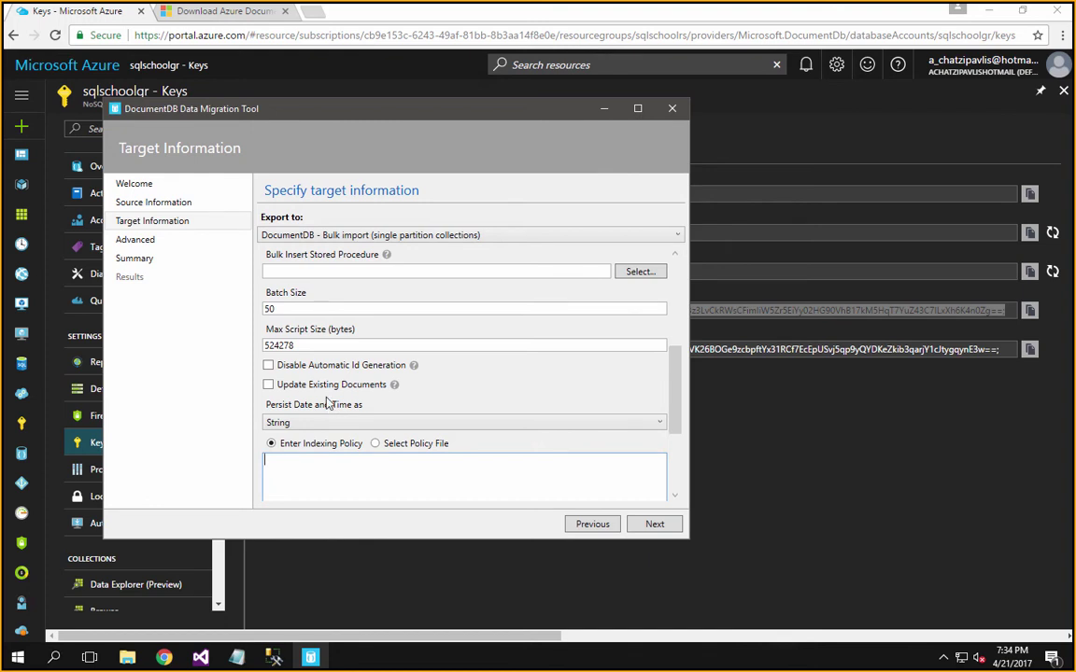
pyautogui.scroll(-4, 346, 371)
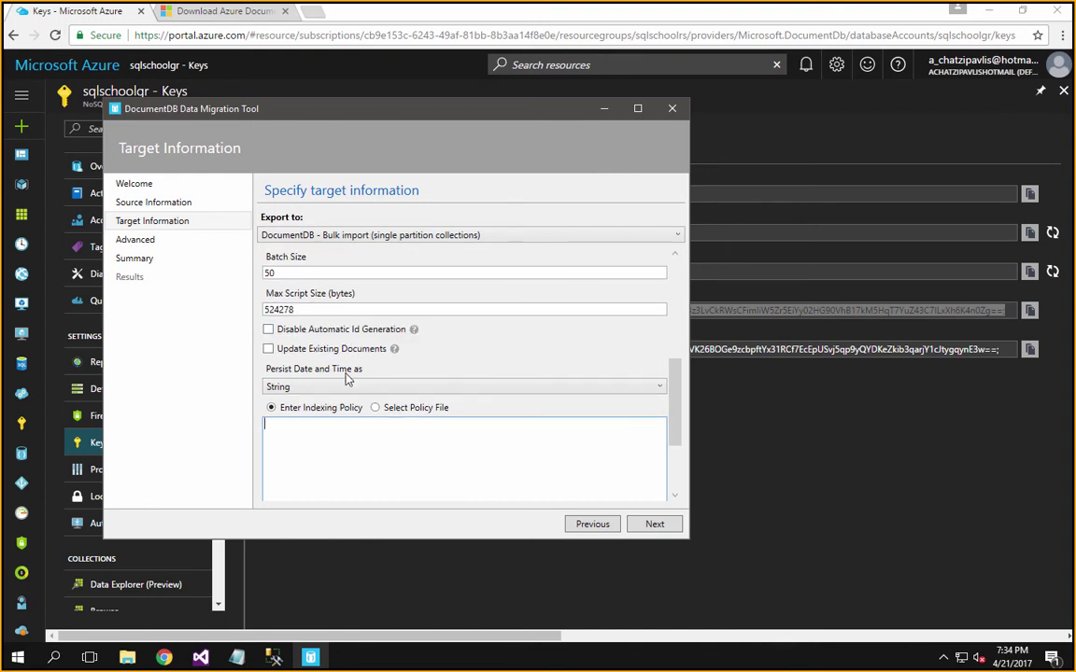
pyautogui.scroll(-1, 347, 374)
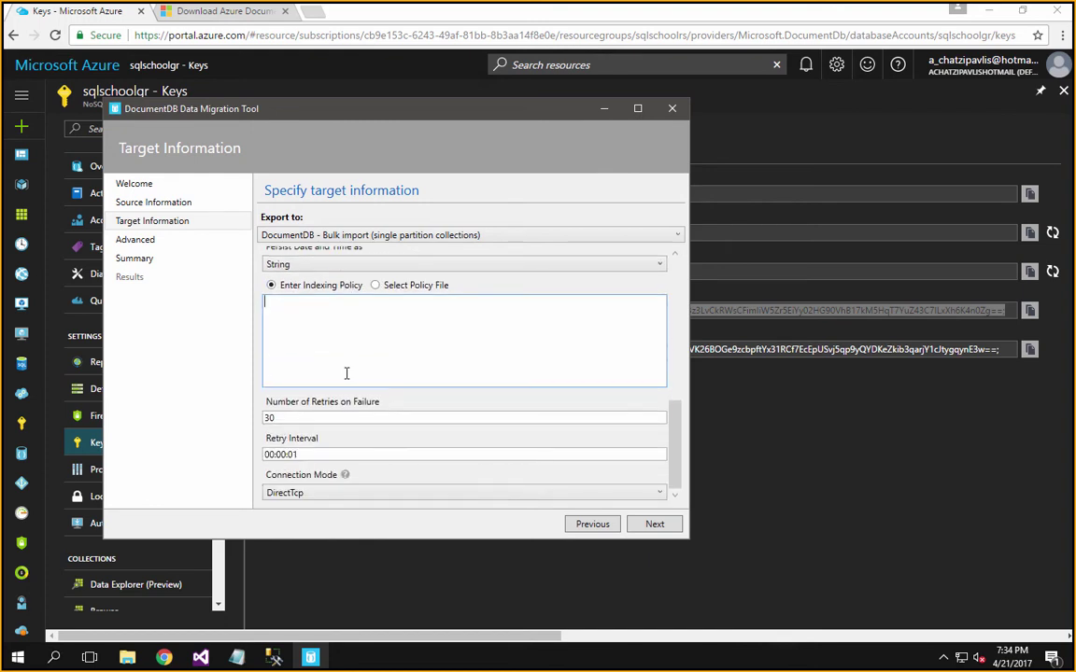
pyautogui.scroll(2, 350, 391)
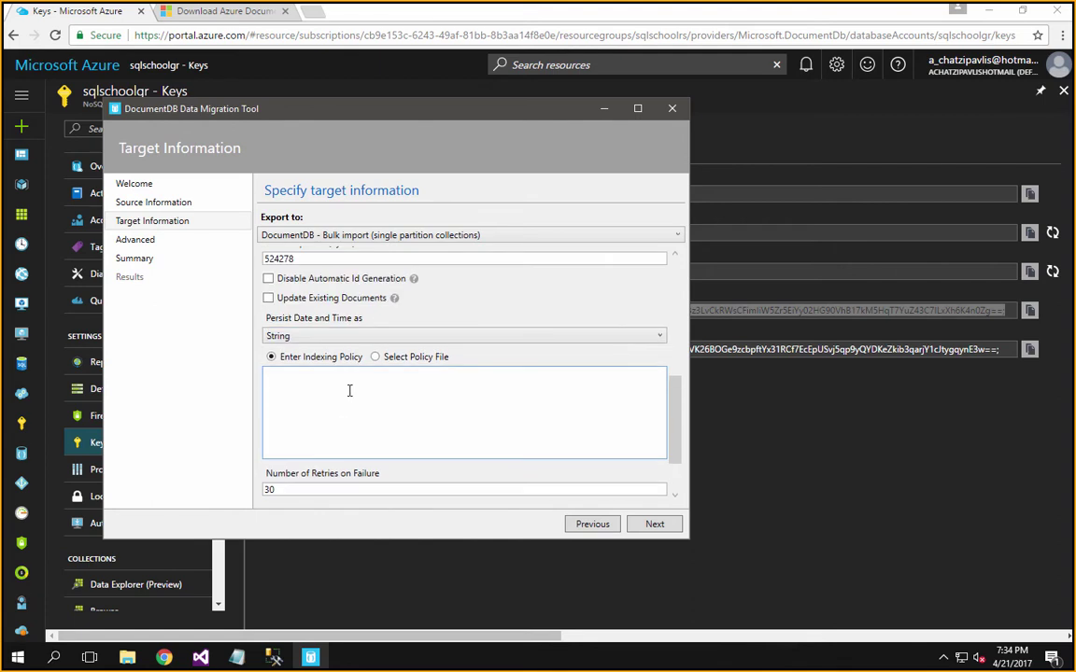
pyautogui.scroll(4, 349, 390)
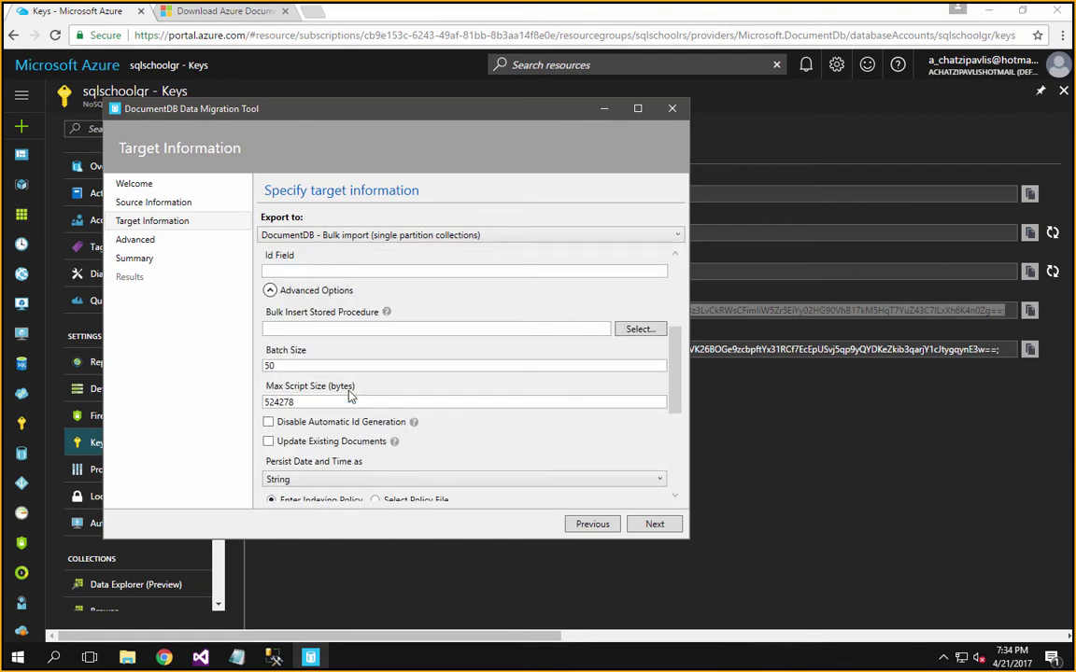
pyautogui.scroll(-2, 349, 397)
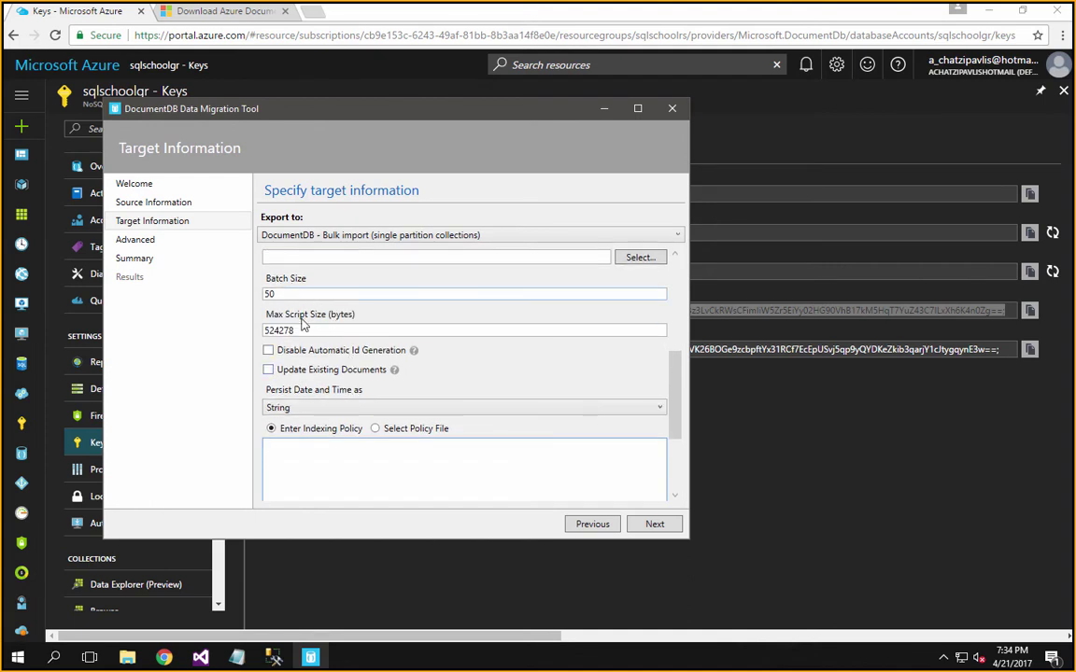
pyautogui.click(314, 413)
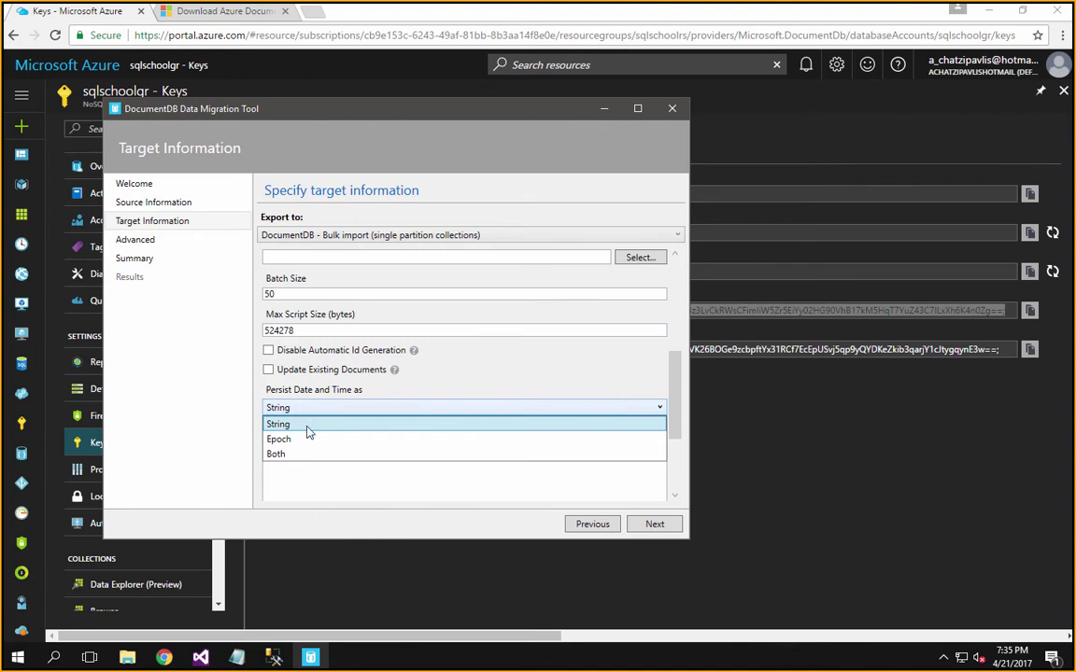
pyautogui.click(296, 454)
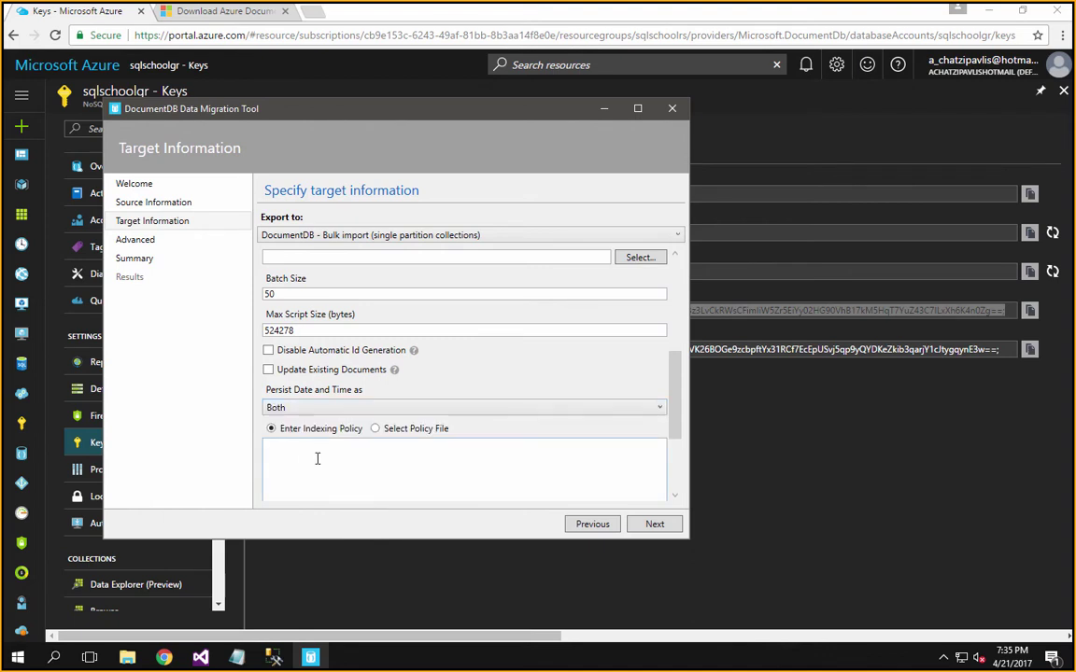
# Step: Accept the remaining target and advanced configuration defaults, run the import, and close the DocumentDB Data Migration Tool
pyautogui.scroll(-1, 322, 453)
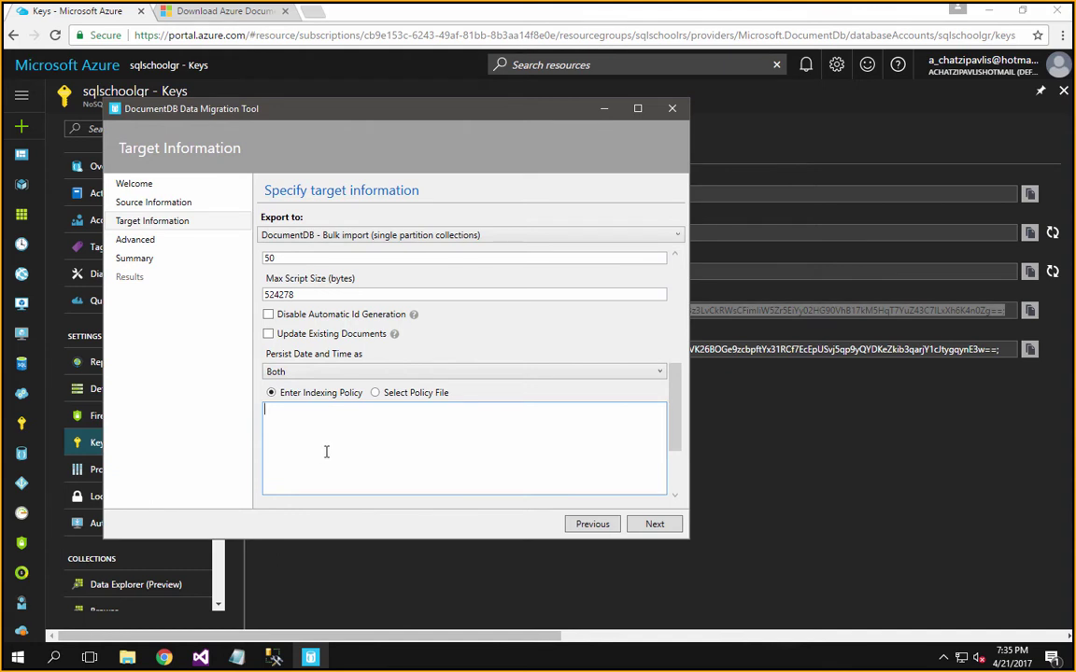
pyautogui.scroll(-3, 680, 497)
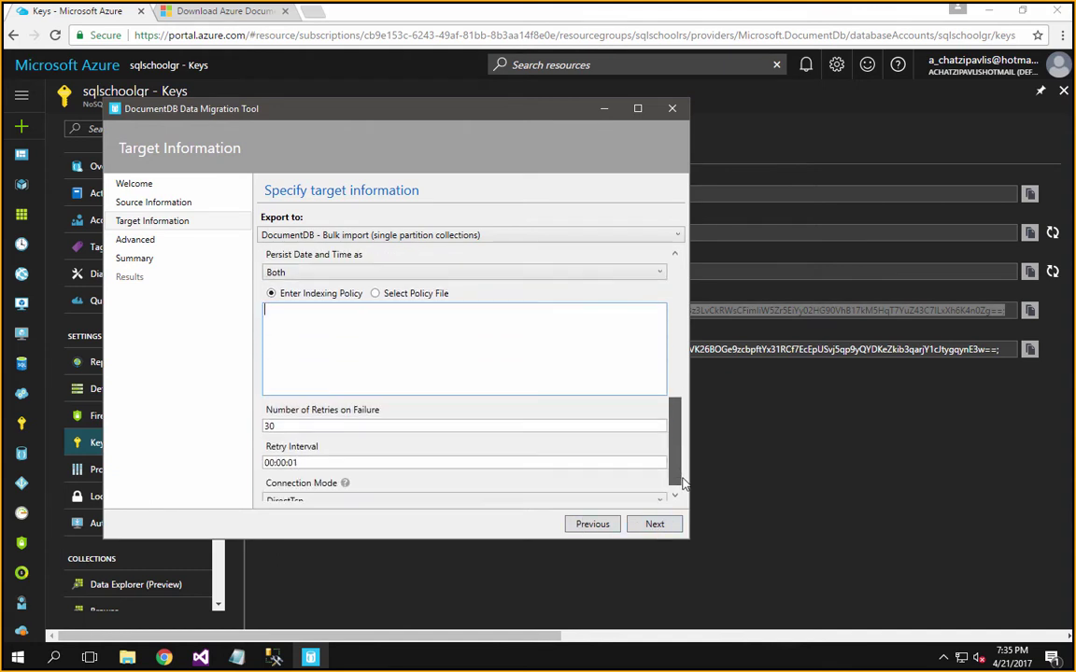
pyautogui.click(655, 525)
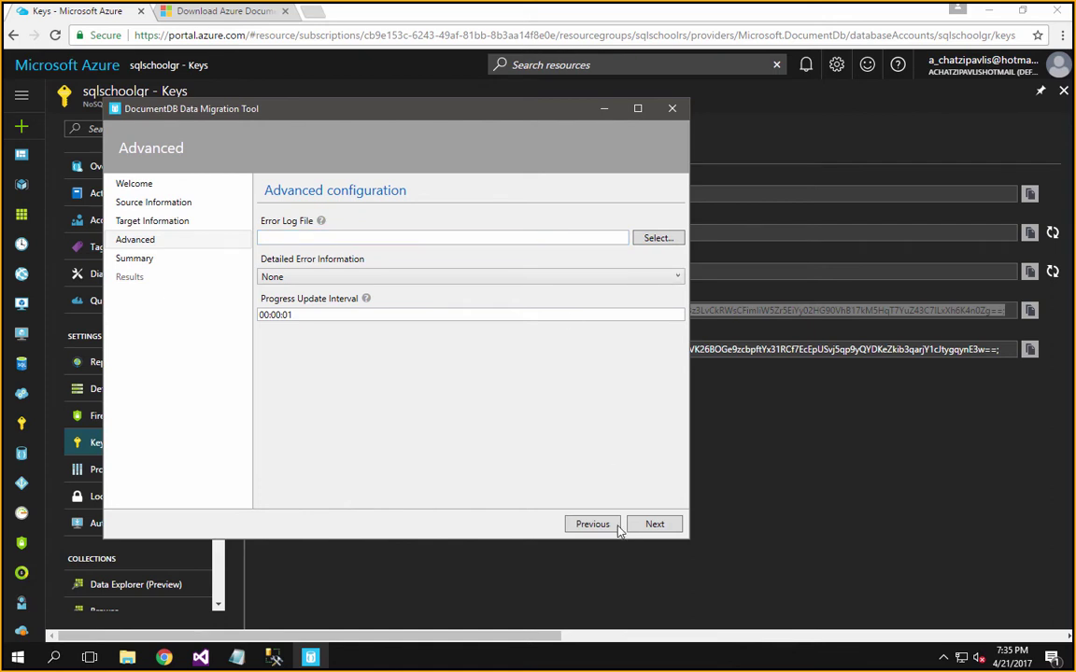
pyautogui.click(658, 525)
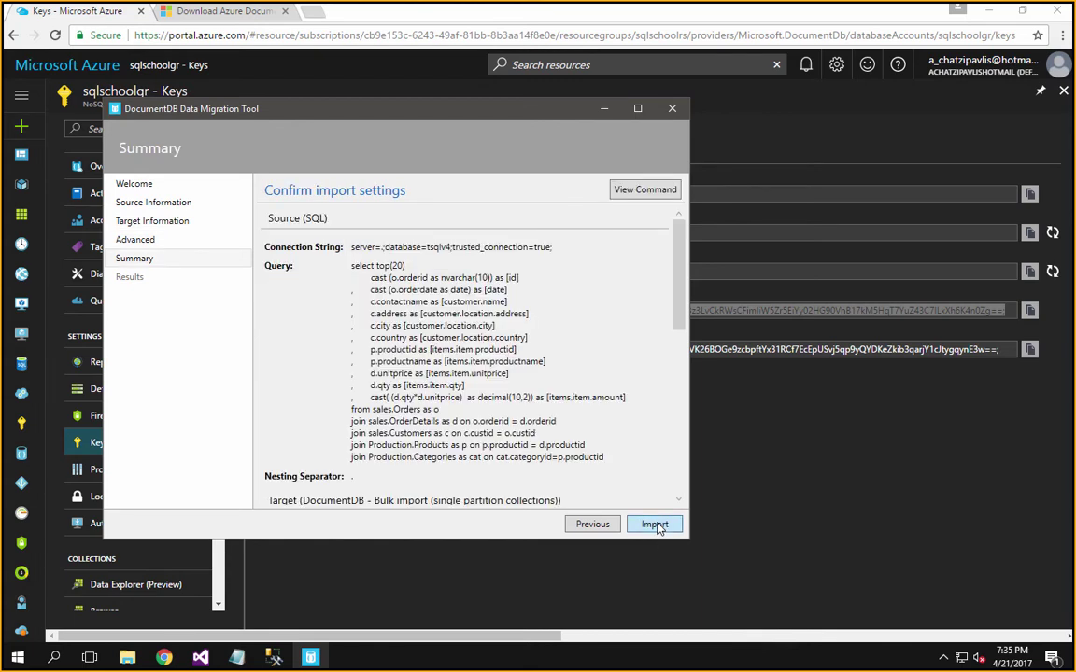
pyautogui.click(657, 526)
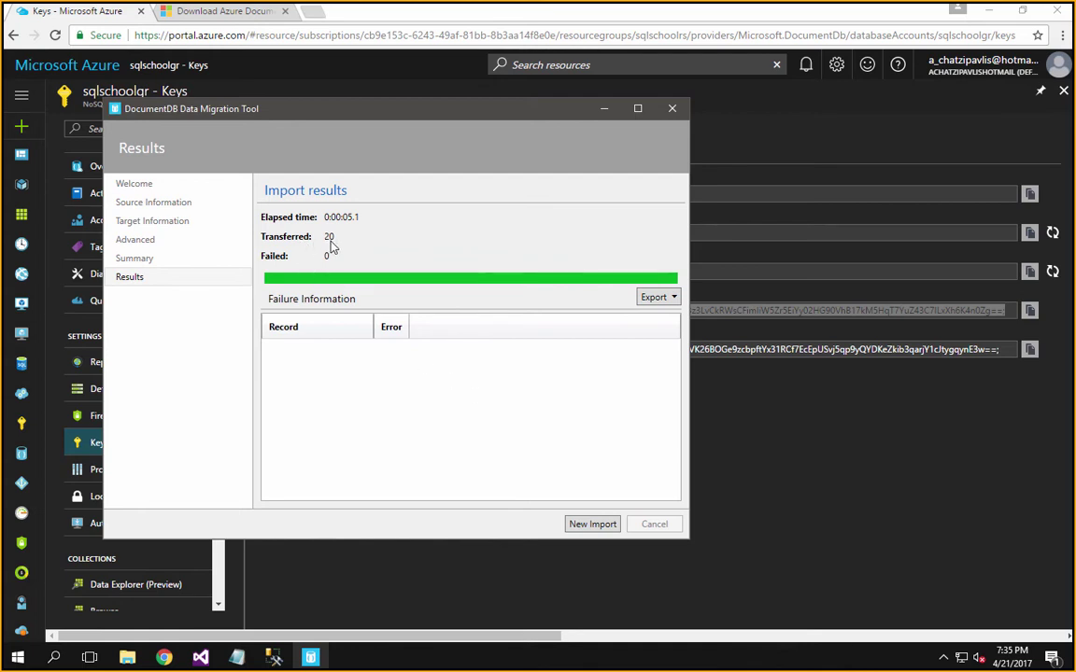
pyautogui.click(672, 110)
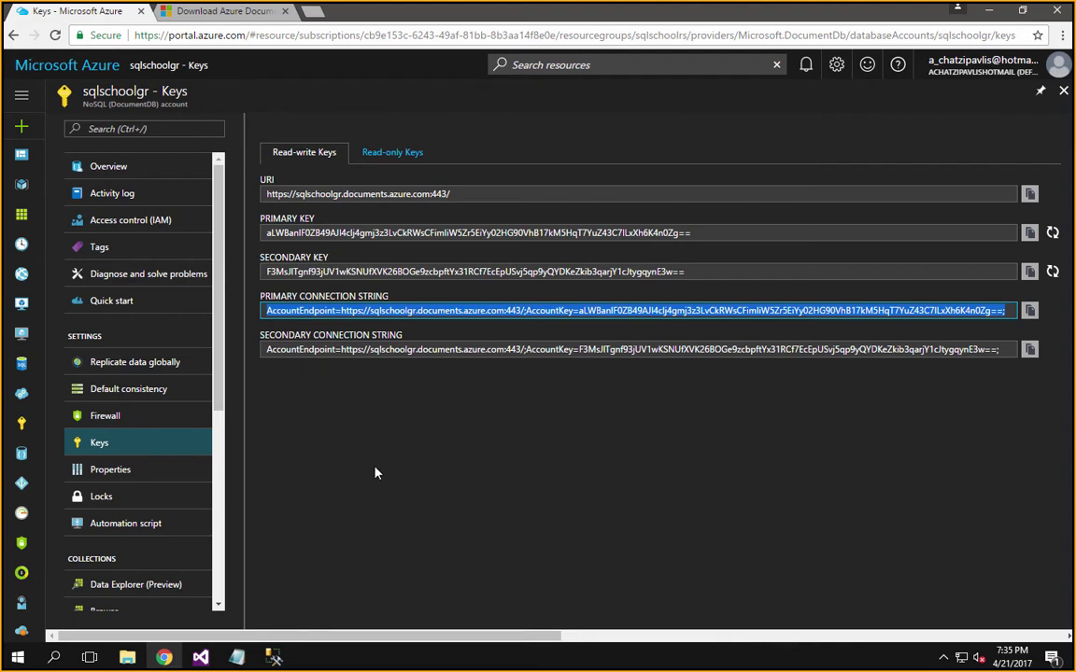
# Step: Browse the sqlschoolgr account's collections in the Azure portal, check the available databases and select the orders collection
pyautogui.scroll(-3, 151, 463)
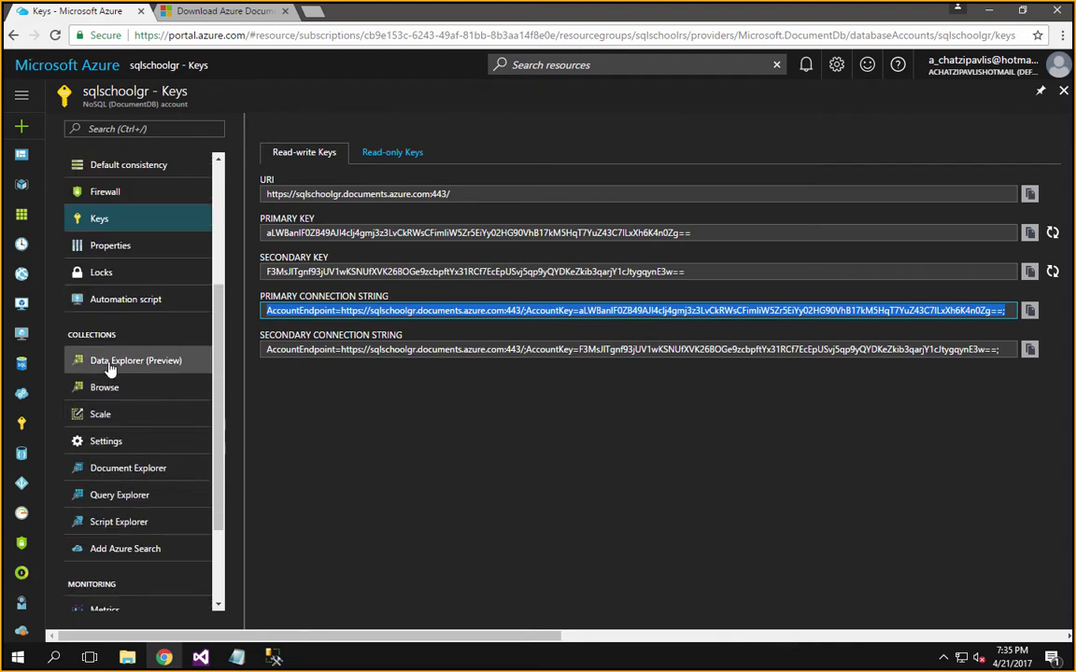
pyautogui.click(104, 392)
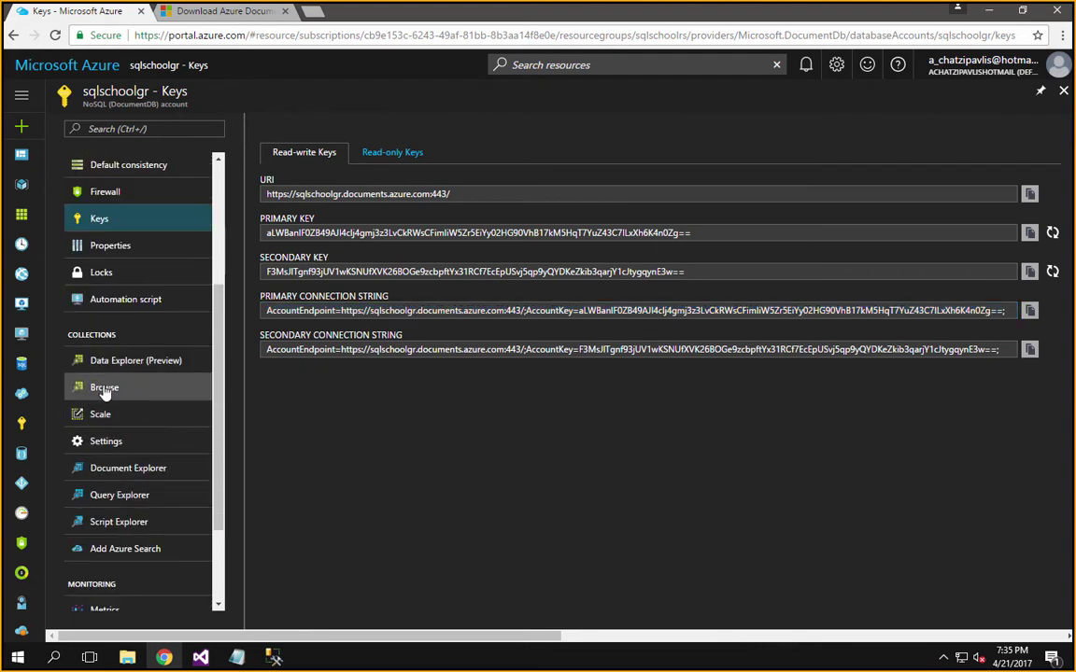
pyautogui.click(105, 388)
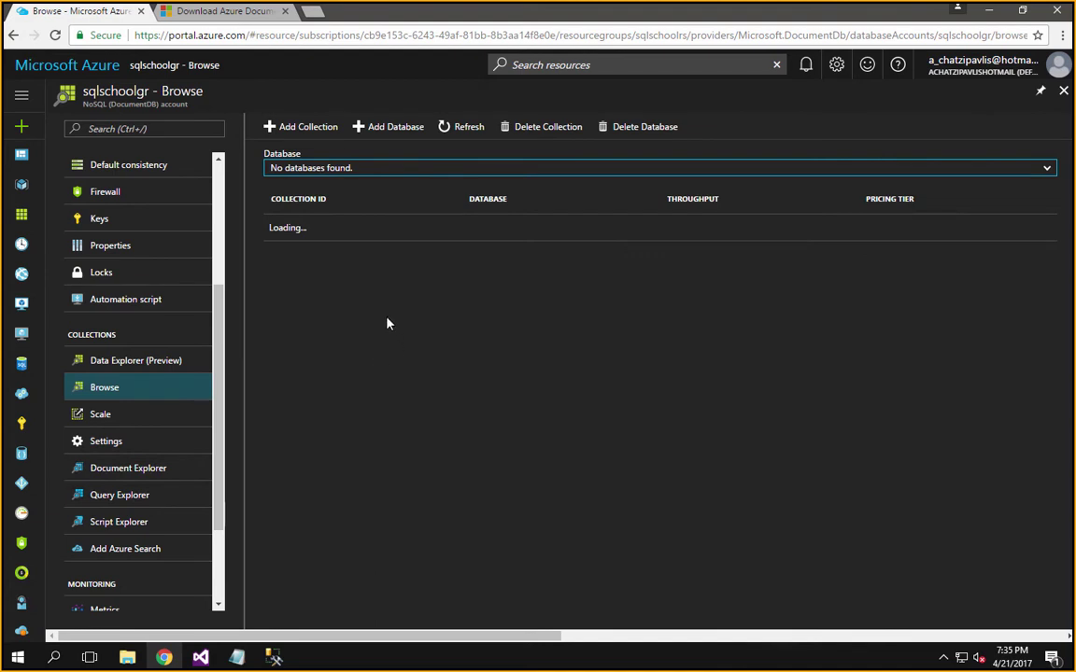
pyautogui.click(356, 171)
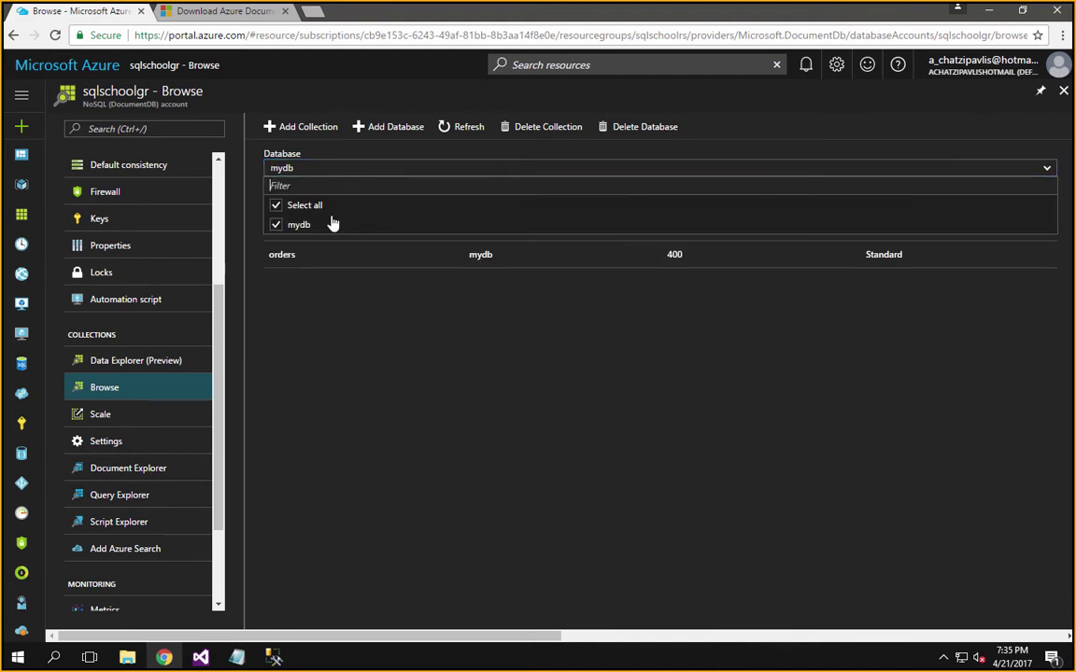
pyautogui.click(300, 269)
pyautogui.click(301, 264)
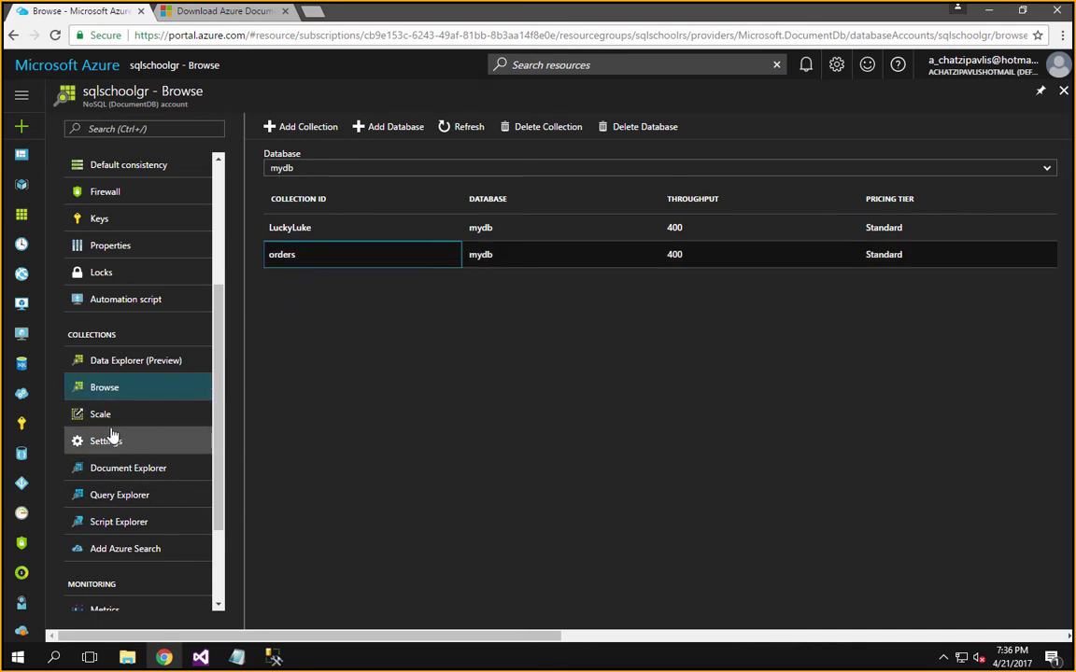
# Step: Open Document Explorer for the orders collection of mydb and look through its document list
pyautogui.click(114, 469)
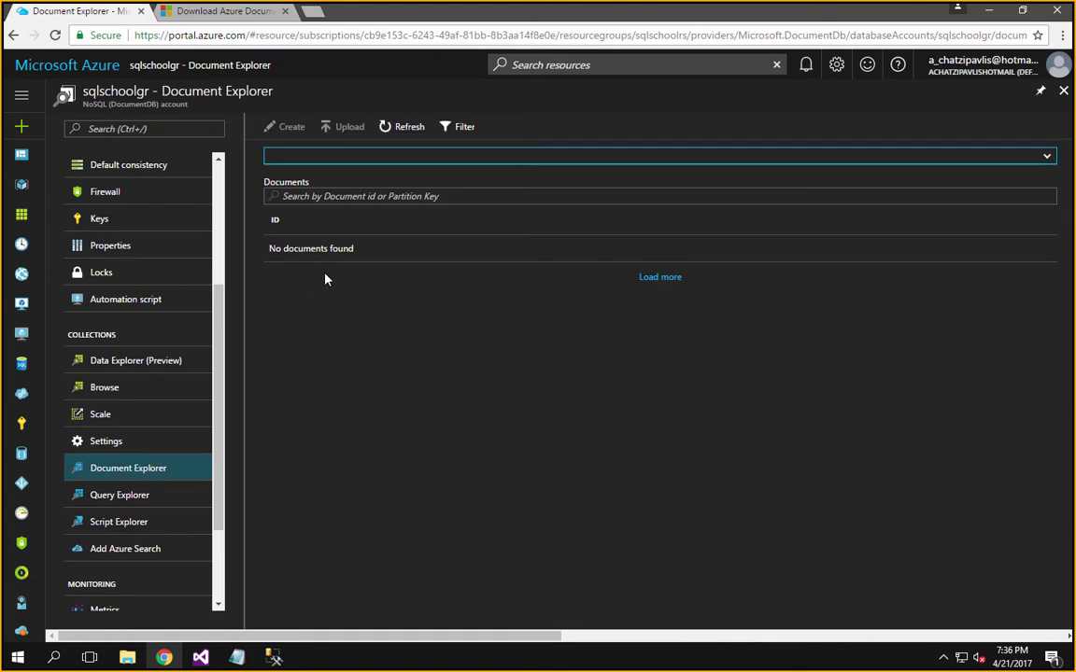
pyautogui.click(351, 160)
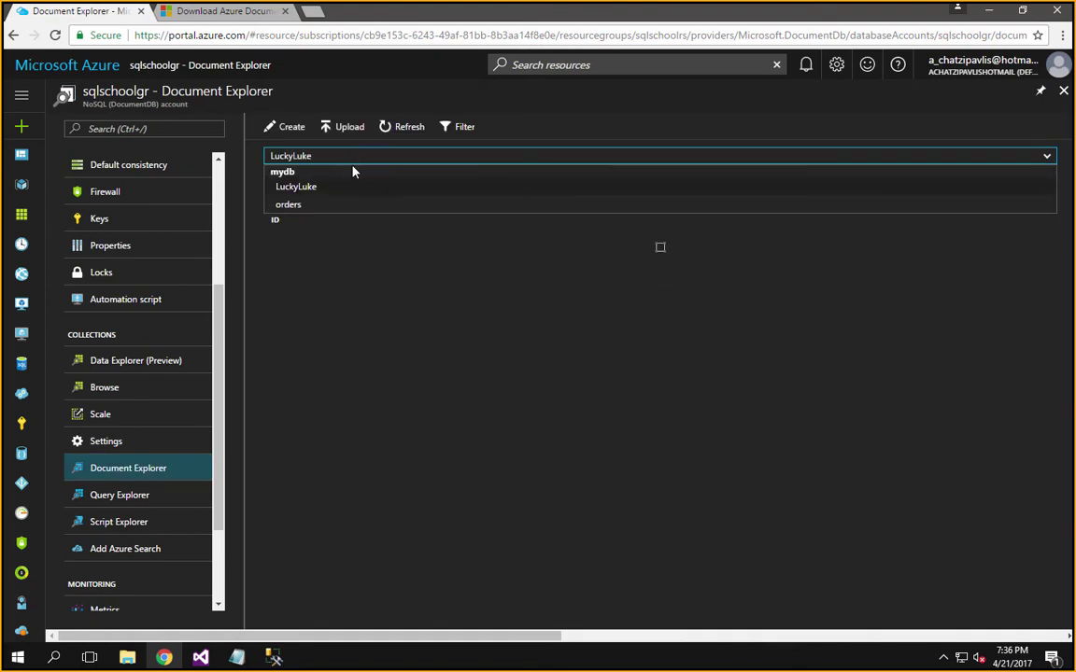
pyautogui.click(323, 206)
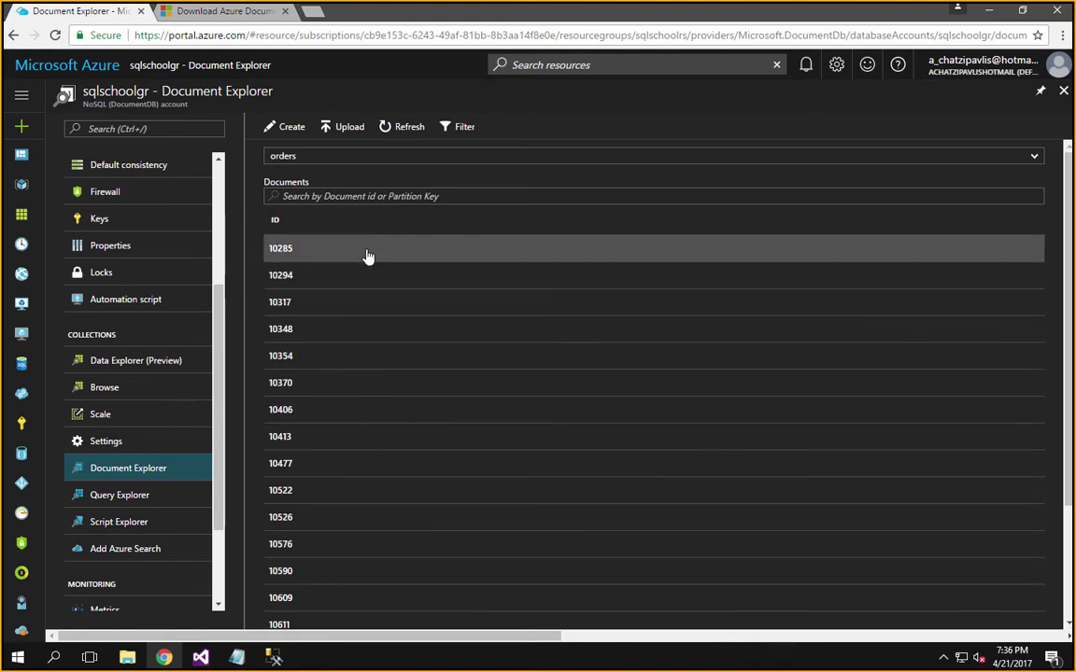
pyautogui.scroll(-2, 353, 411)
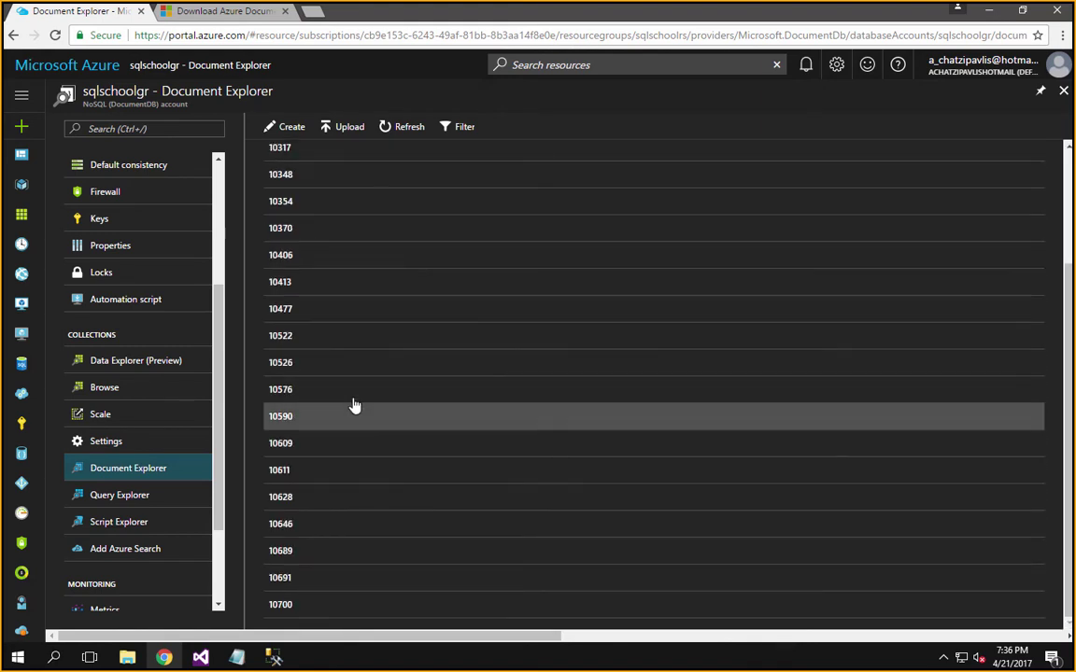
pyautogui.scroll(2, 353, 393)
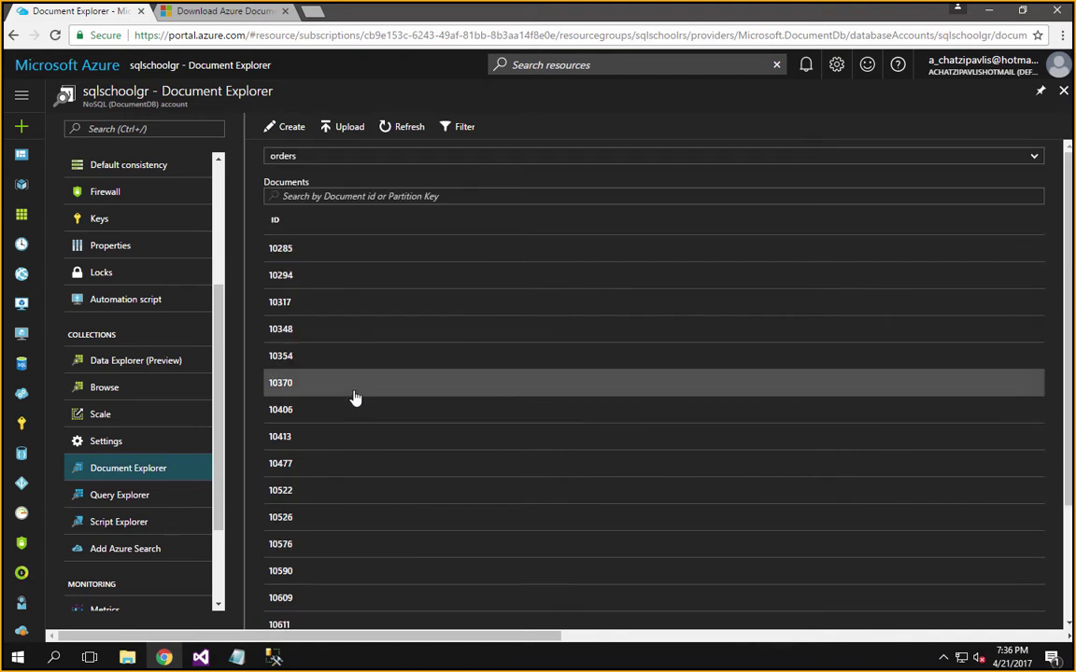
# Step: Open the first document in the orders collection and compare its JSON structure with the source query in SQL Server Management Studio
pyautogui.click(308, 258)
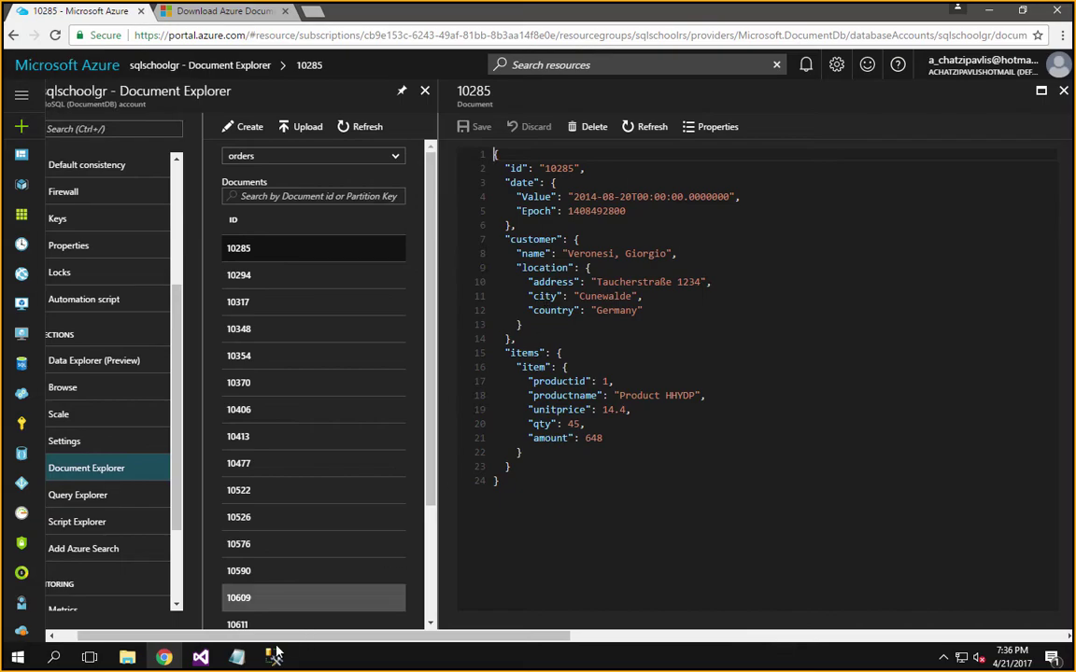
pyautogui.hotkey('alt', 'Tab')
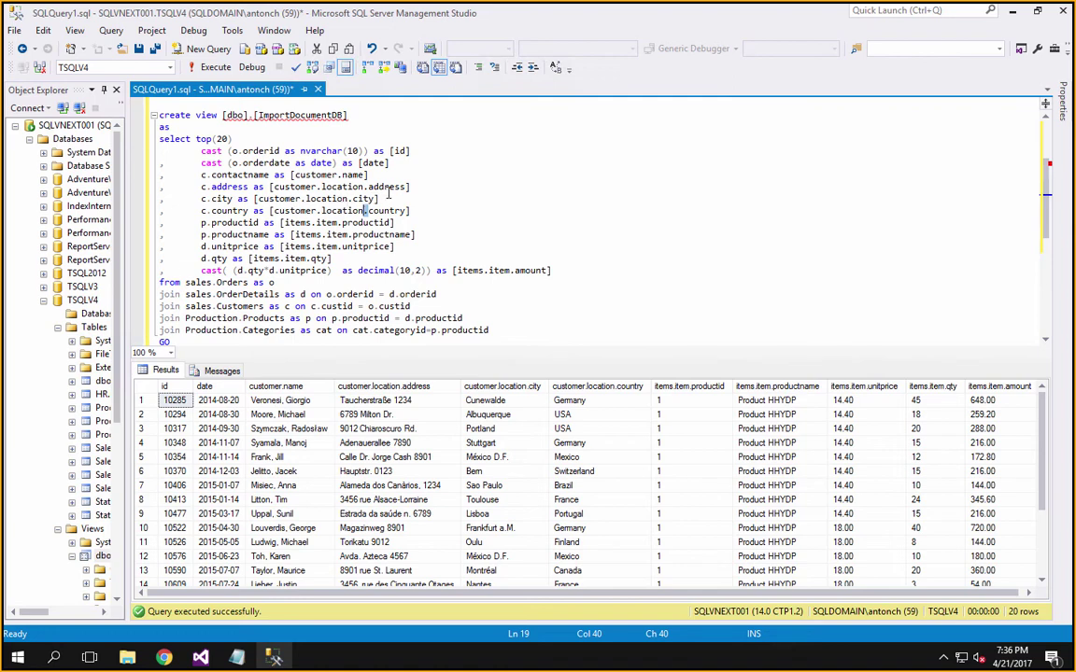
pyautogui.click(163, 658)
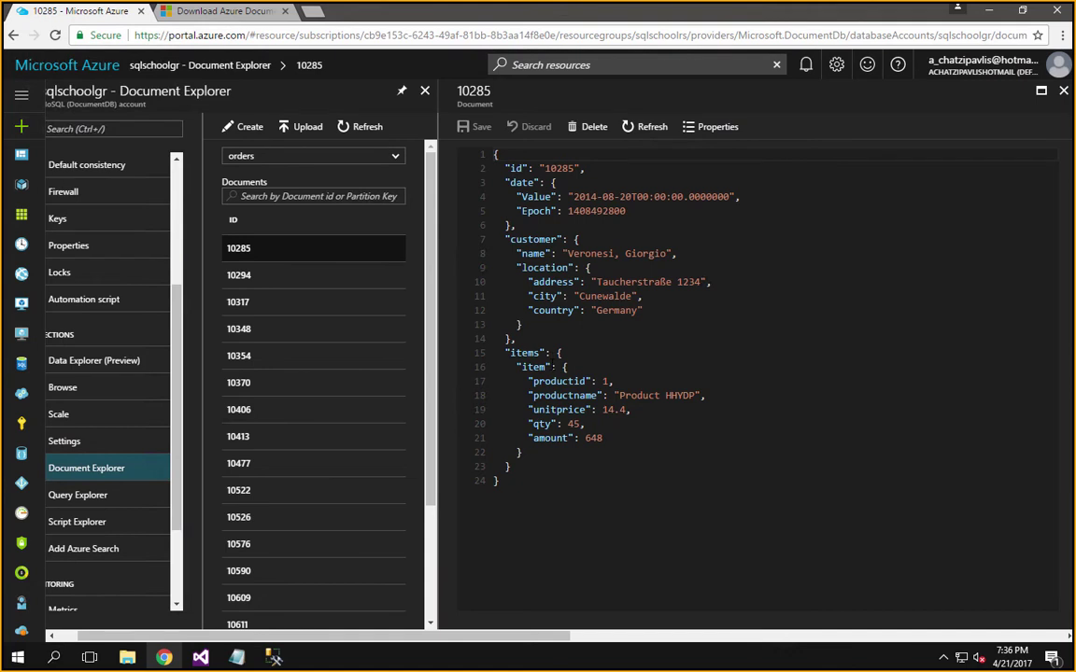
# Step: Inspect the JSON contents of several more documents in the orders collection in the Azure portal
pyautogui.click(262, 308)
pyautogui.click(261, 355)
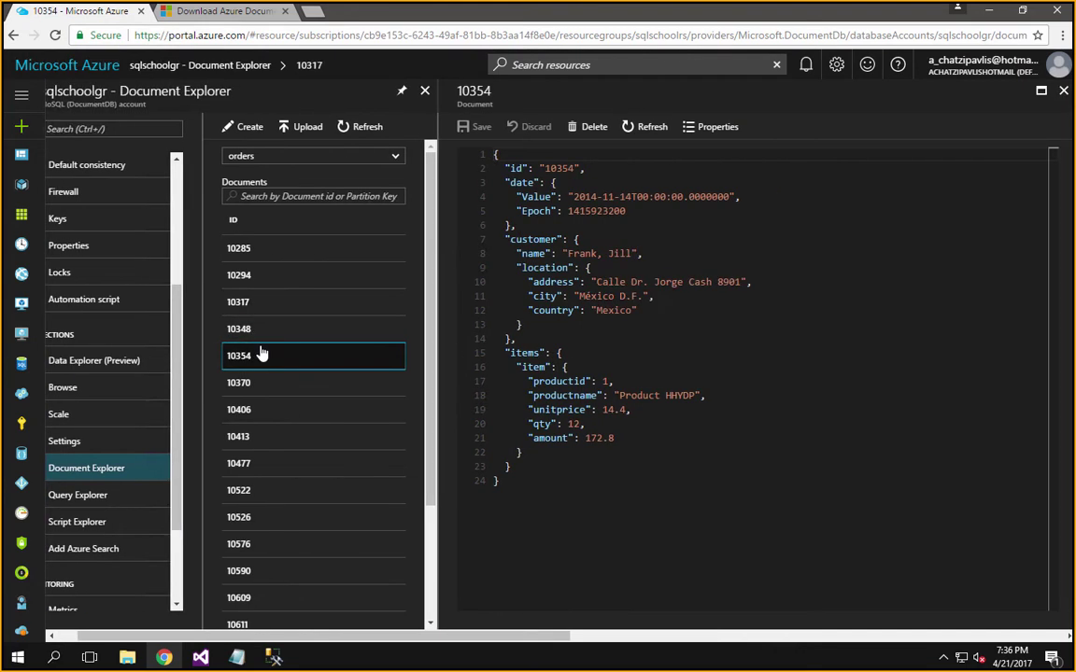
pyautogui.click(295, 409)
pyautogui.click(285, 460)
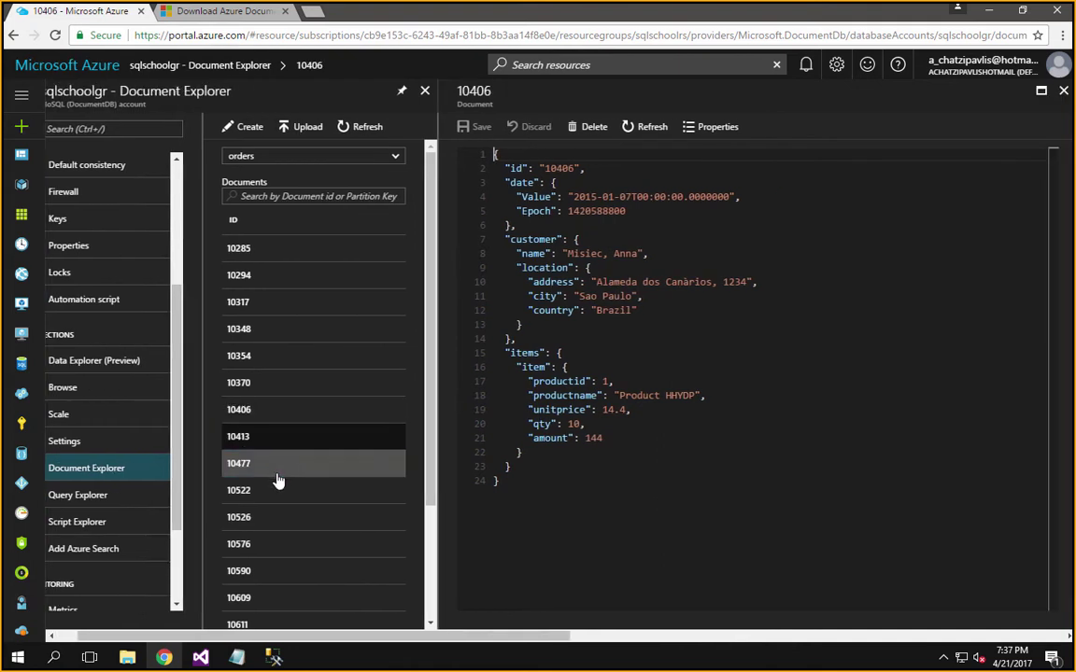